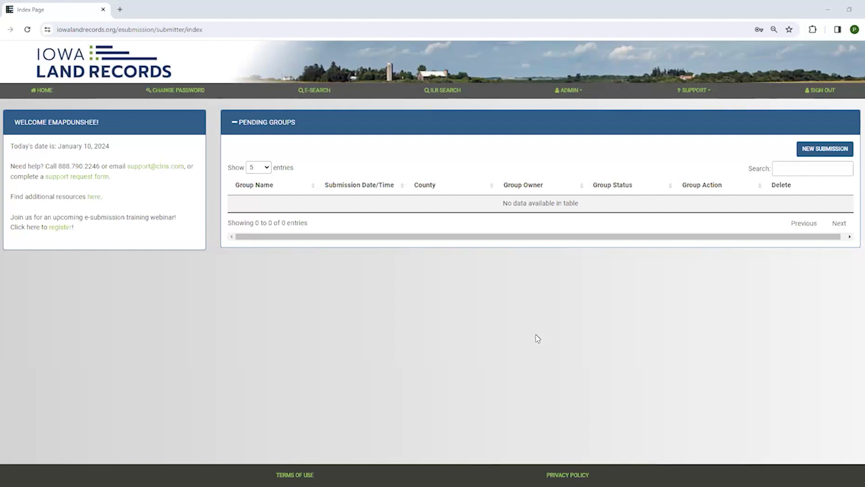
Open the E-Search submission page and choose Search By County.
click(318, 92)
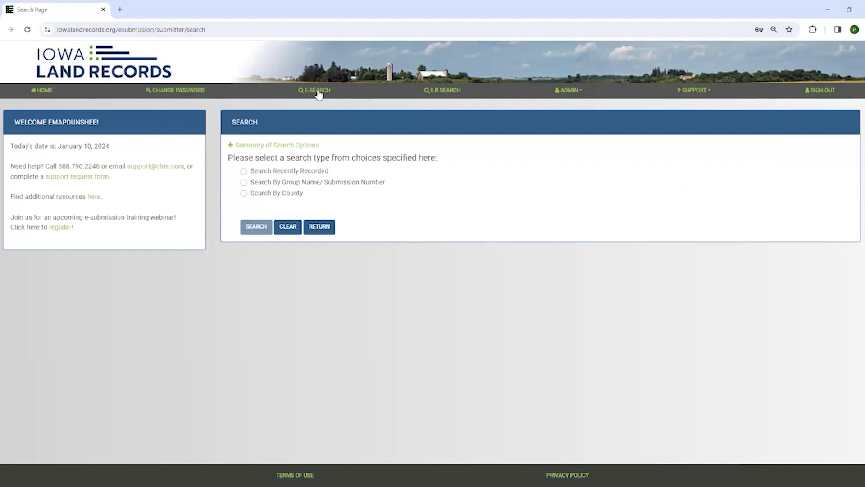
click(244, 194)
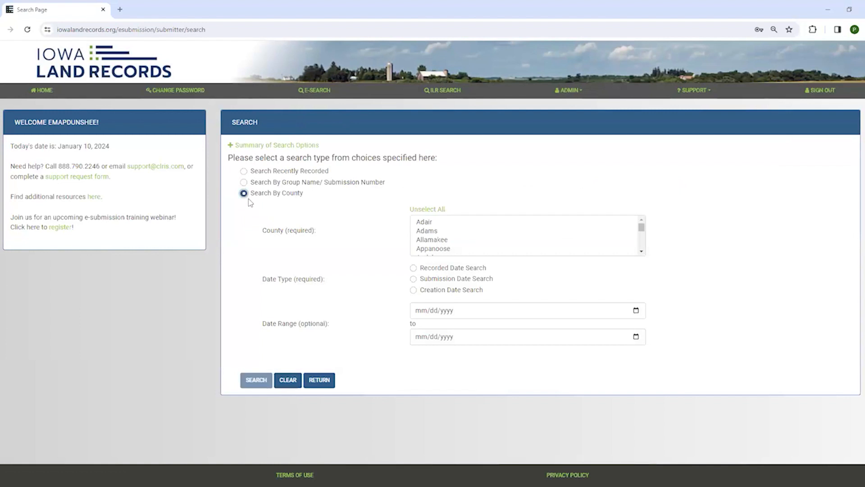
Return to the ILR Search home page with its new-search types and saved searches.
click(443, 93)
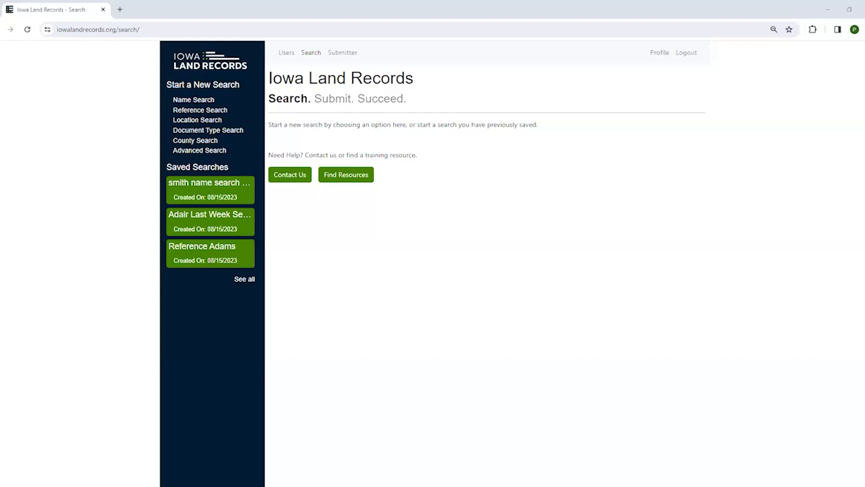
Open the Name Search form, then switch to the Reference Search form.
click(208, 104)
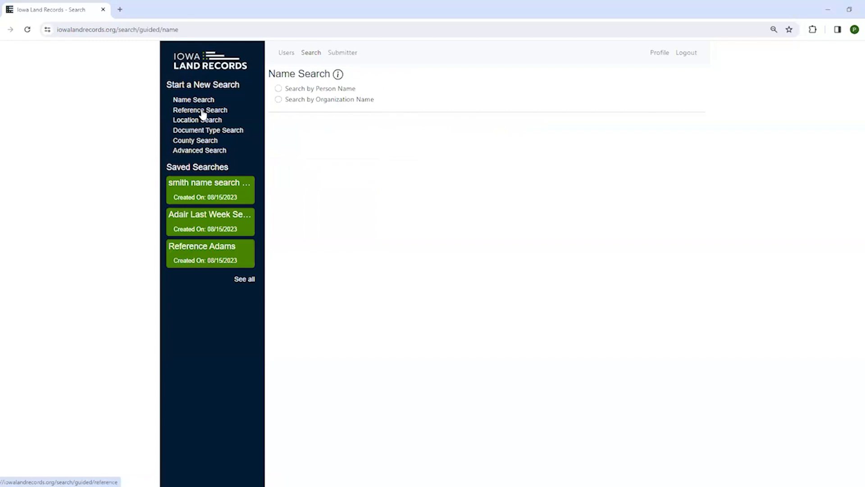
click(202, 113)
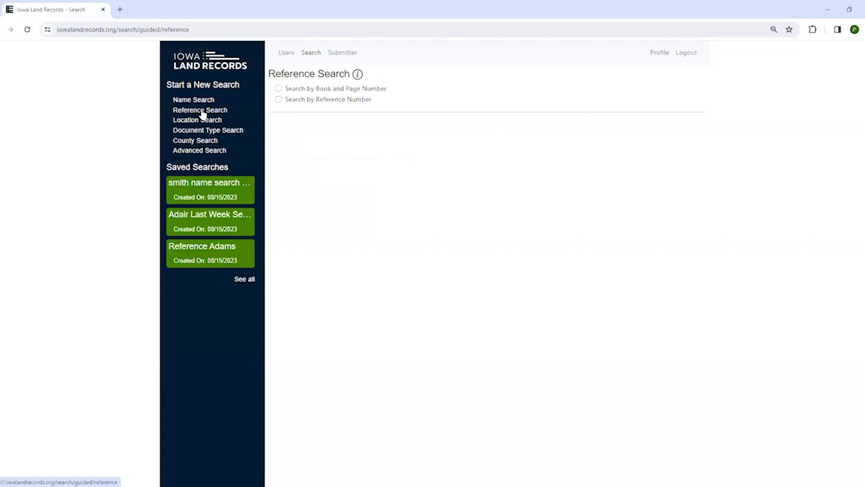
Switch to the Location Search form for platted or unplatted land.
click(203, 122)
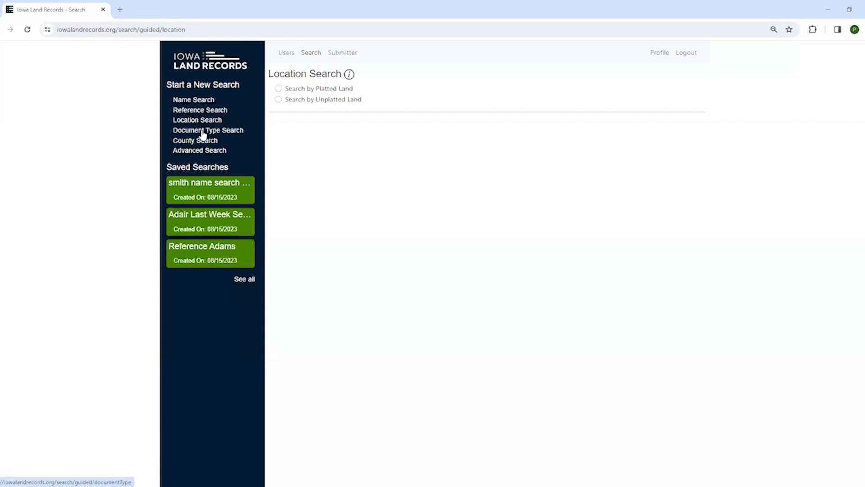
Switch to the Document Type Search form with County, Document Types and Date Range.
click(203, 133)
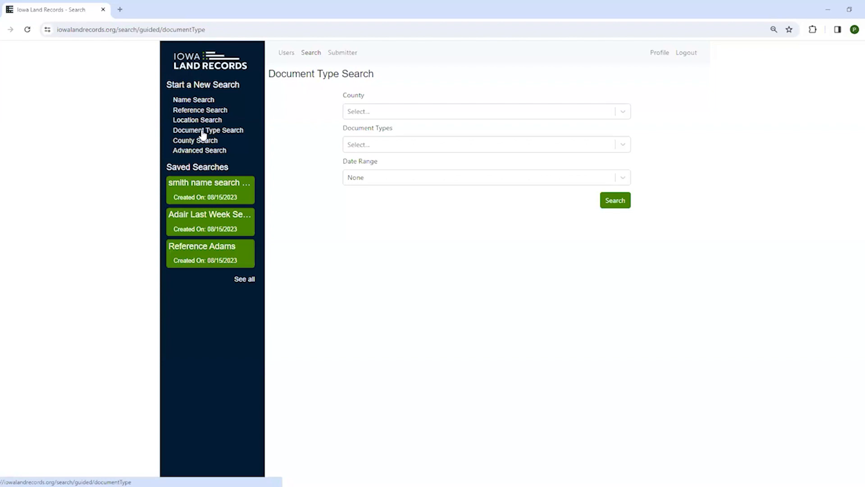
Browse the Document Types list, then switch to the County Search form.
click(622, 145)
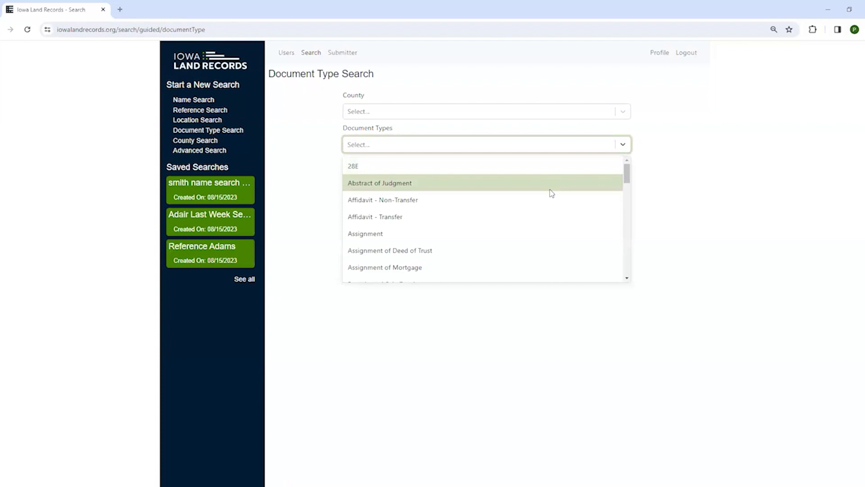
scroll(552, 193, down, 8)
scroll(552, 193, down, 5)
scroll(552, 193, up, 5)
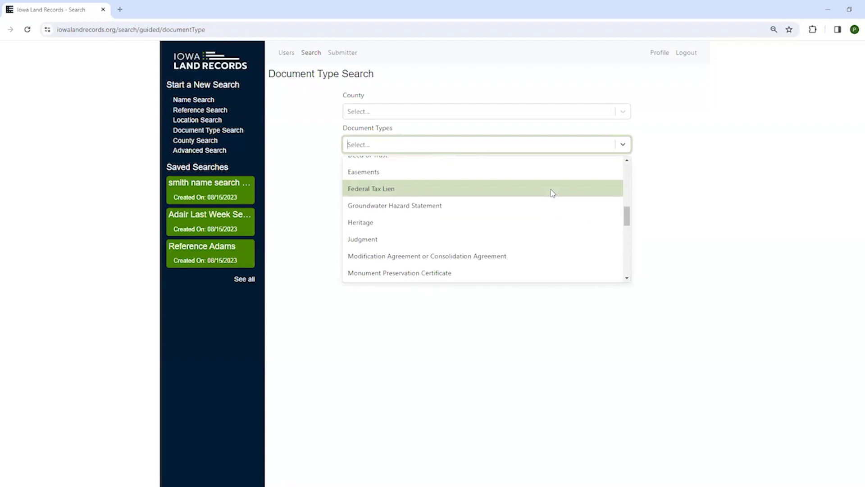
scroll(553, 193, up, 3)
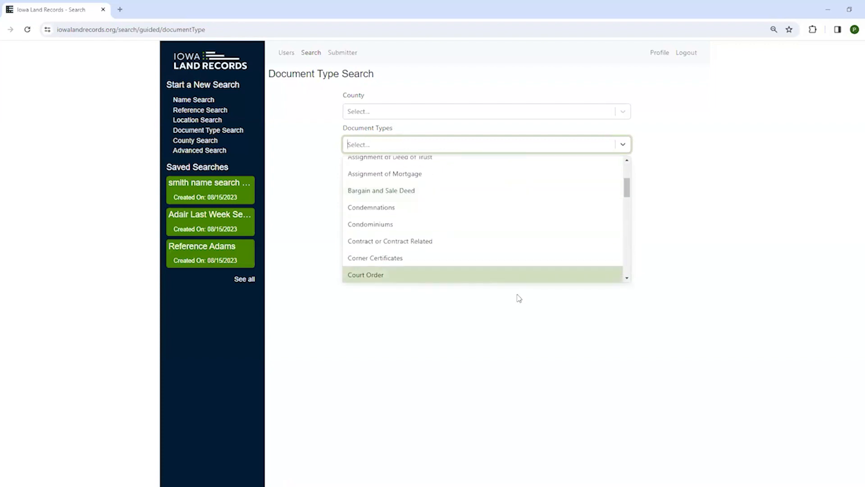
click(212, 143)
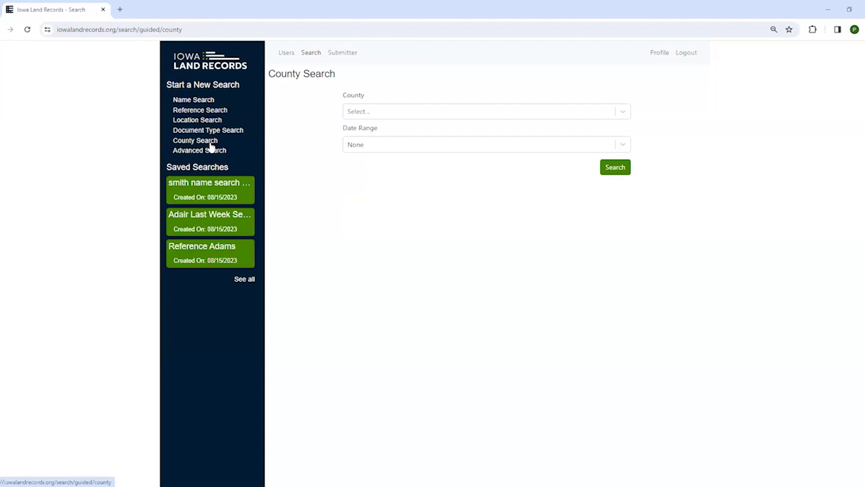
Check the County and Date Range lists, leaving County unselected and Date Range at None.
click(373, 115)
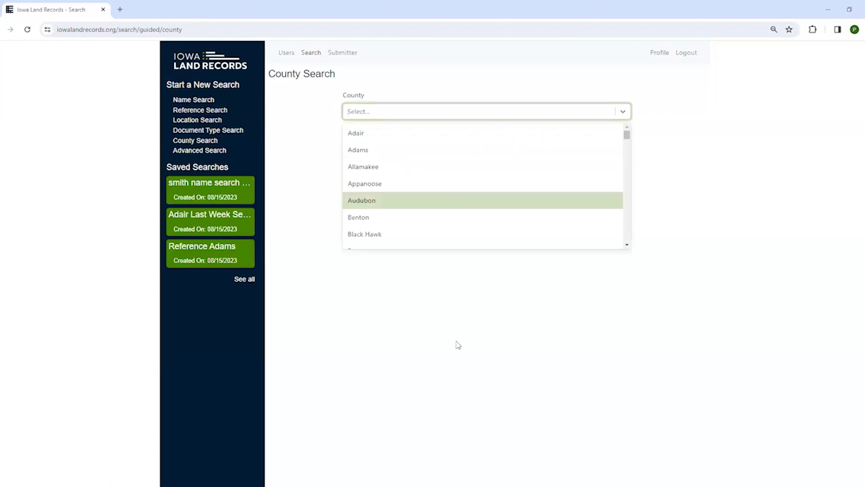
click(481, 354)
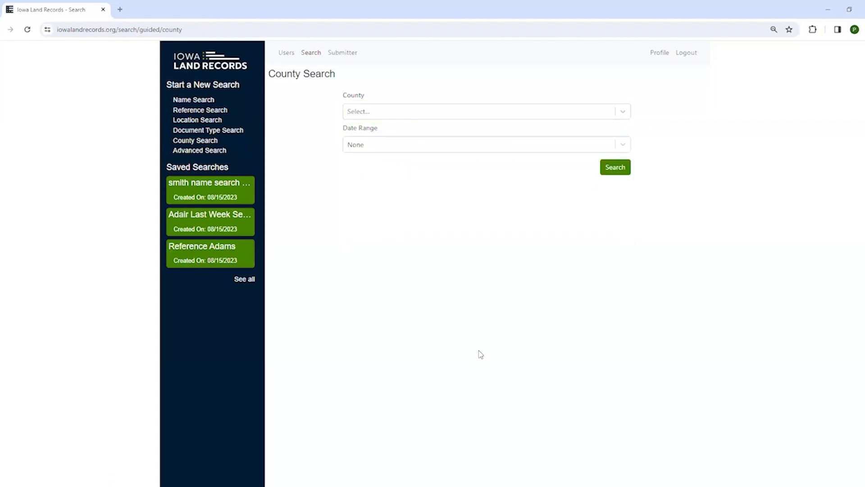
click(391, 147)
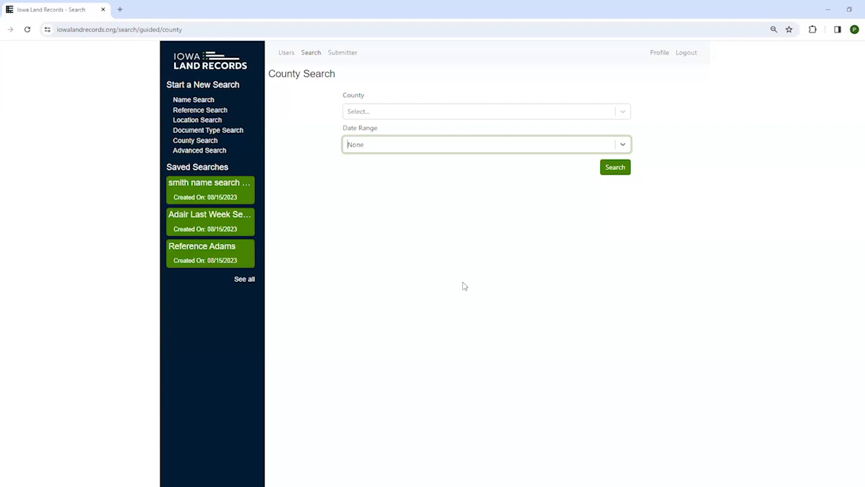
Review the Advanced Search form fields, then switch to Document Type Search.
click(217, 153)
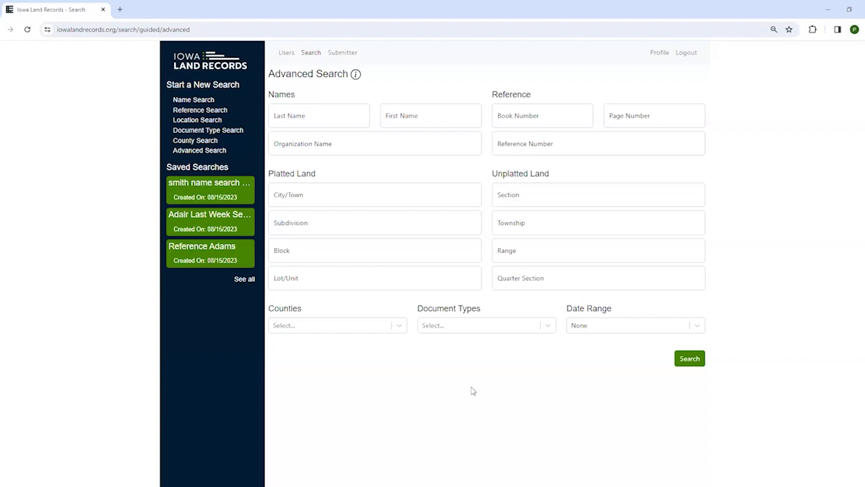
click(206, 134)
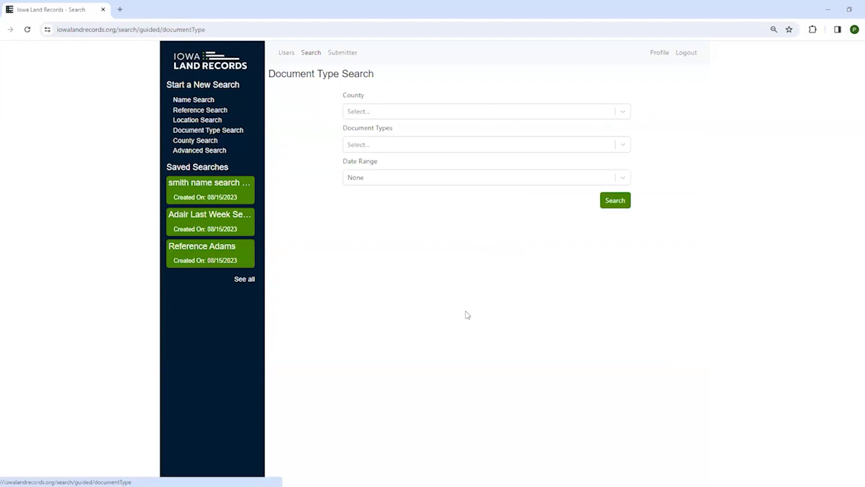
Search Adair county Satisfaction of Mortgage documents from Last Month.
click(393, 113)
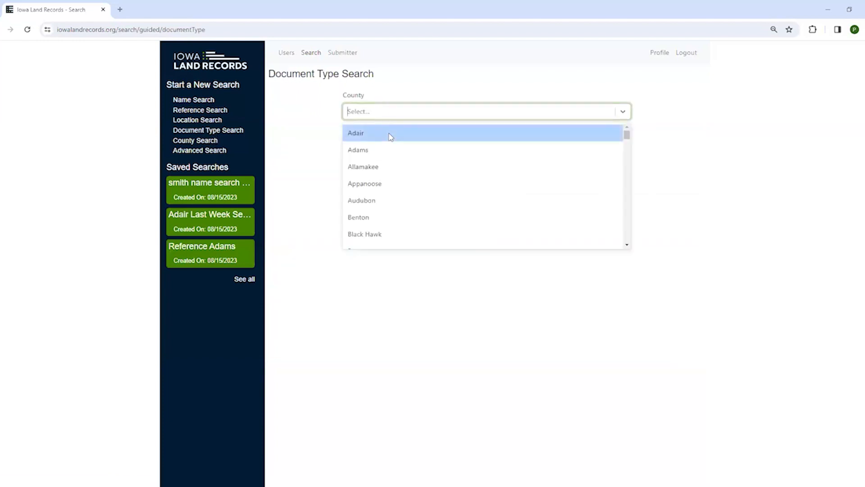
click(390, 133)
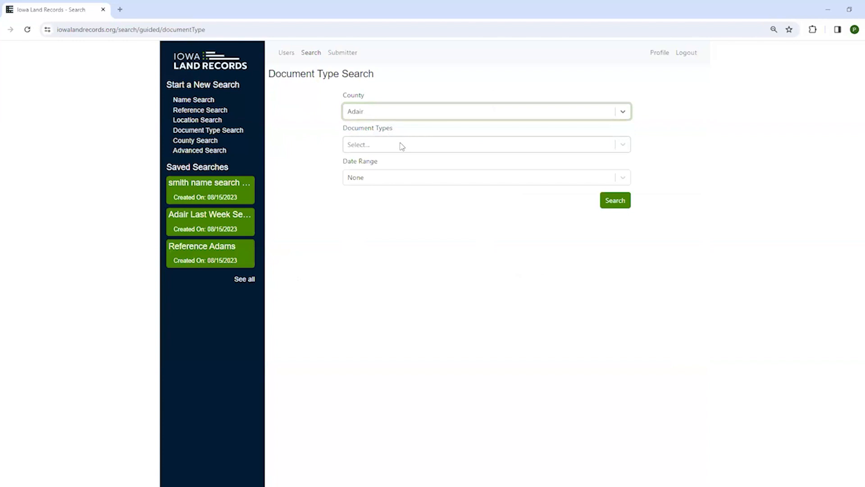
click(402, 146)
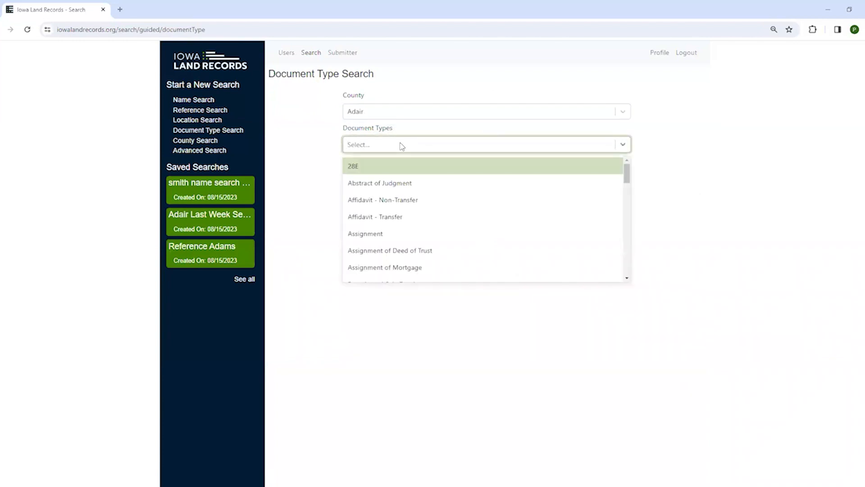
scroll(454, 212, down, 5)
scroll(456, 212, down, 6)
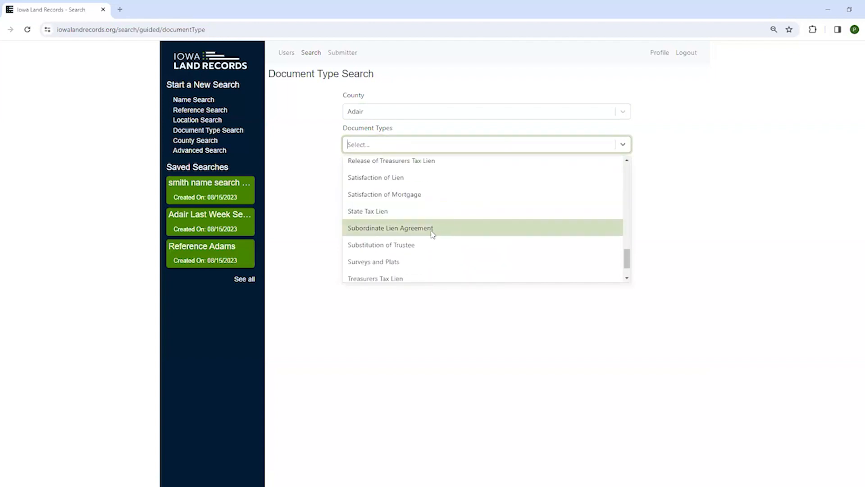
click(405, 194)
click(398, 180)
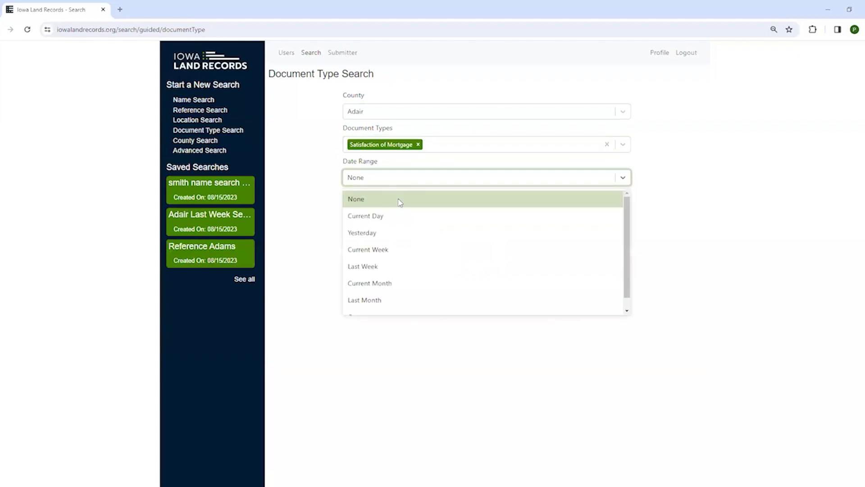
click(387, 300)
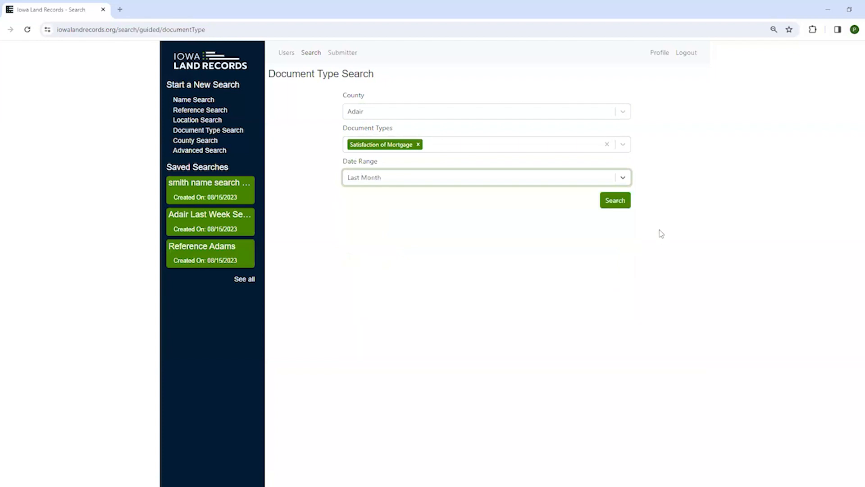
click(614, 202)
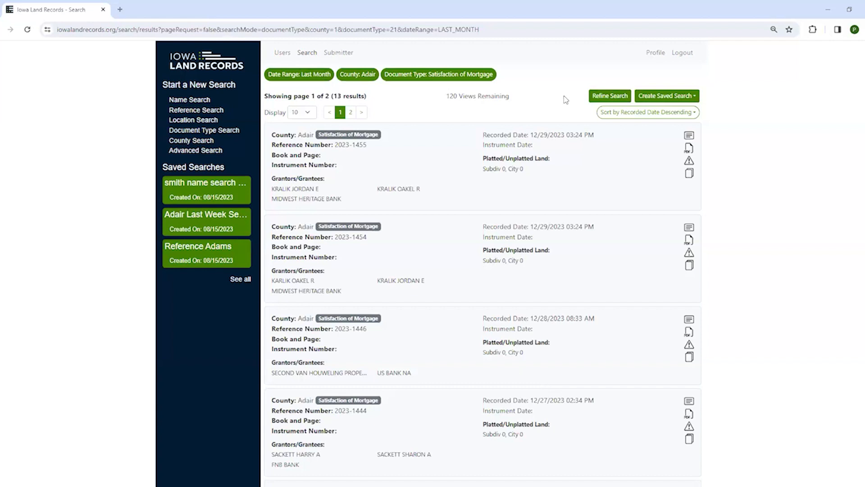
Refine the search to a Custom date range, then switch to the Reference Search form.
click(594, 98)
click(567, 180)
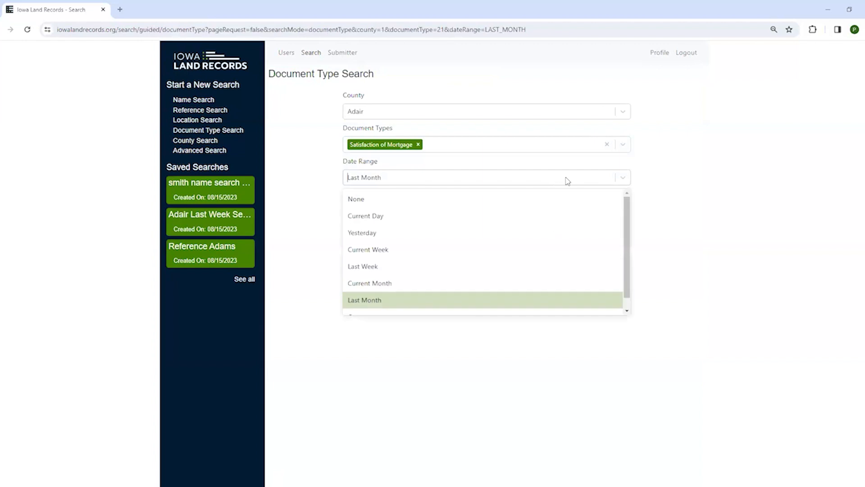
scroll(488, 275, down, 1)
click(459, 305)
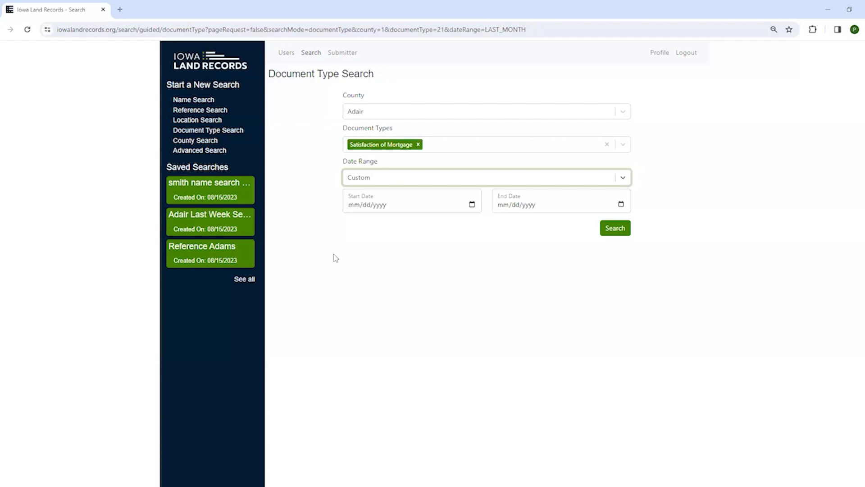
click(216, 113)
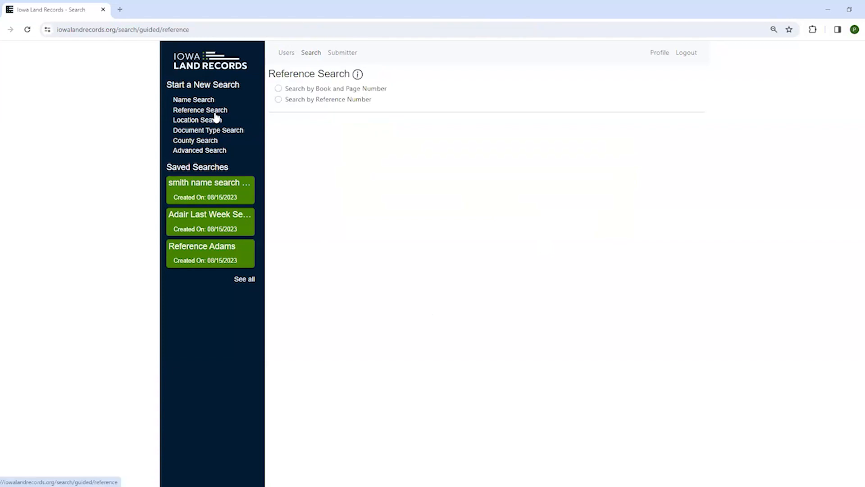
Start a reference-number search with Adair as the county, then go to the Name Search form.
click(278, 100)
click(435, 150)
click(424, 169)
click(407, 181)
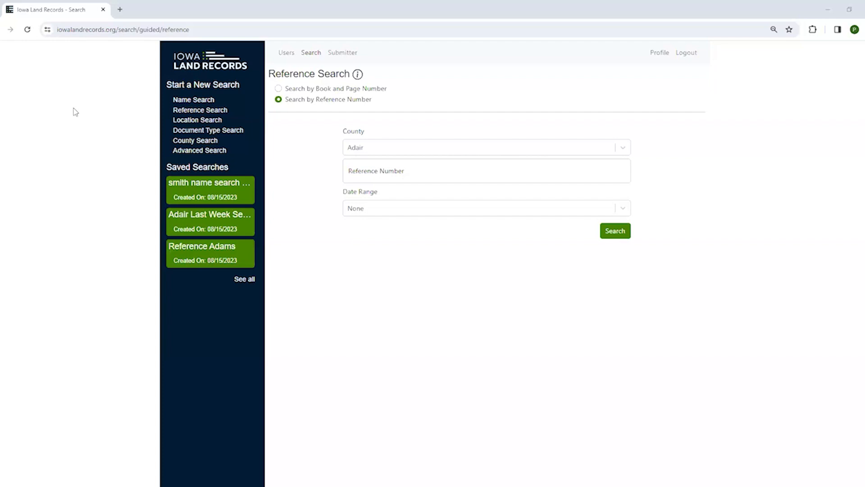
click(207, 102)
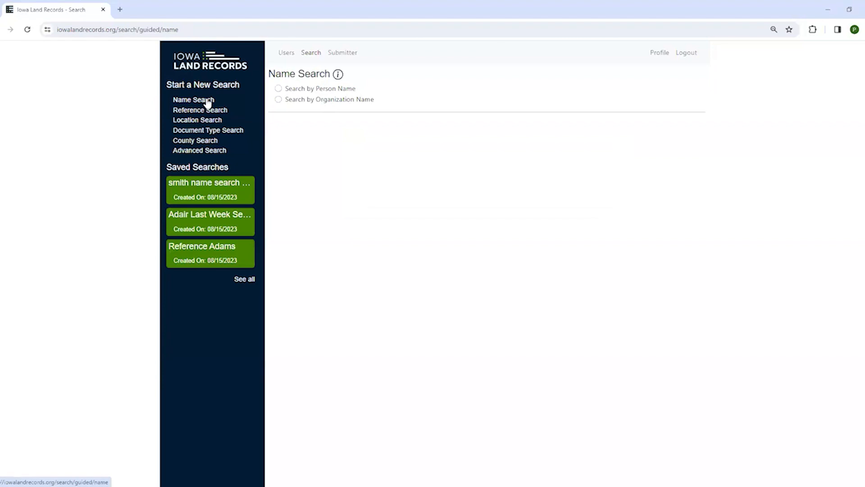
Choose a person-name search and add Polk to the counties searched.
click(279, 88)
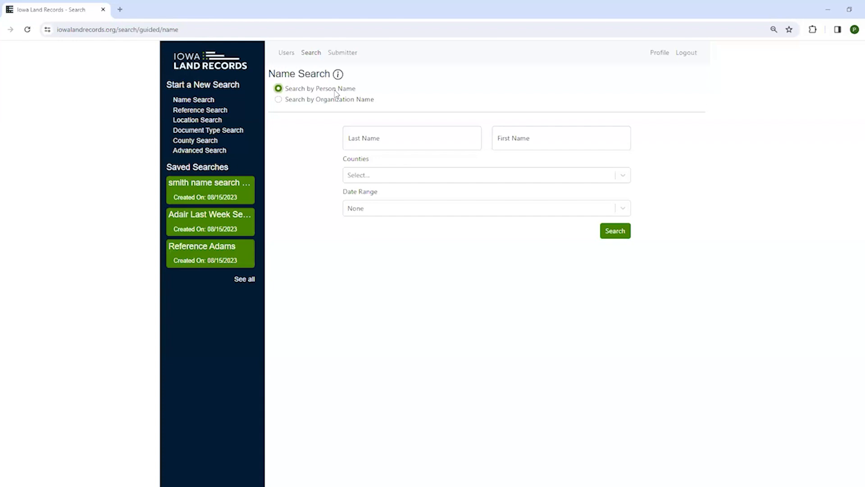
click(428, 178)
scroll(457, 228, down, 4)
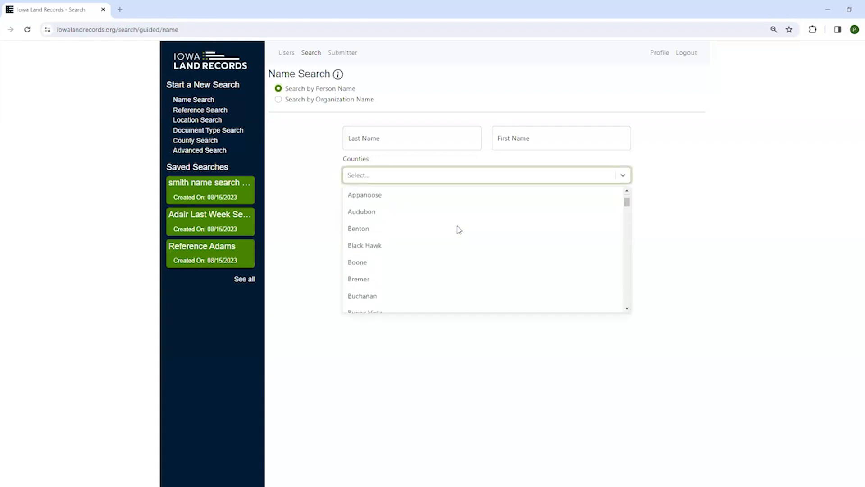
scroll(458, 230, down, 5)
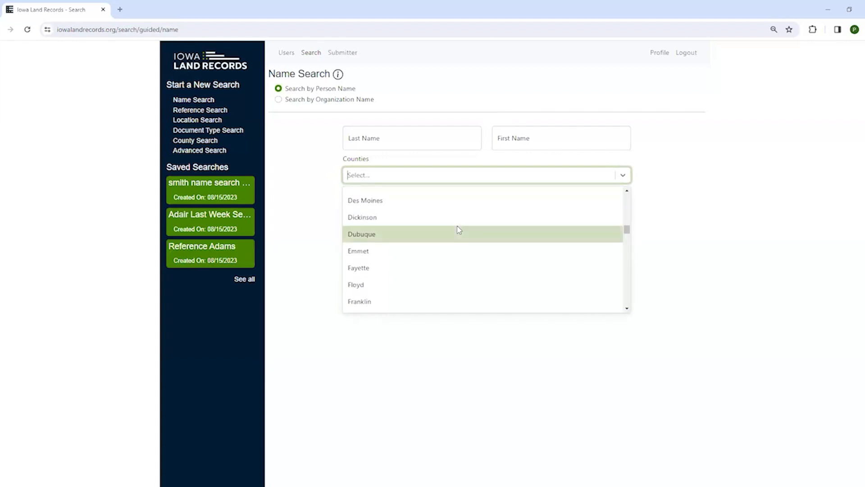
scroll(458, 230, down, 2)
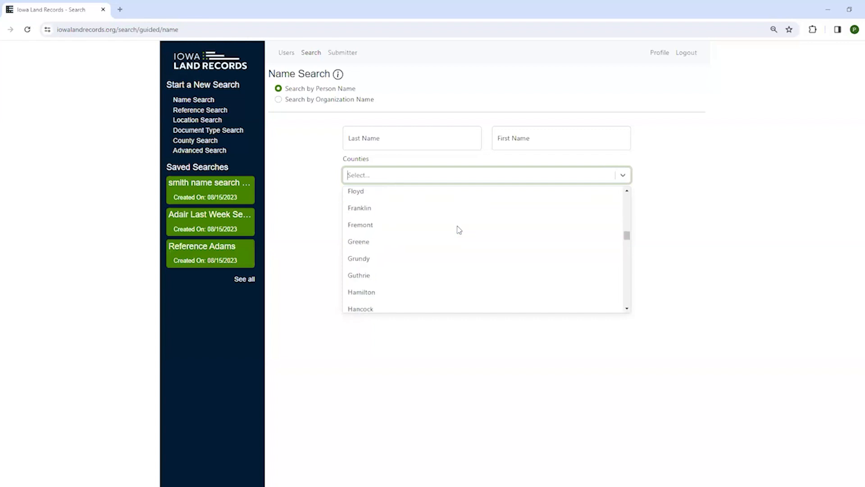
scroll(458, 230, down, 6)
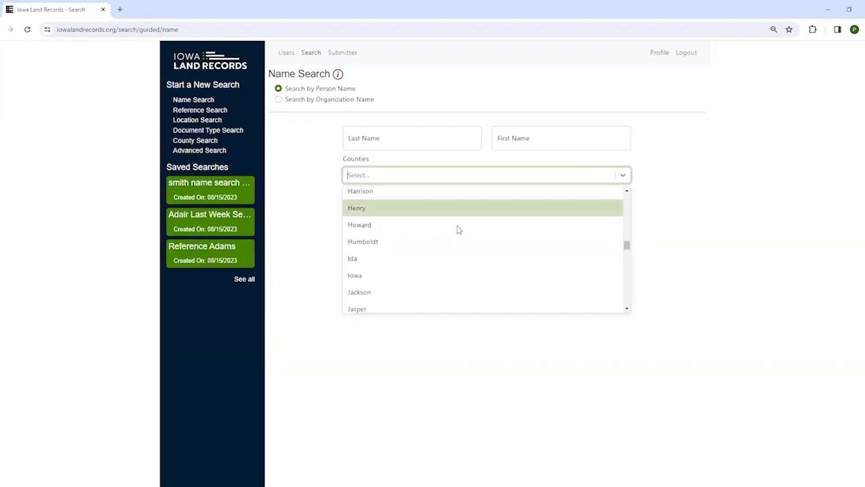
scroll(459, 230, down, 4)
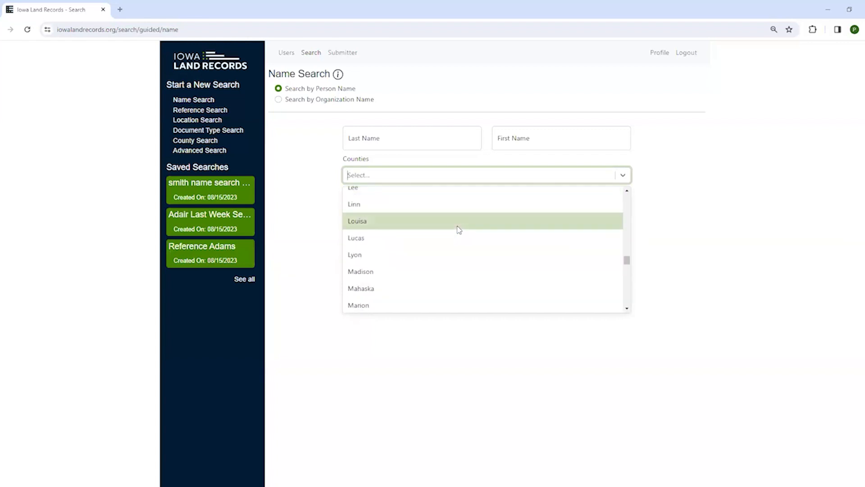
scroll(458, 230, down, 2)
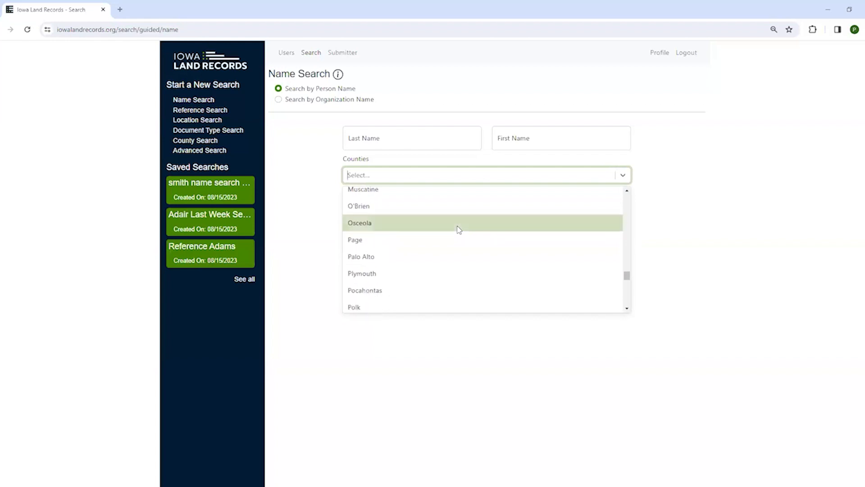
scroll(452, 254, down, 1)
click(409, 260)
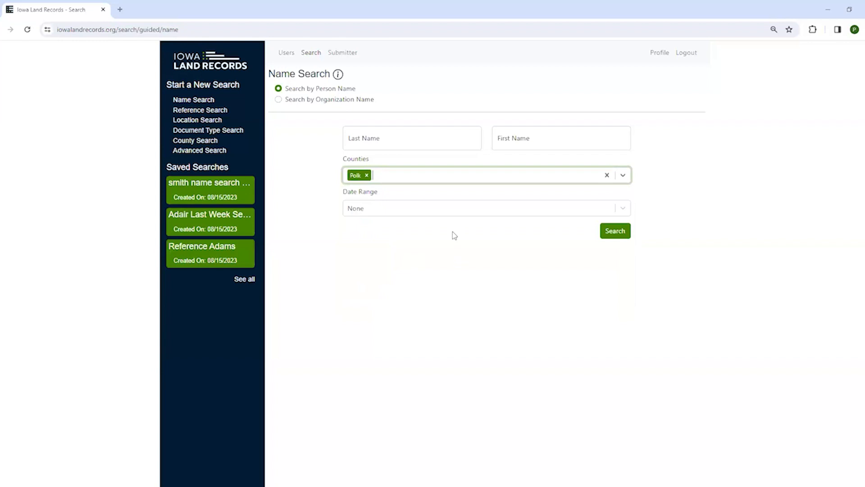
Enter the person's last name and a short first name, dismissing the suggestion lists.
click(401, 141)
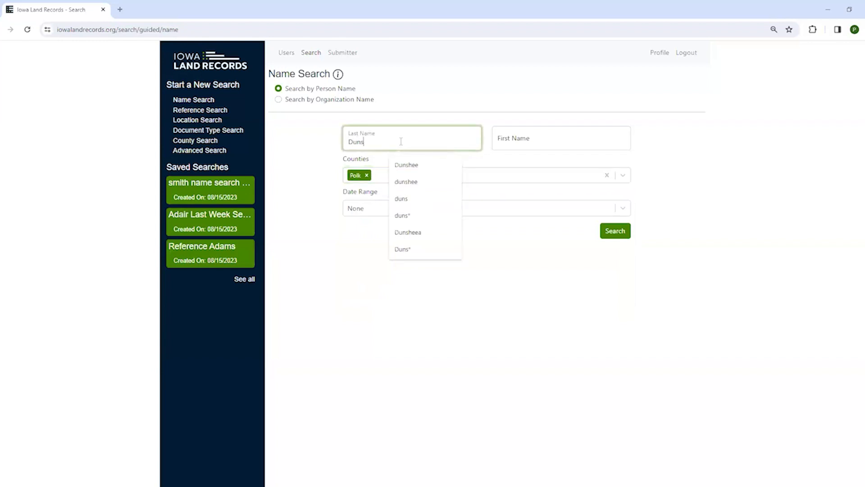
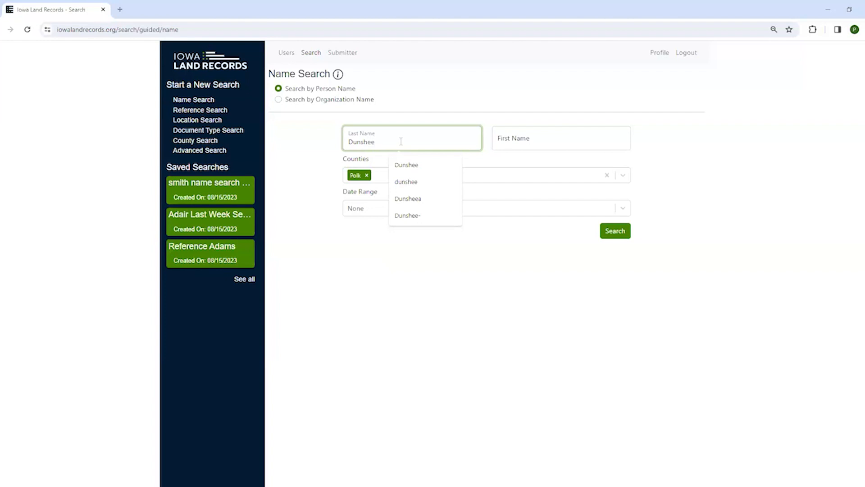
click(436, 284)
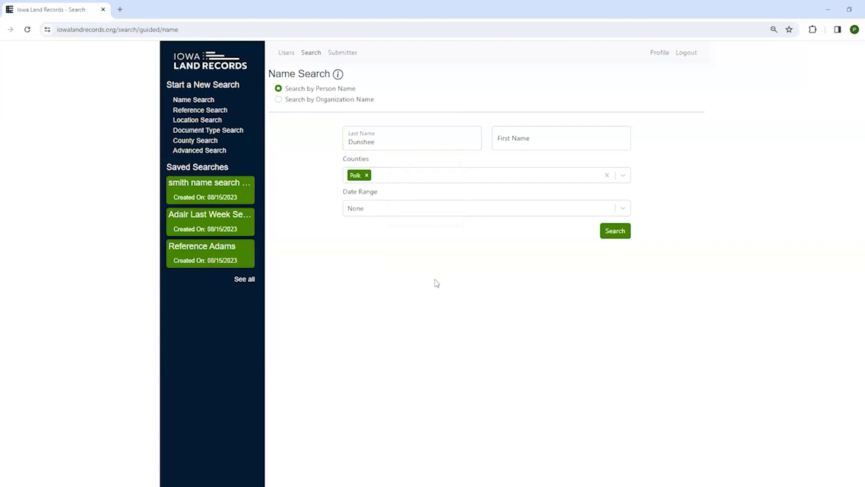
click(516, 140)
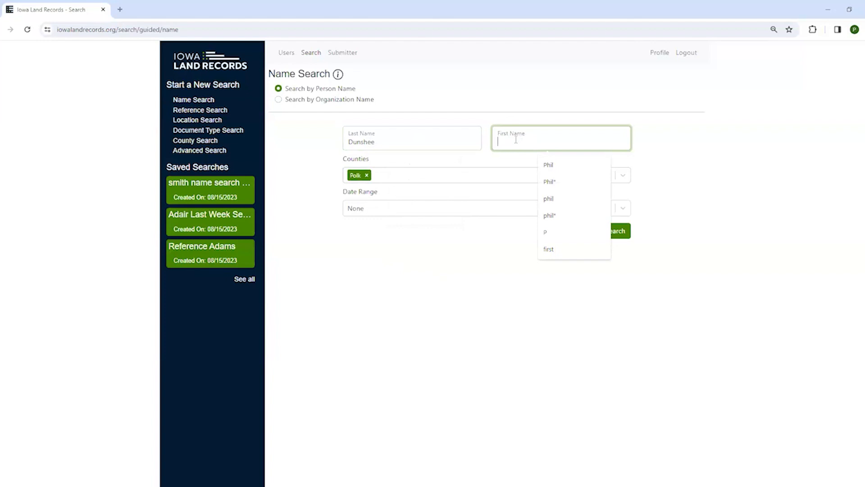
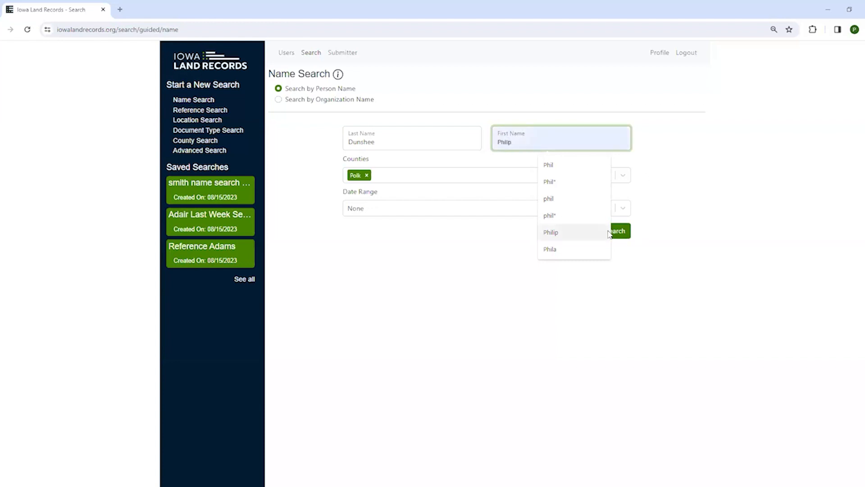
click(625, 275)
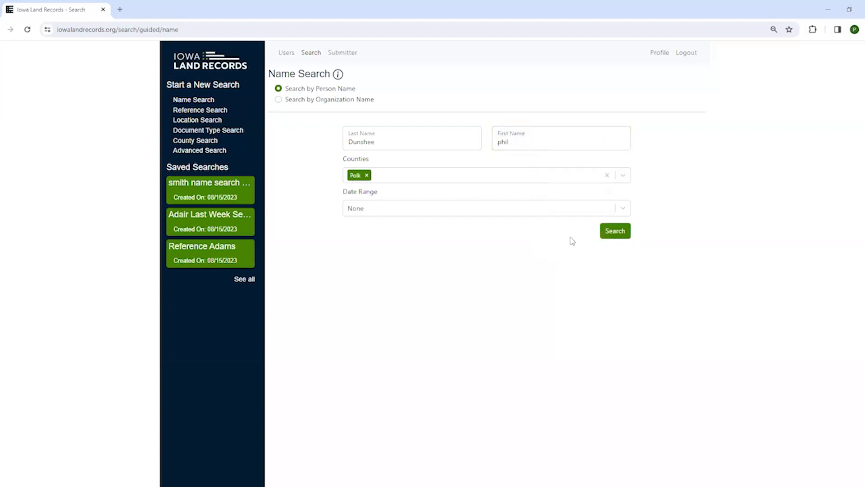
Run the search, scroll through the 14 Polk County results, then return to refine the criteria.
click(615, 231)
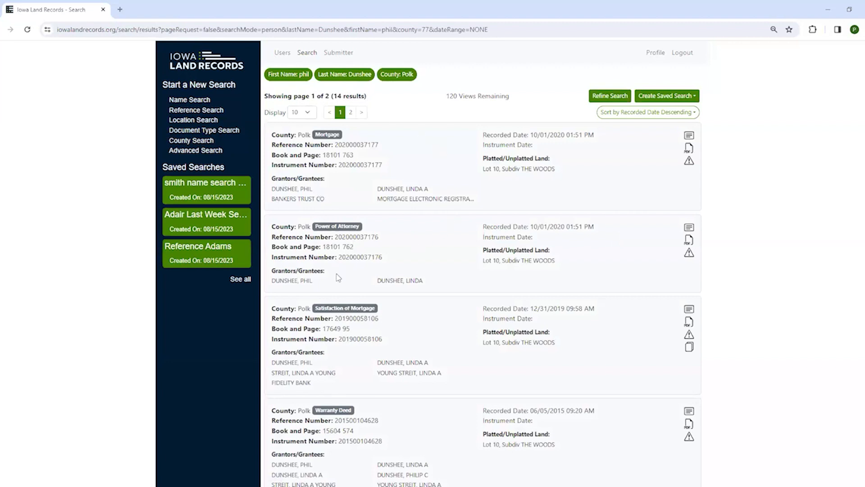
scroll(339, 277, down, 3)
scroll(343, 298, down, 6)
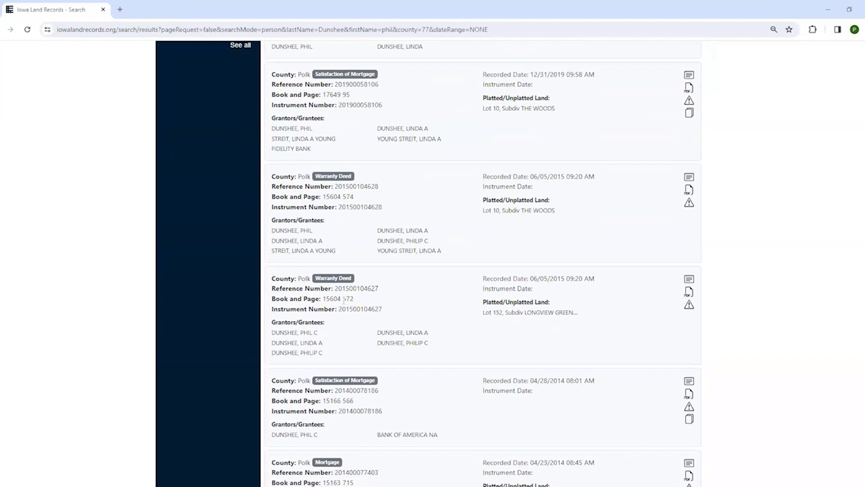
scroll(343, 303, down, 4)
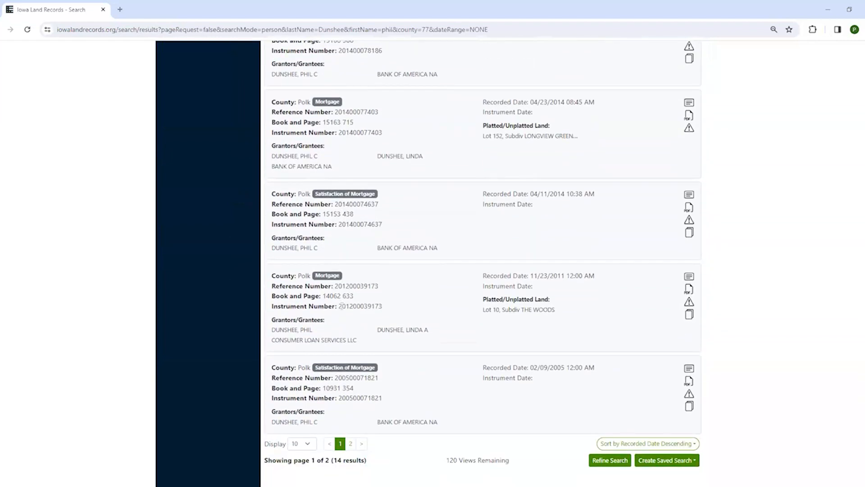
scroll(341, 306, up, 10)
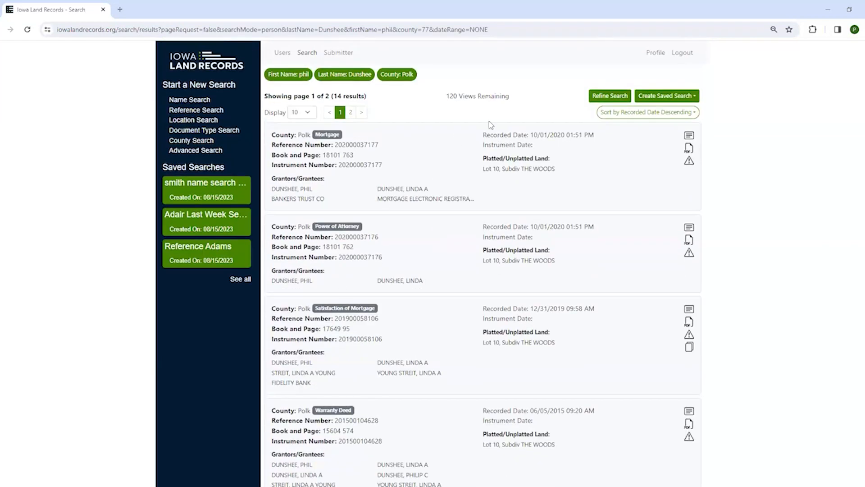
click(613, 97)
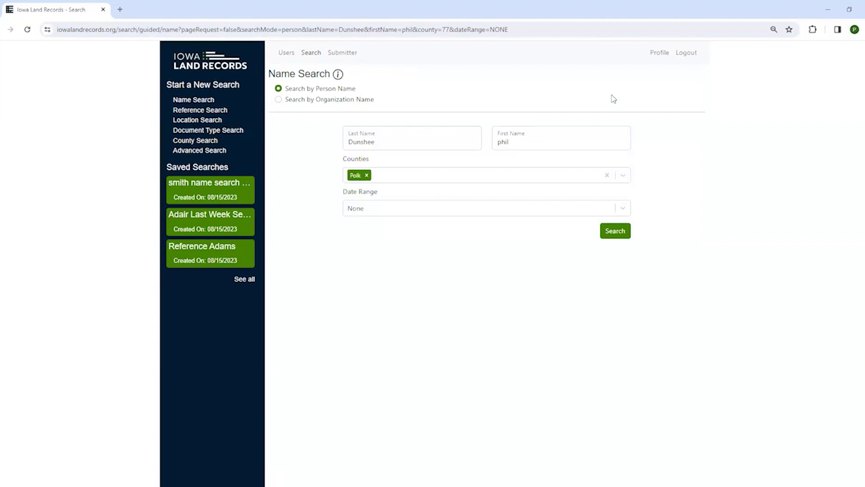
Extend the first name to its double-l spelling and search again, getting three results.
click(541, 139)
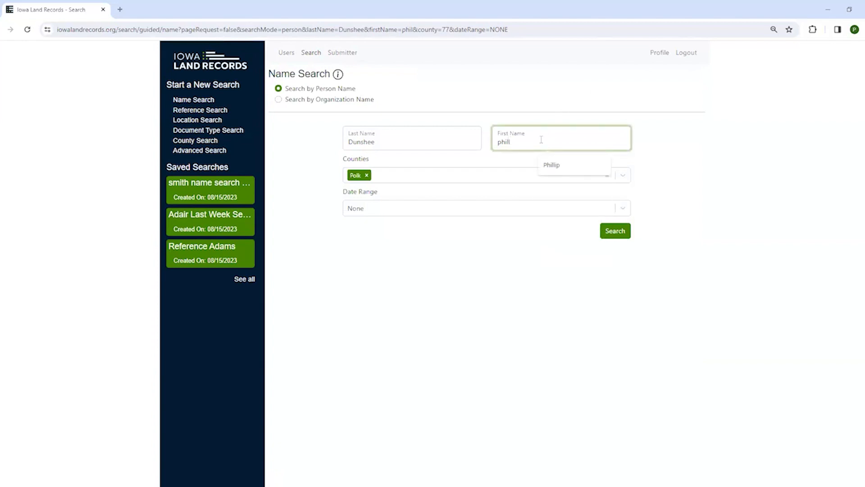
click(619, 237)
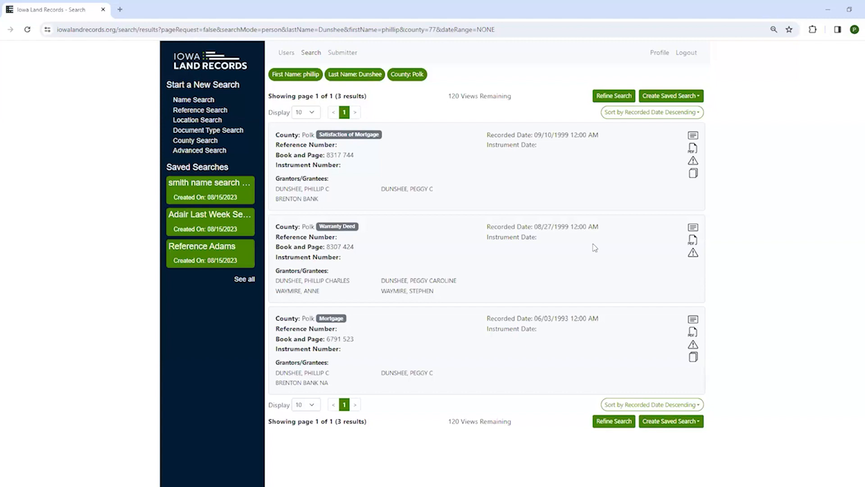
Correct the first name to the single-l spelling, rerun for 14 results, then return to refine.
click(614, 96)
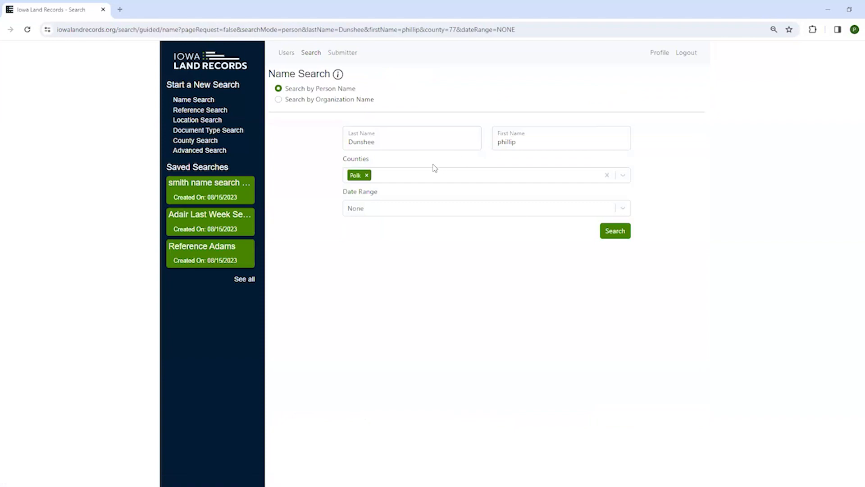
click(534, 142)
key(BackSpace)
key(BackSpace)
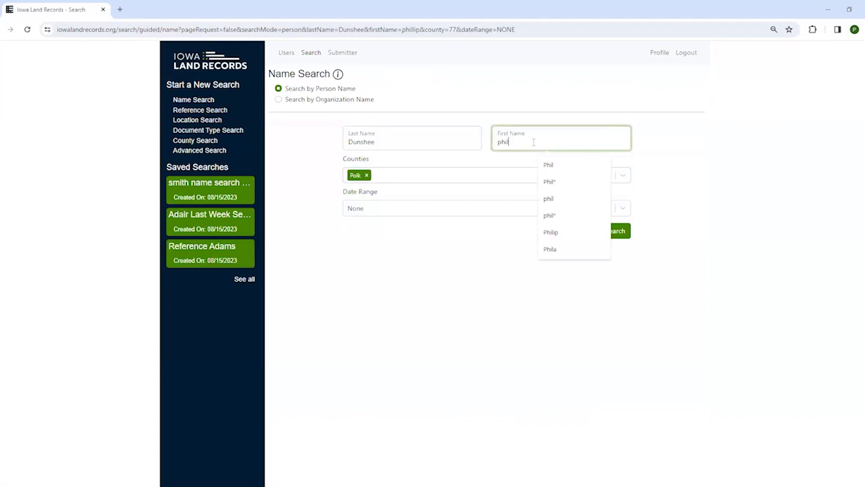
text(i)
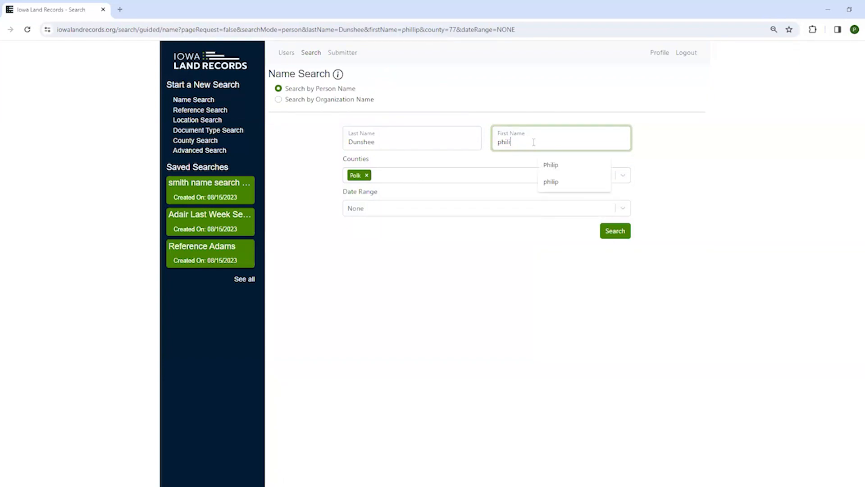
text(p)
click(615, 231)
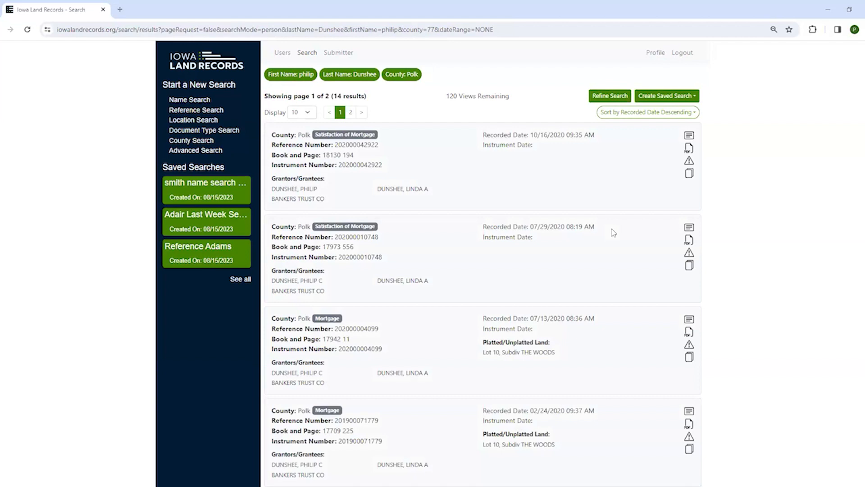
click(600, 95)
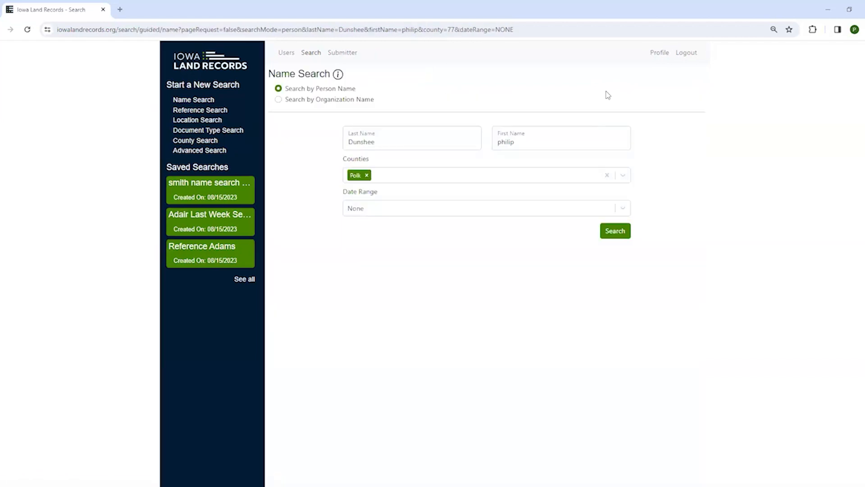
Cut the first name to a prefix with a '*' wildcard and search, returning 29 results.
click(523, 143)
key(BackSpace)
key(BackSpace)
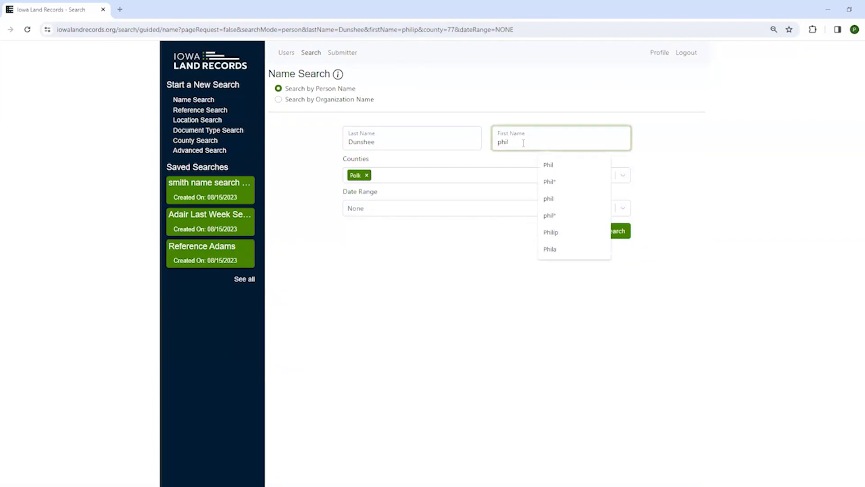
text(*)
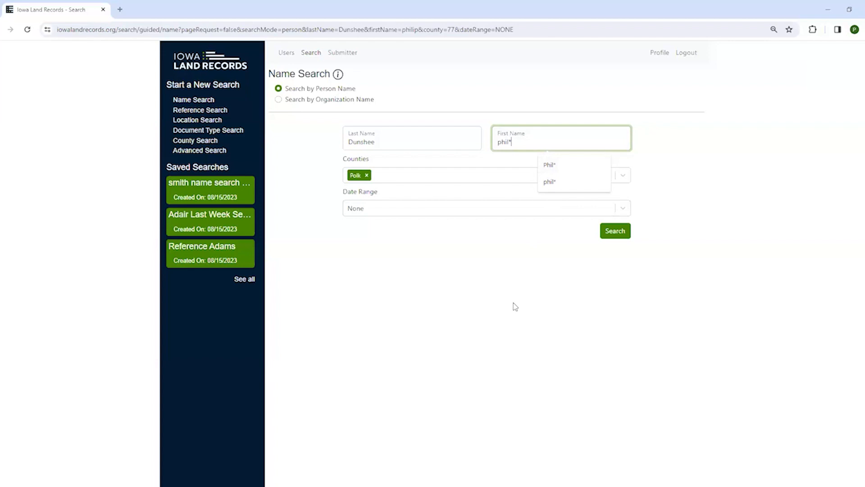
click(617, 231)
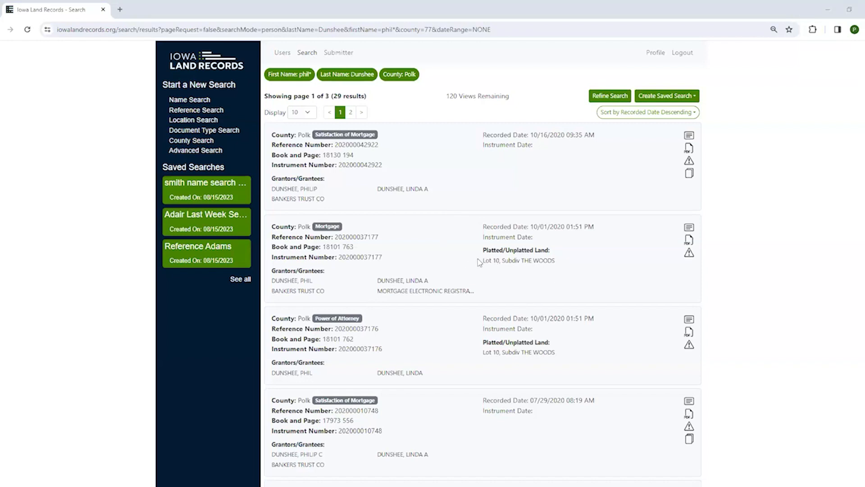
drag(479, 262, 563, 264)
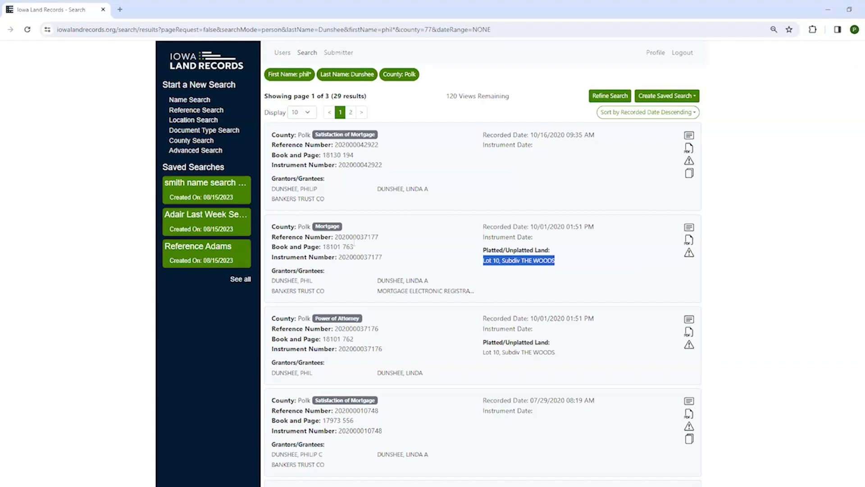
drag(323, 247, 356, 250)
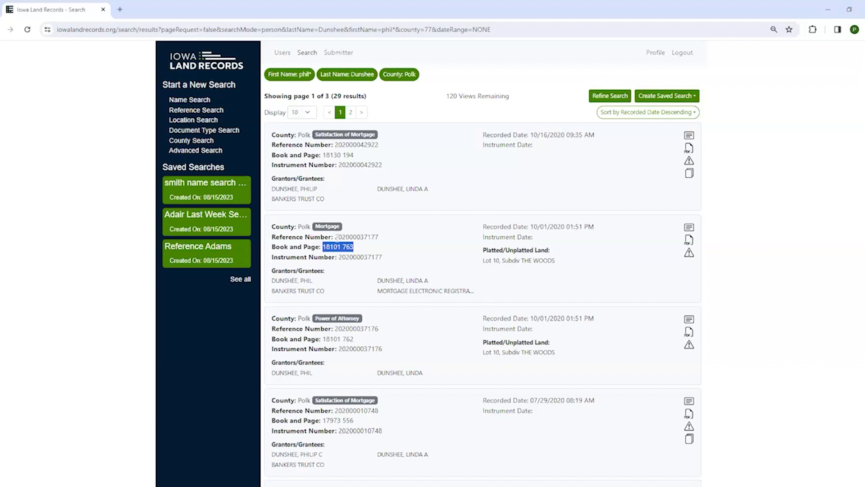
drag(334, 236, 392, 235)
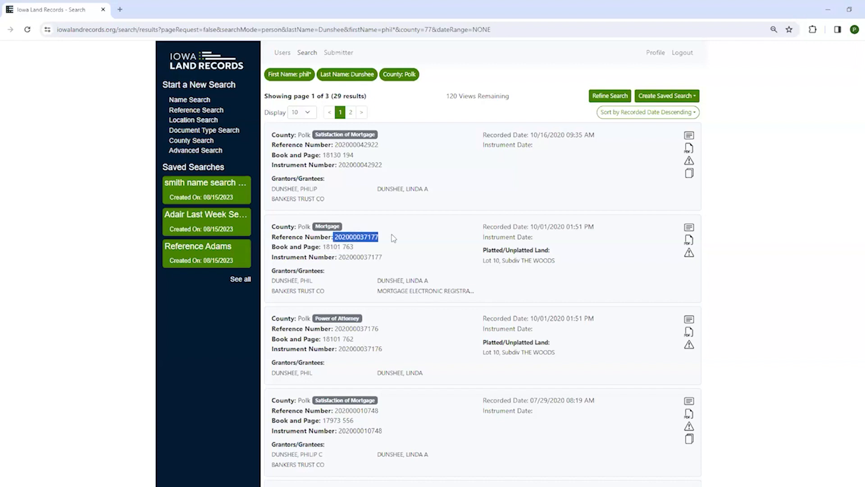
click(391, 235)
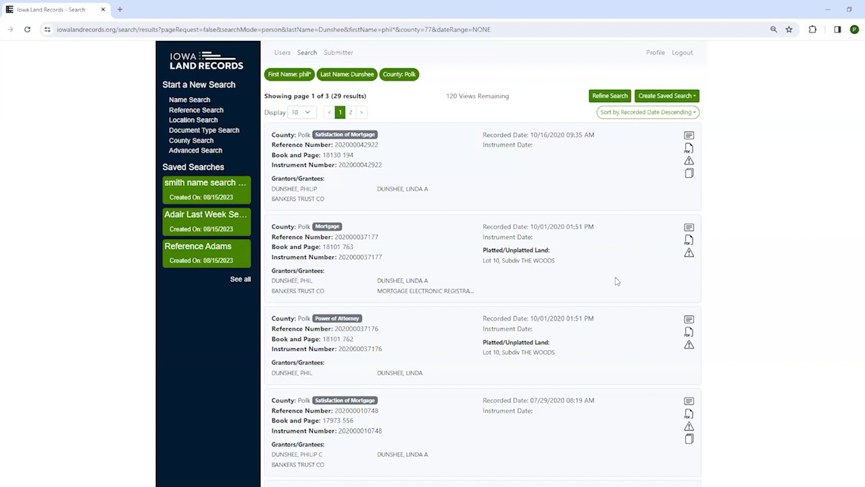
Scroll to the bottom of results page 1 and highlight the Lot 152 LONGVIEW GREEN land description.
scroll(617, 281, down, 6)
scroll(615, 281, down, 7)
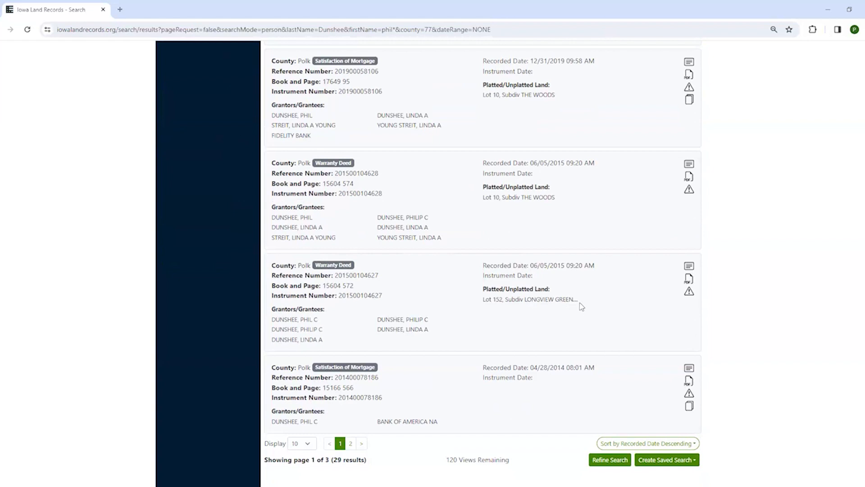
drag(582, 300, 483, 303)
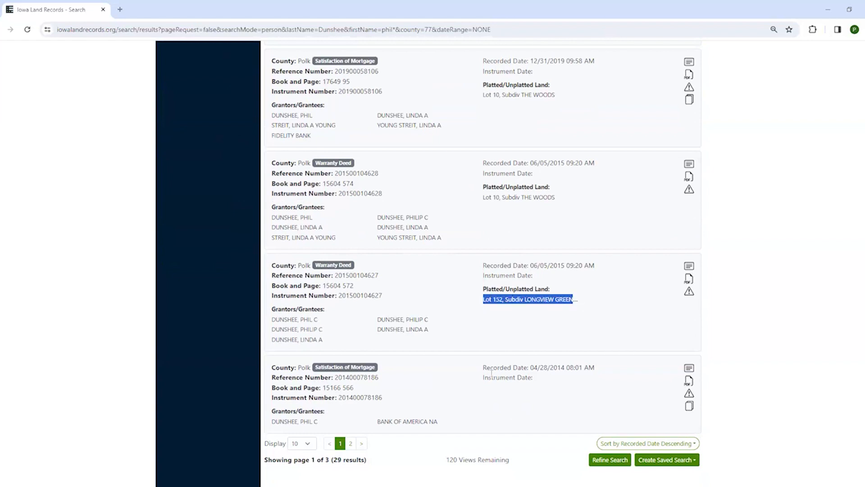
click(587, 306)
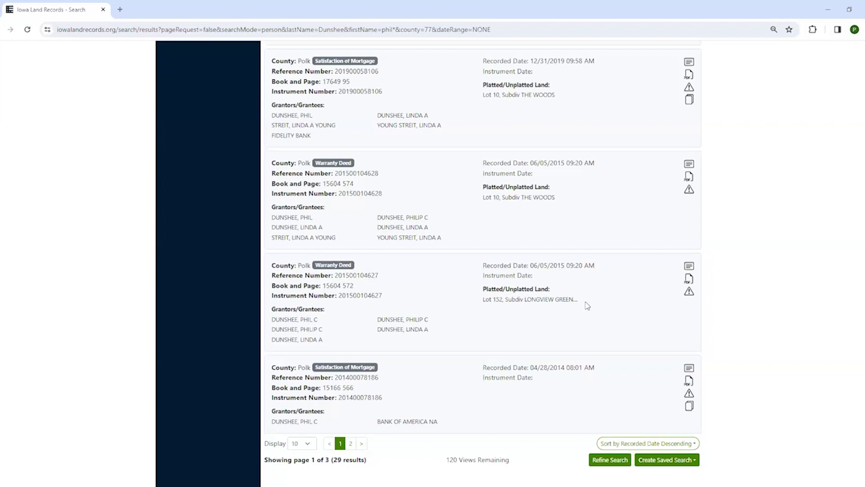
View the Lot 152 deed's index data, go back, and download the second result's mortgage PDF.
click(690, 267)
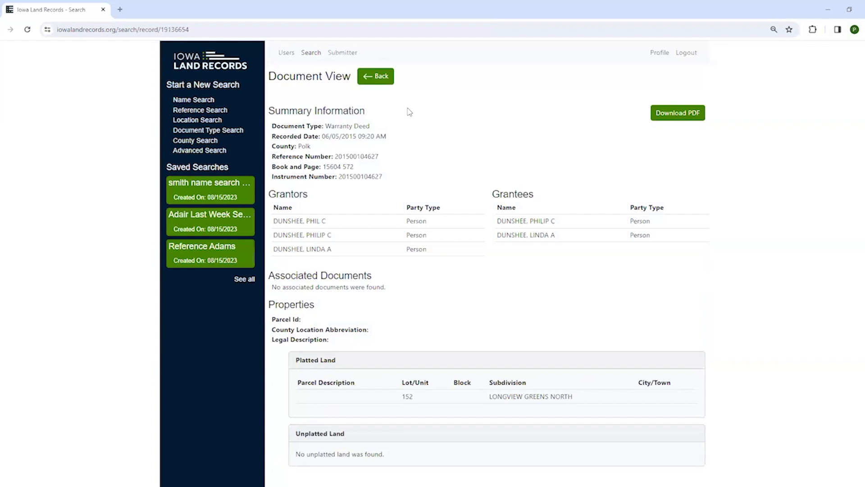
click(381, 77)
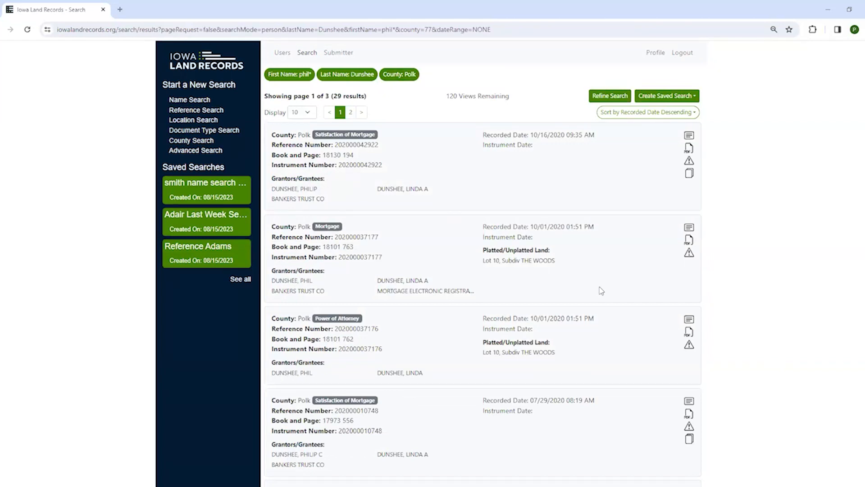
click(690, 241)
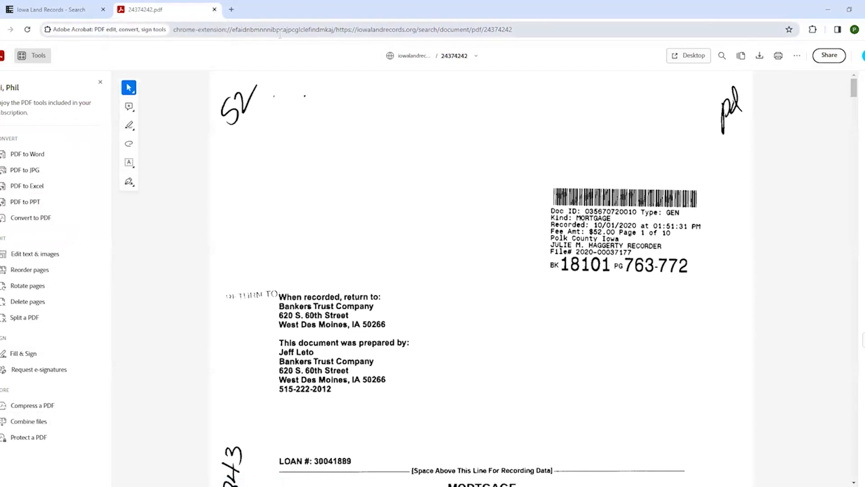
Close the 24374242.pdf tab to return to the search results.
click(214, 10)
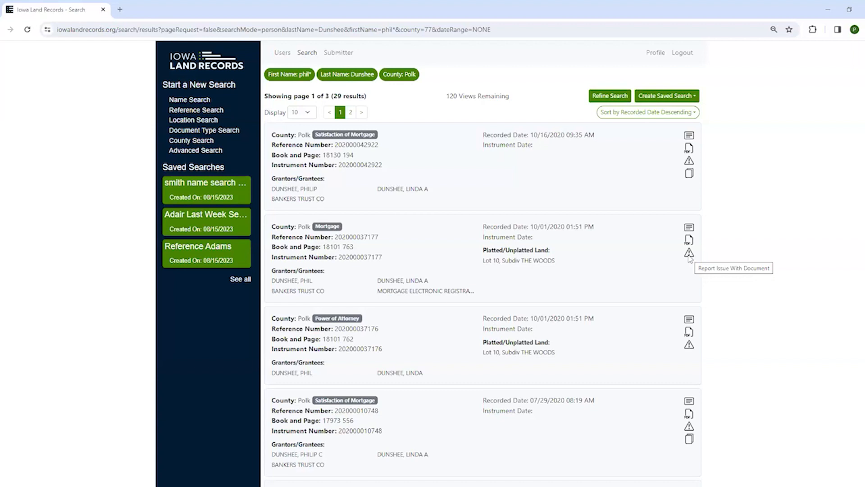
Open Report Issue for the second result's mortgage, browse the Reason options, and close it unsubmitted.
click(689, 255)
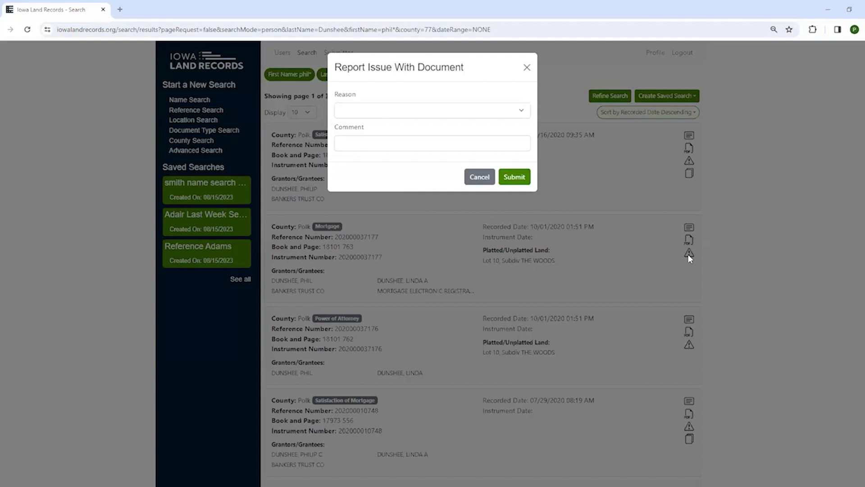
click(449, 113)
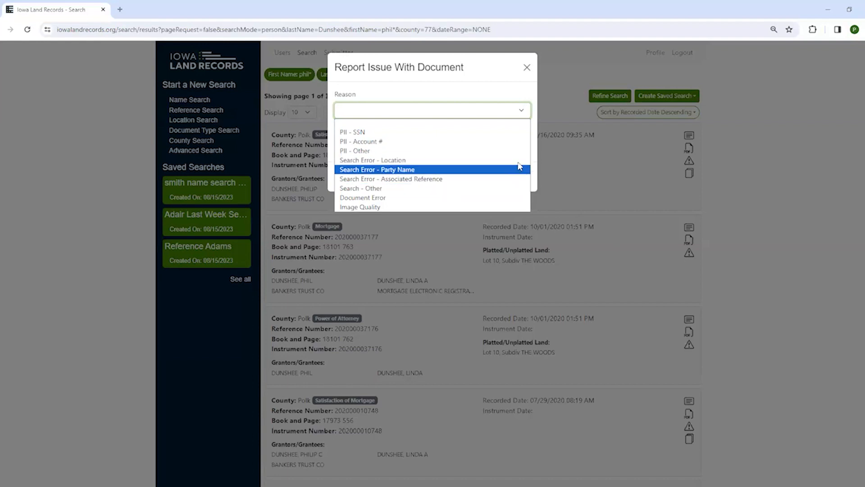
click(509, 89)
click(405, 144)
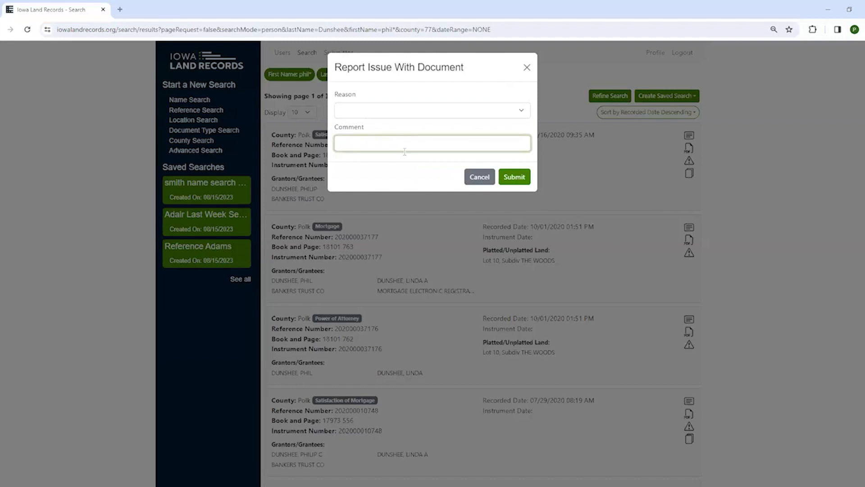
click(522, 112)
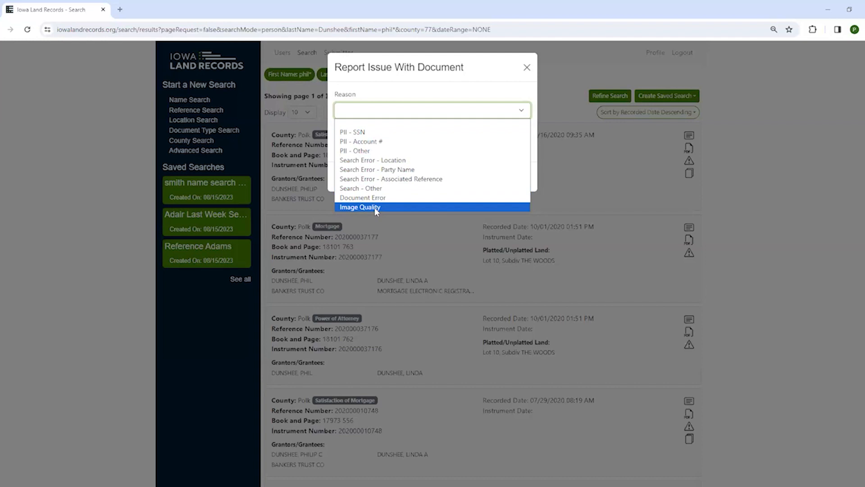
click(527, 67)
click(527, 67)
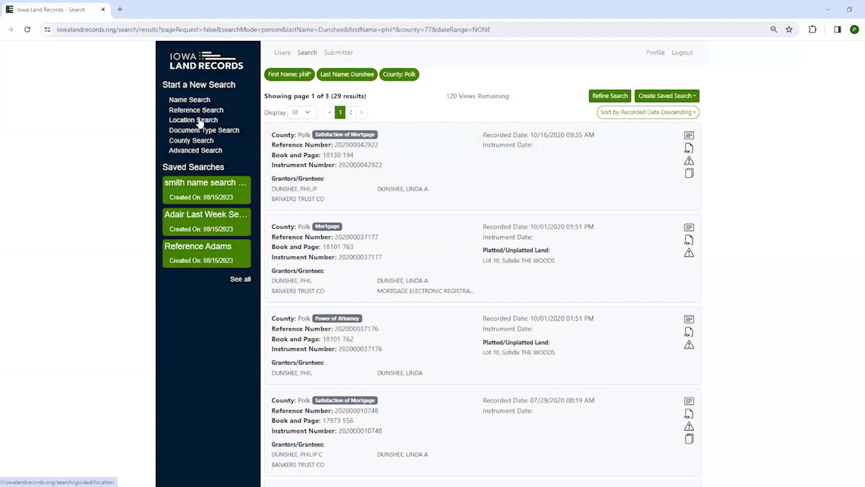
Go to the Location Search page from the Start a New Search sidebar.
click(200, 121)
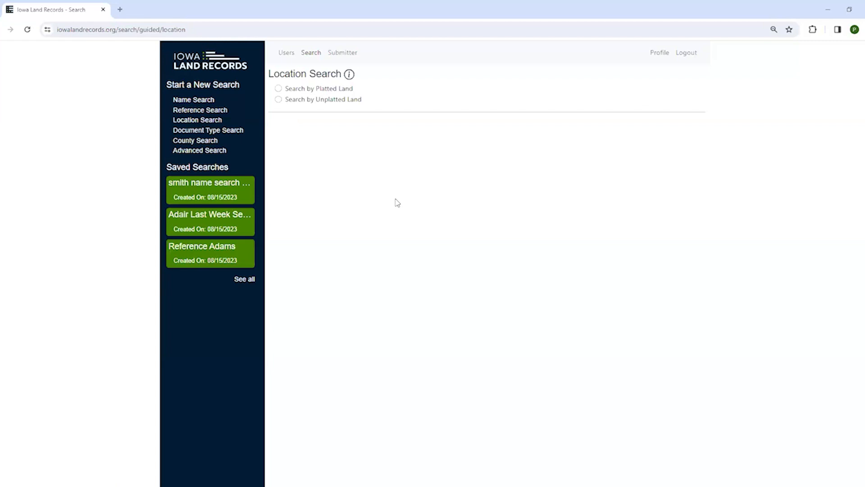
Preview the unplatted Section, Township, Range and Quarter Section suggestions, then choose platted land.
click(278, 100)
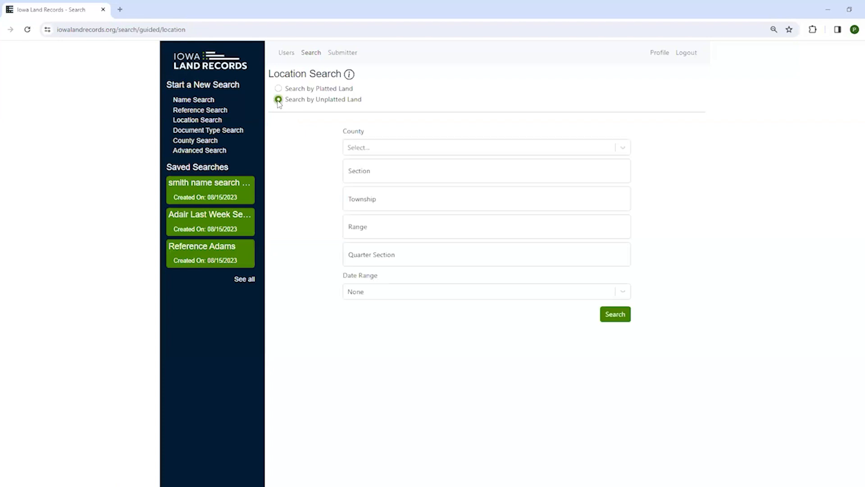
click(396, 173)
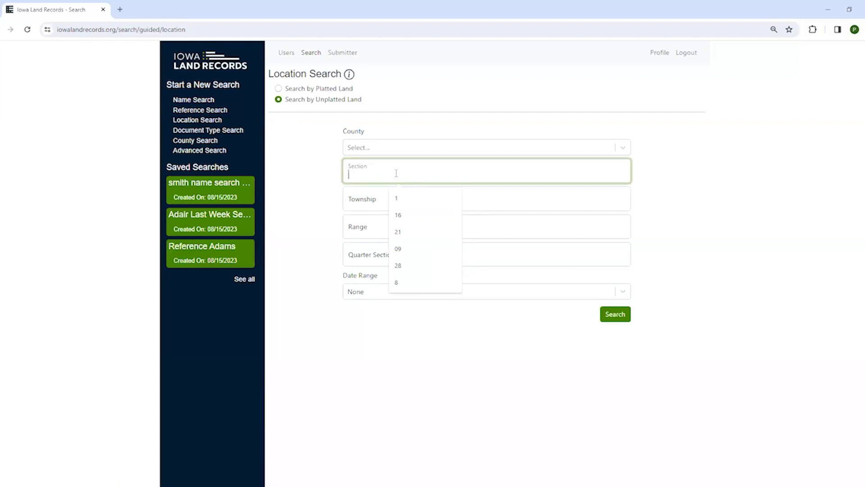
click(361, 200)
click(369, 228)
click(358, 254)
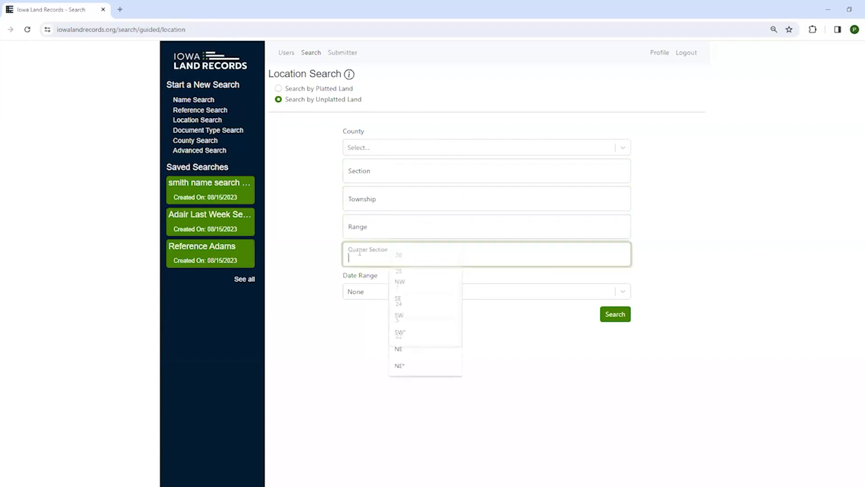
click(278, 89)
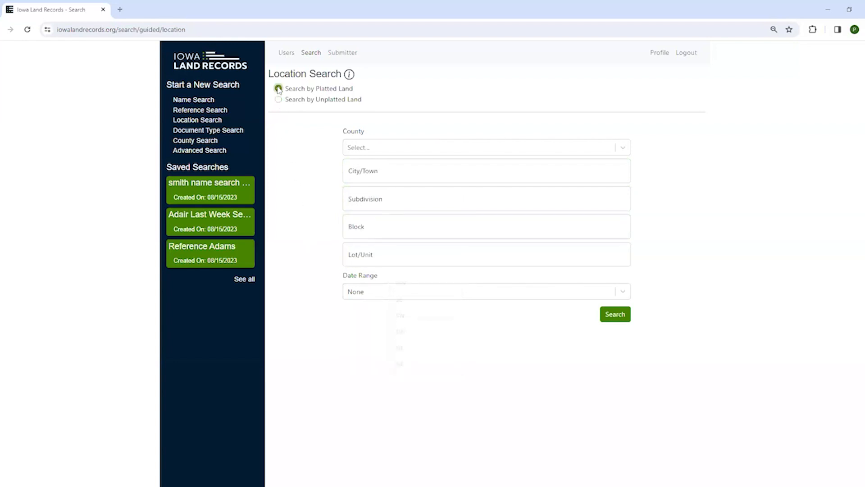
click(390, 172)
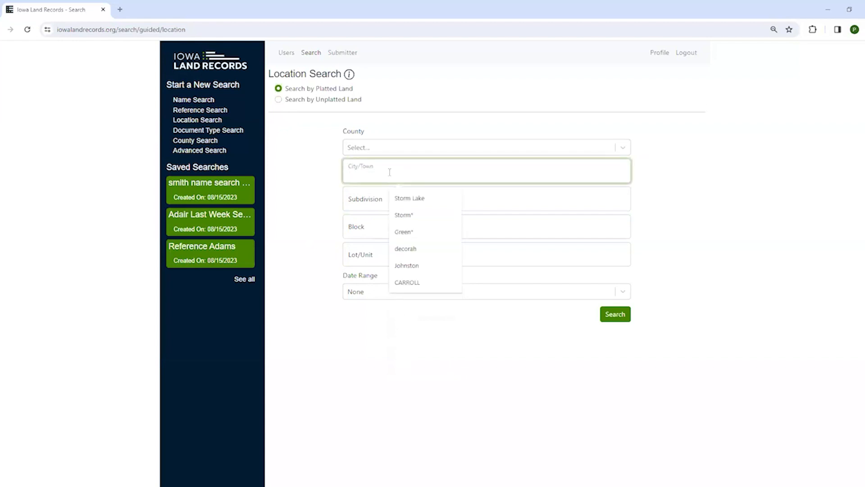
click(354, 204)
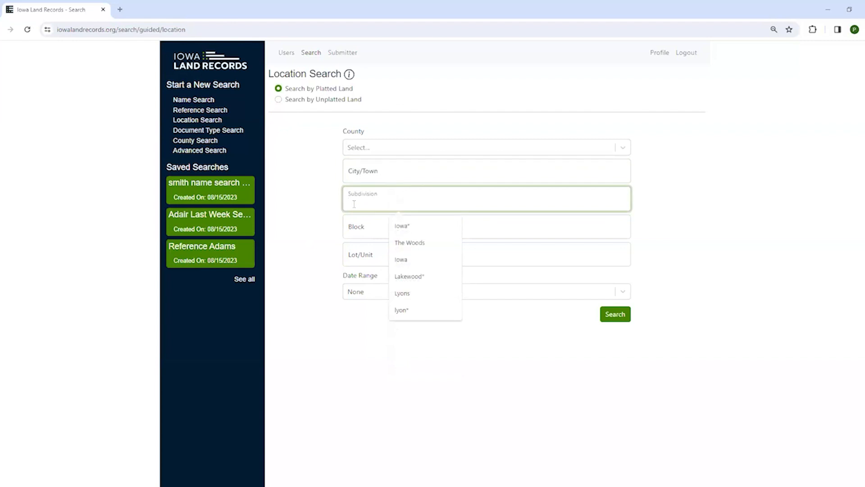
click(357, 226)
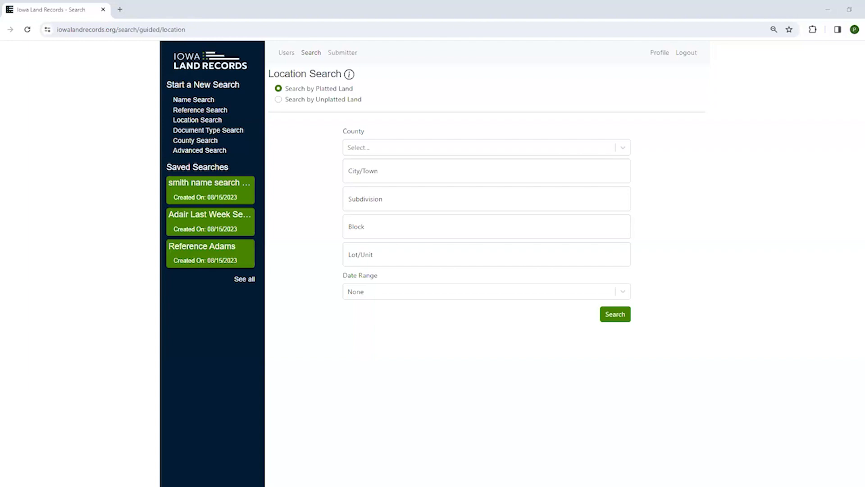
Review the Subdivision, City/Town and Lot/Unit suggestions, then choose Search by Unplatted Land.
click(395, 204)
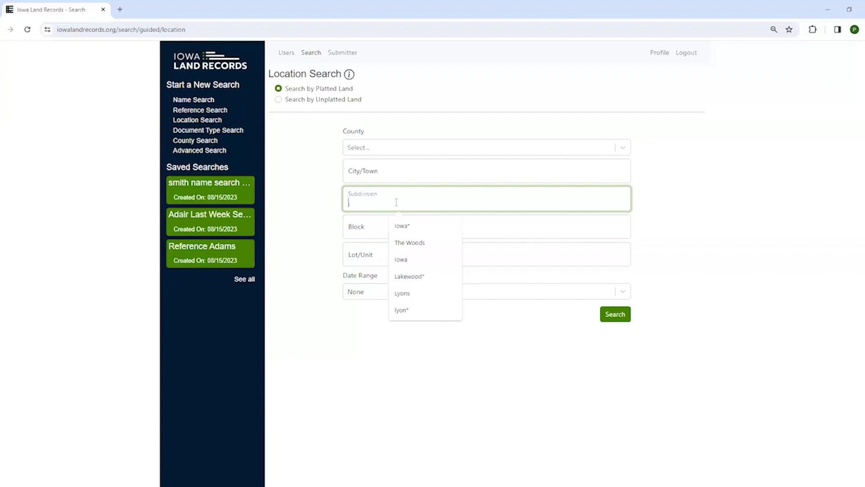
click(454, 174)
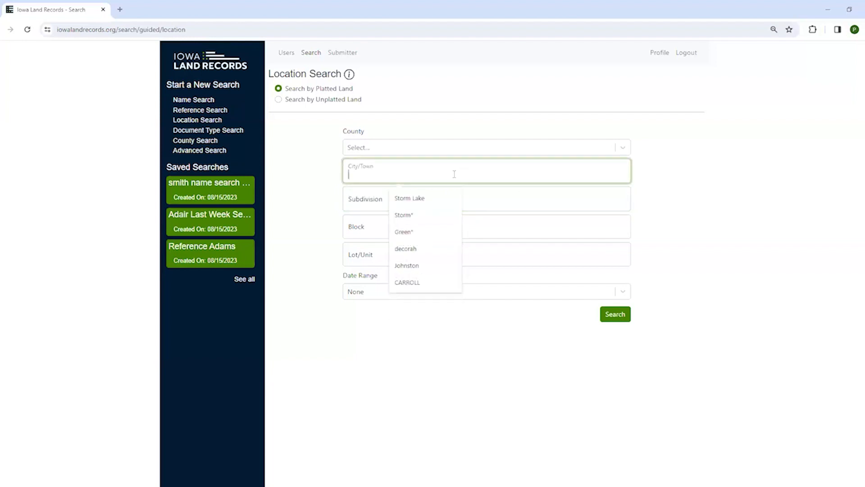
click(467, 199)
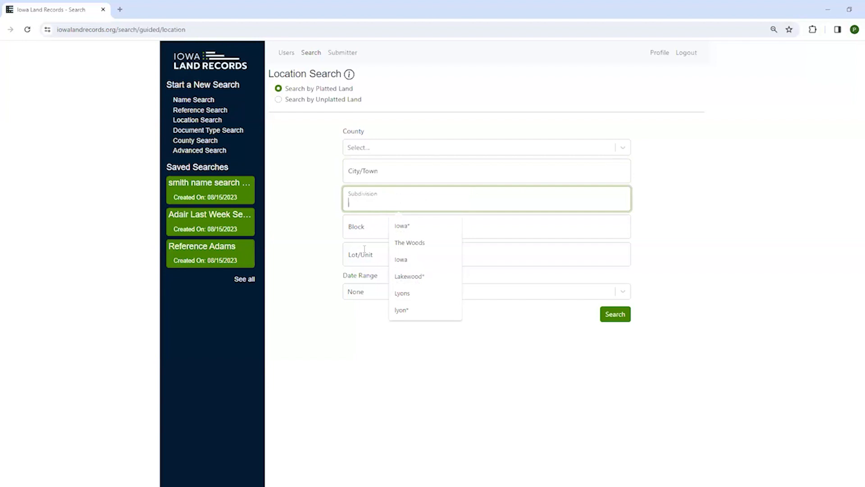
click(364, 249)
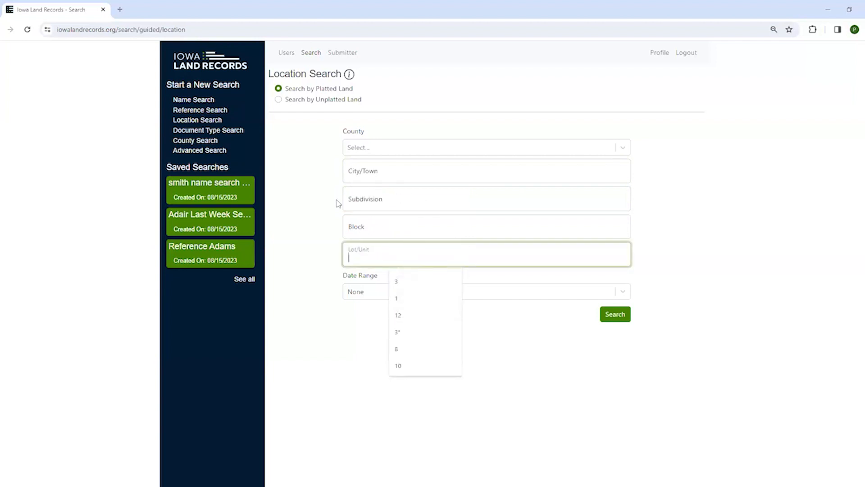
click(286, 100)
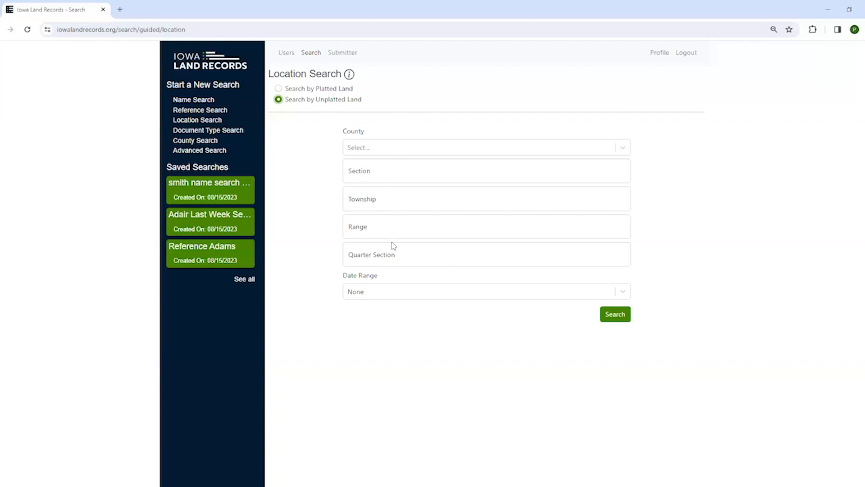
View and dismiss the Quarter Section options, then choose Search by Platted Land again.
click(406, 256)
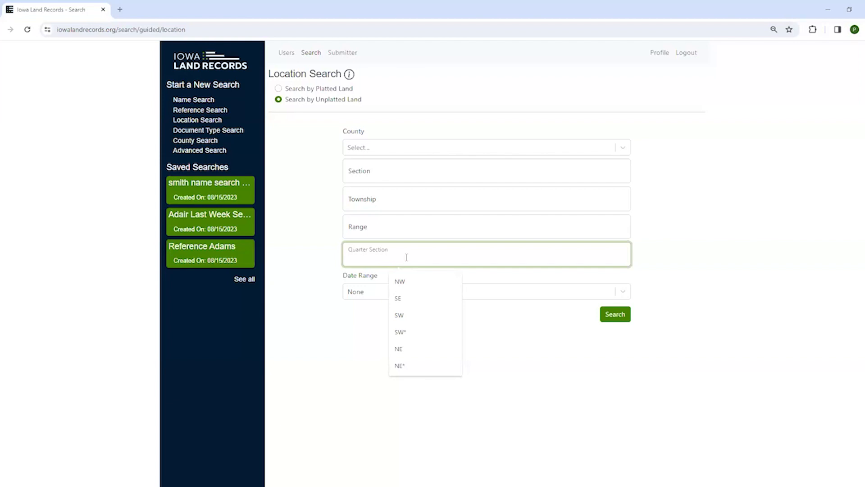
click(283, 90)
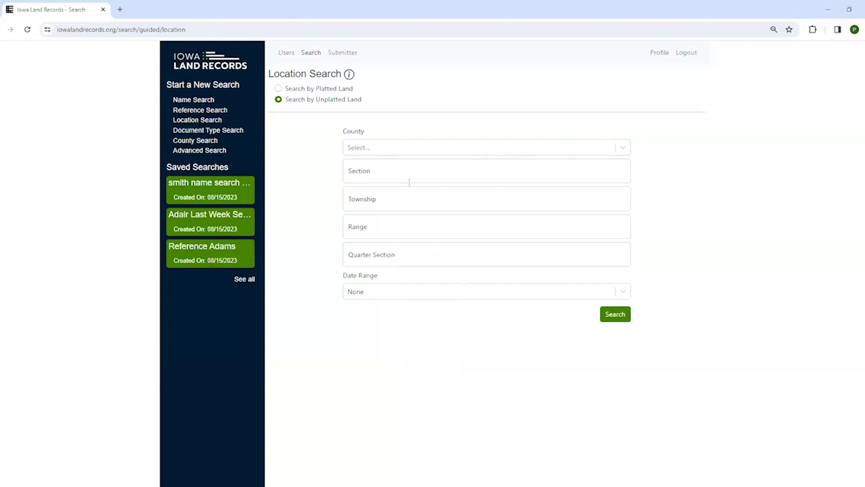
click(279, 89)
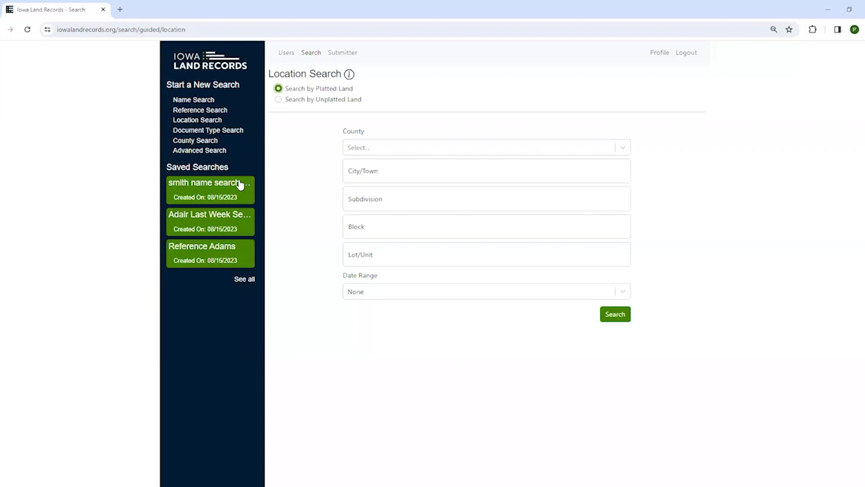
Start a person-name search with the person's last name and first name wildcard P*.
click(198, 103)
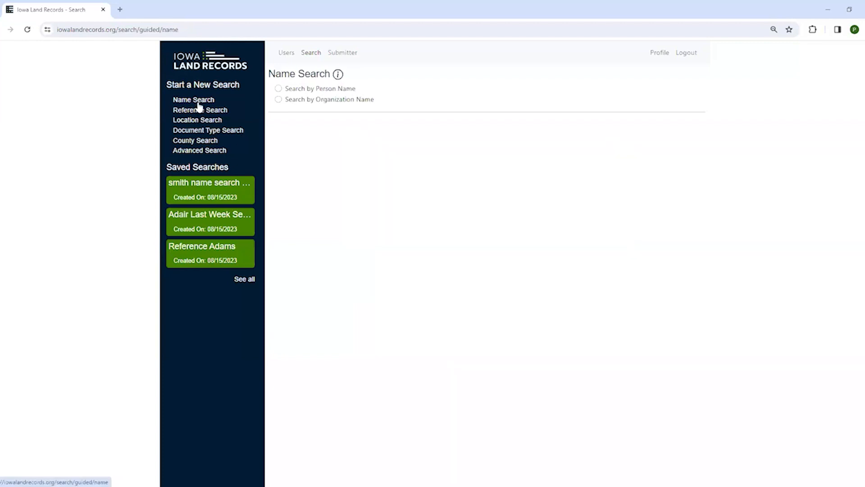
click(280, 89)
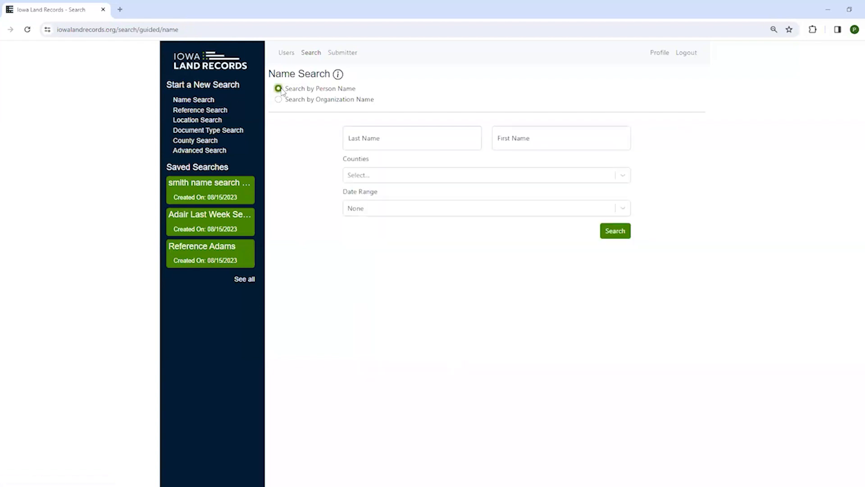
click(381, 140)
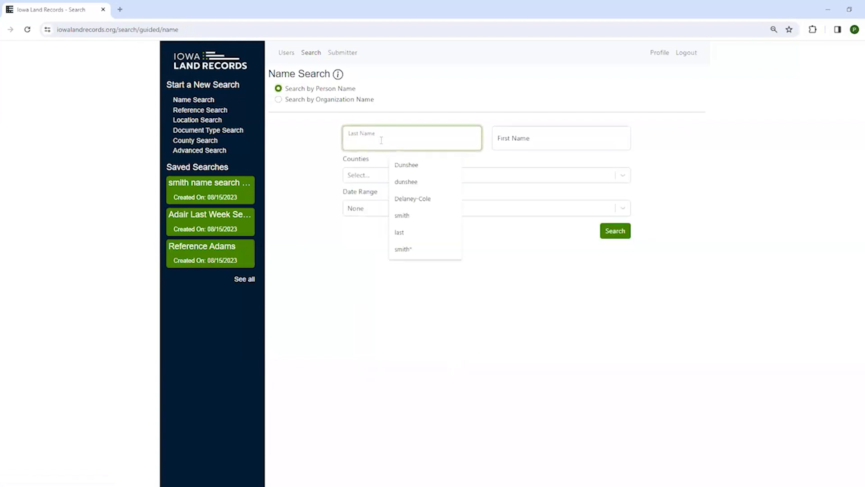
text(Dunshee)
key(Tab)
text(P)
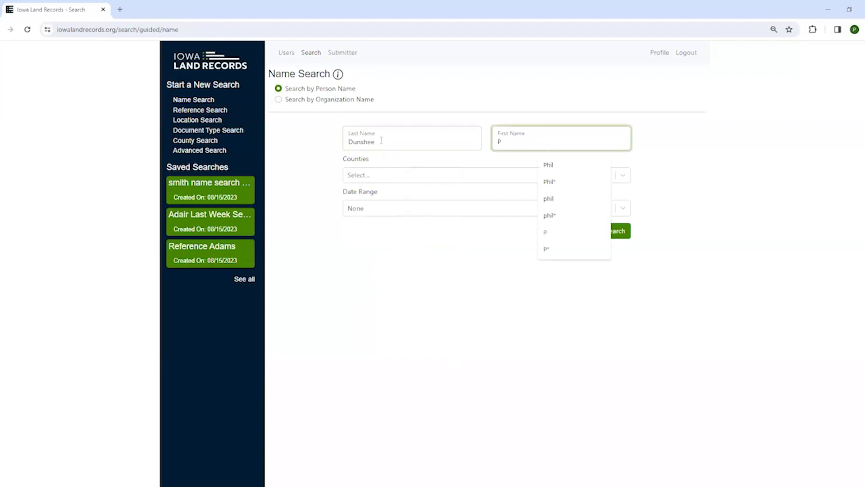
text(*)
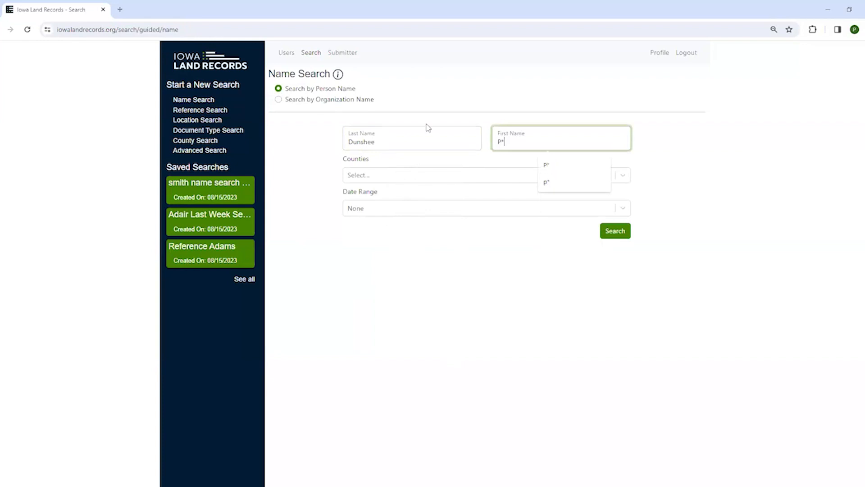
click(412, 214)
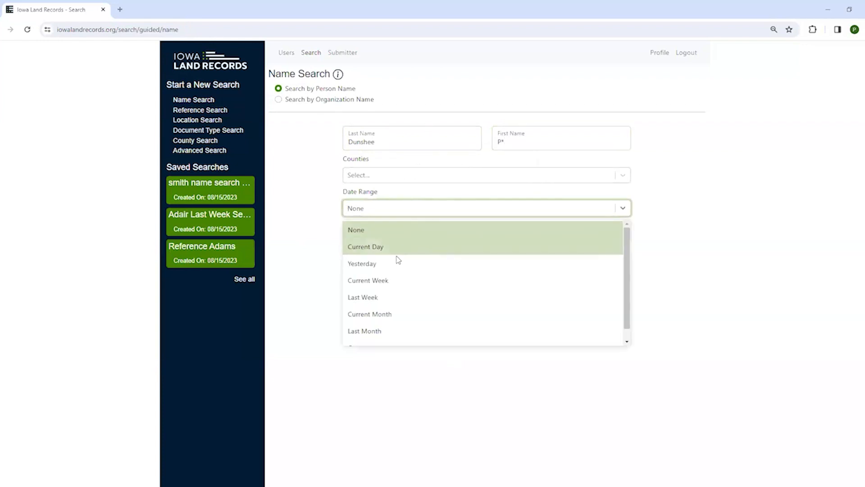
Add counties Adams, Audubon, Black Hawk, Bremer and Cass to the search.
click(385, 176)
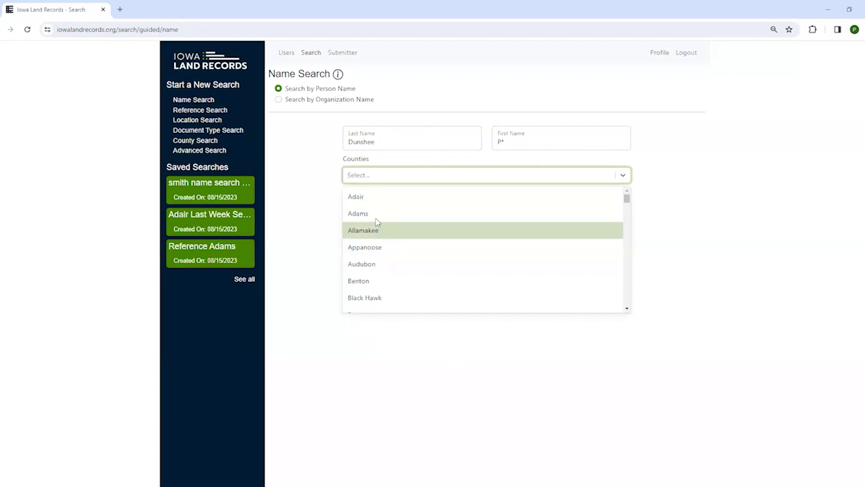
click(378, 215)
click(407, 180)
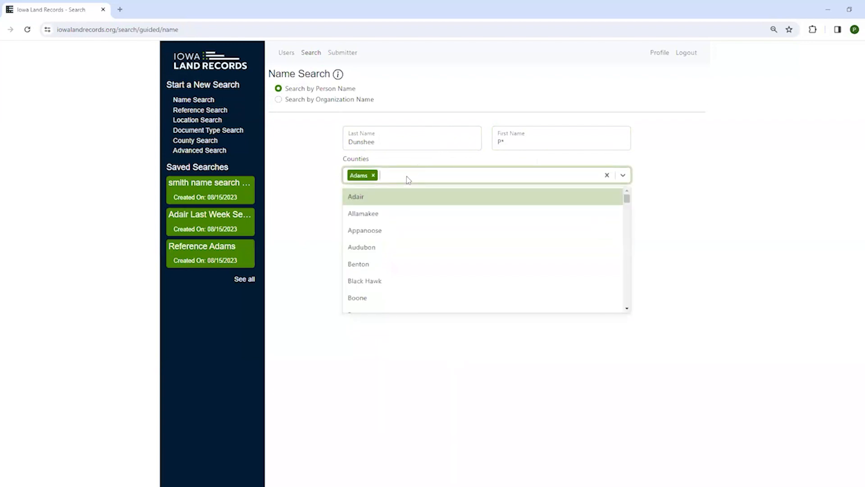
click(389, 250)
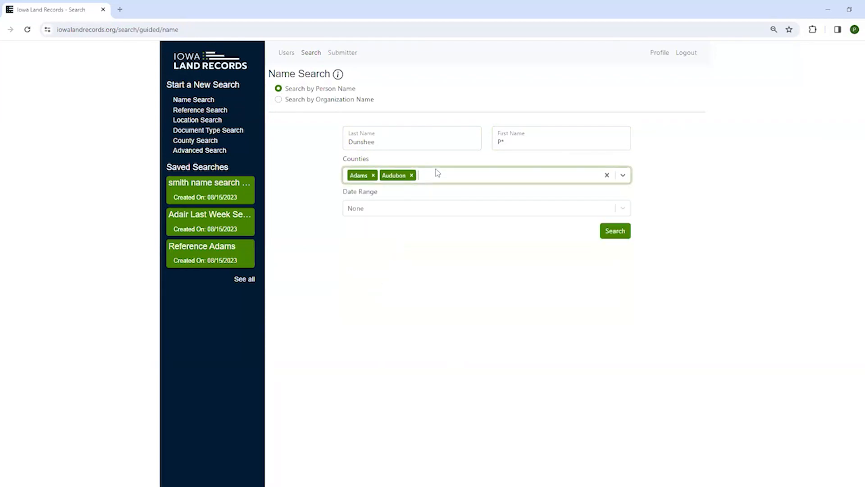
click(436, 174)
click(403, 261)
click(476, 174)
click(423, 280)
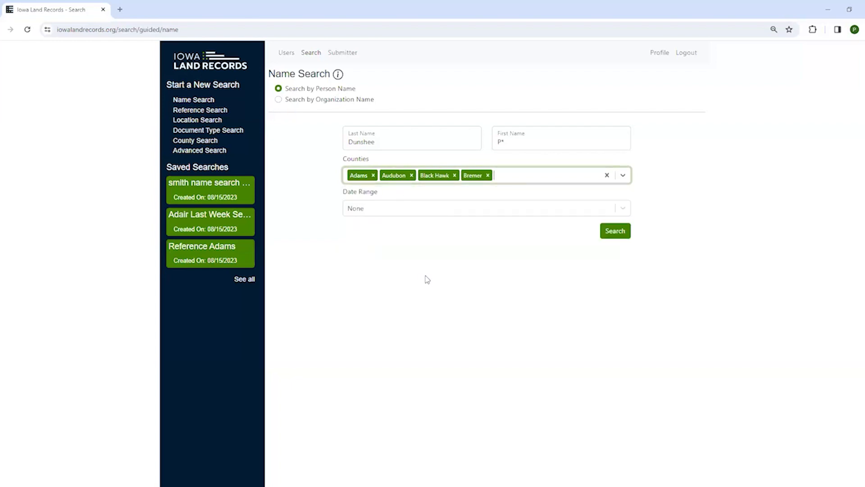
click(529, 175)
scroll(450, 297, down, 2)
click(428, 275)
click(544, 174)
click(475, 281)
click(553, 182)
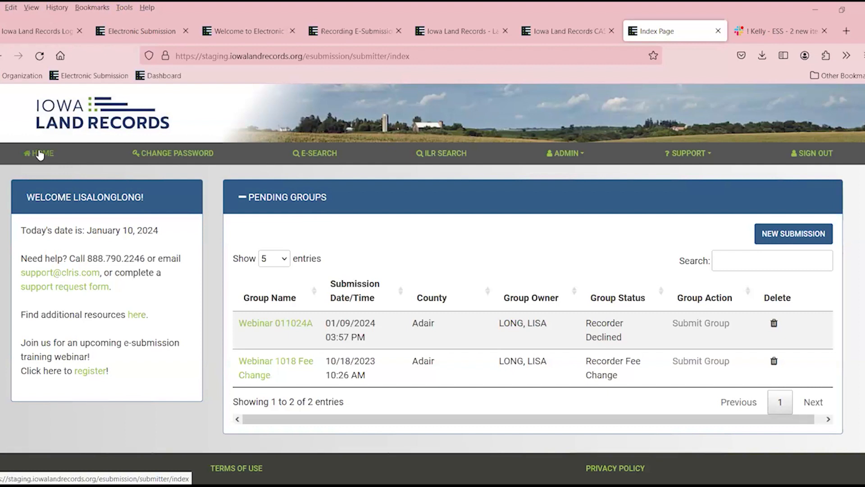
Open My Profile and look over the password change fields below.
click(165, 156)
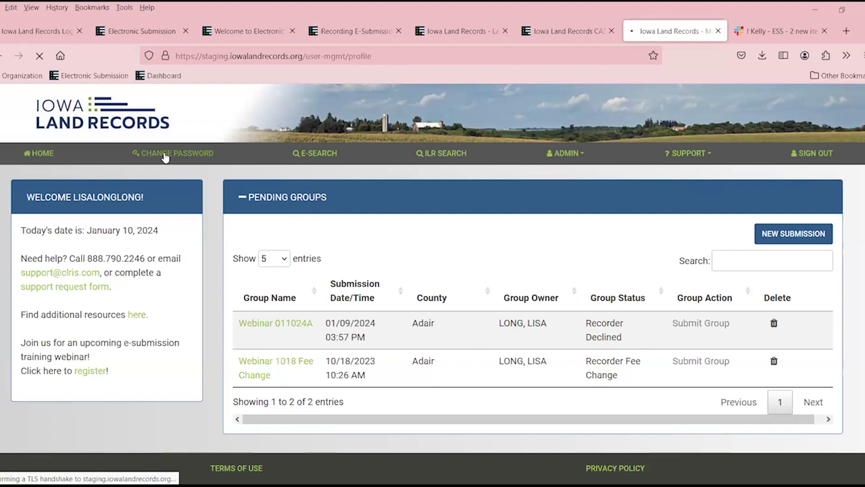
scroll(309, 283, down, 3)
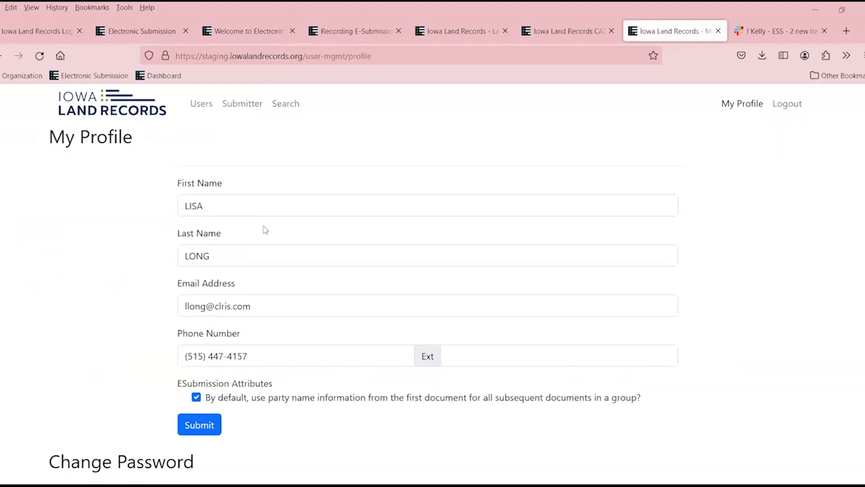
scroll(311, 287, down, 4)
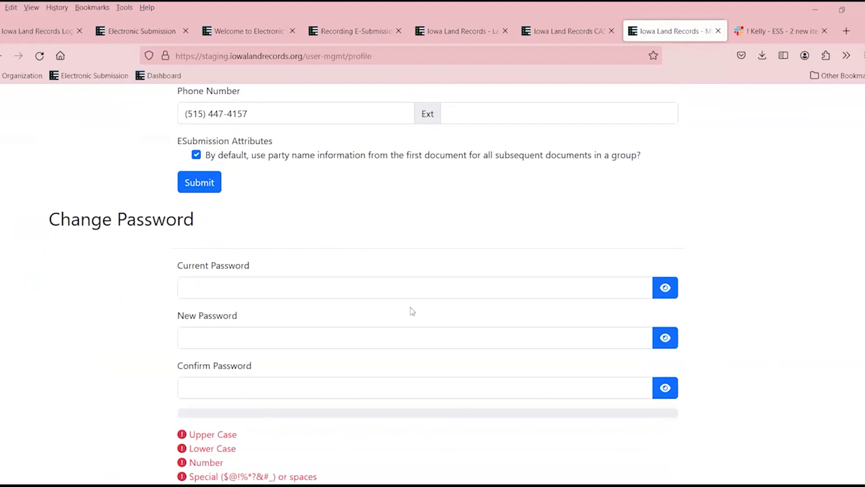
scroll(413, 311, up, 7)
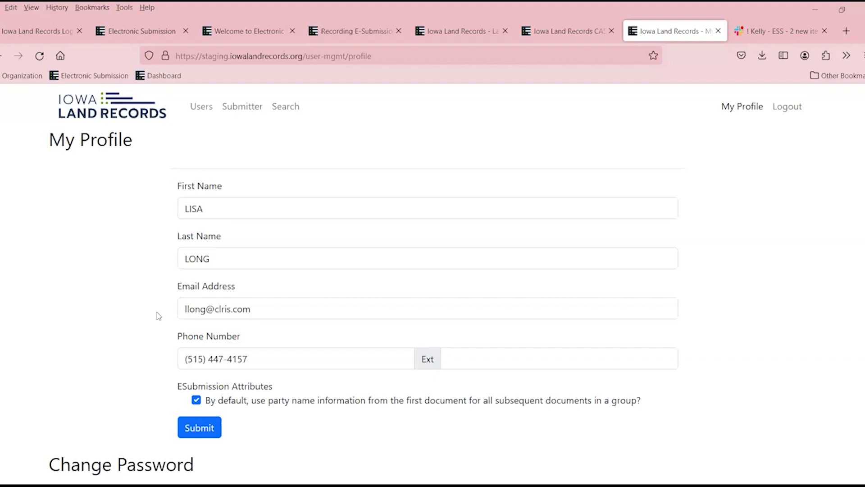
scroll(159, 315, down, 1)
scroll(158, 315, up, 1)
Go back to the pending-groups dashboard and show the ADMIN dropdown.
click(137, 117)
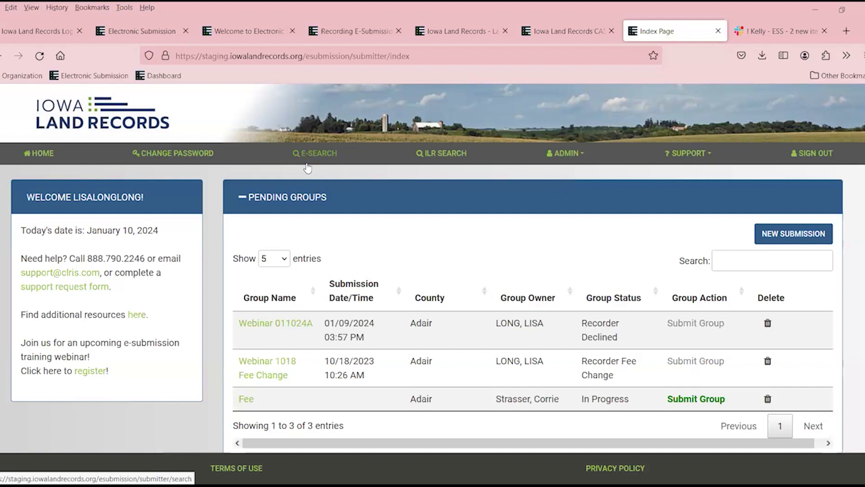
click(568, 155)
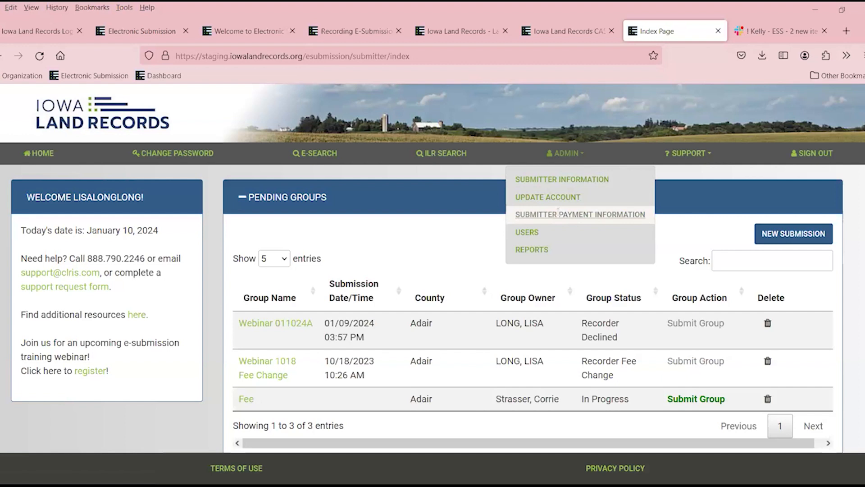
Browse the Users list, cancelling a delete so no user is removed.
click(536, 233)
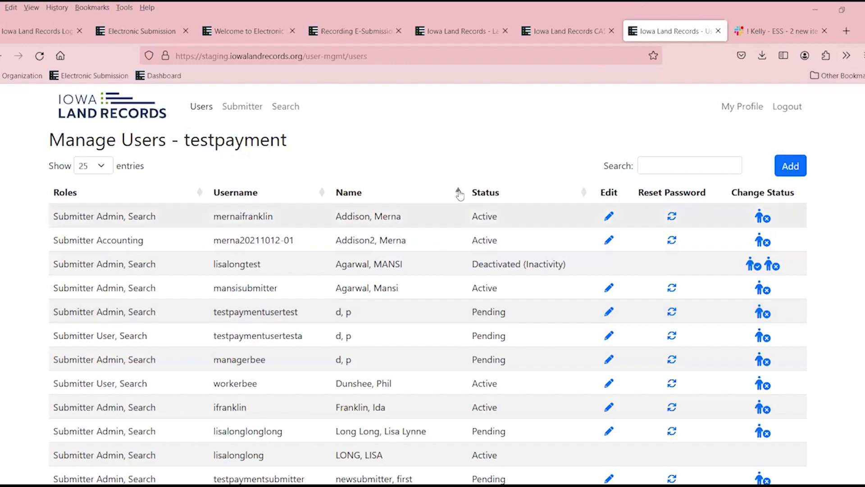
click(768, 219)
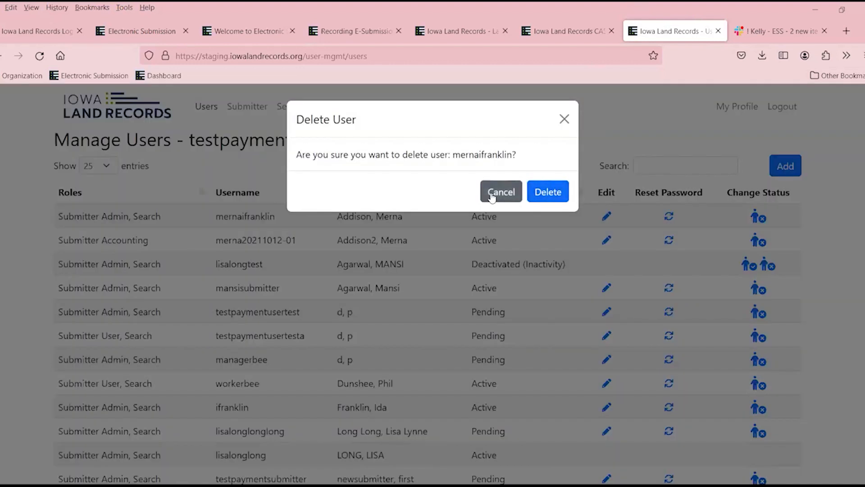
click(492, 194)
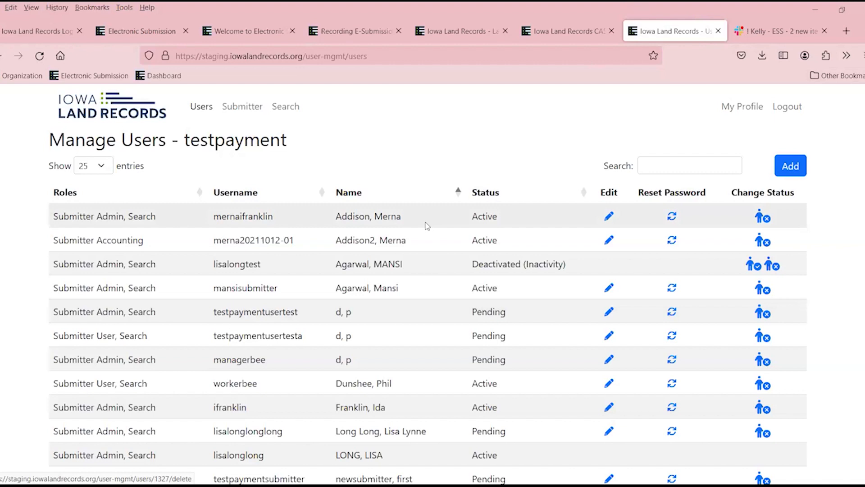
scroll(426, 225, down, 3)
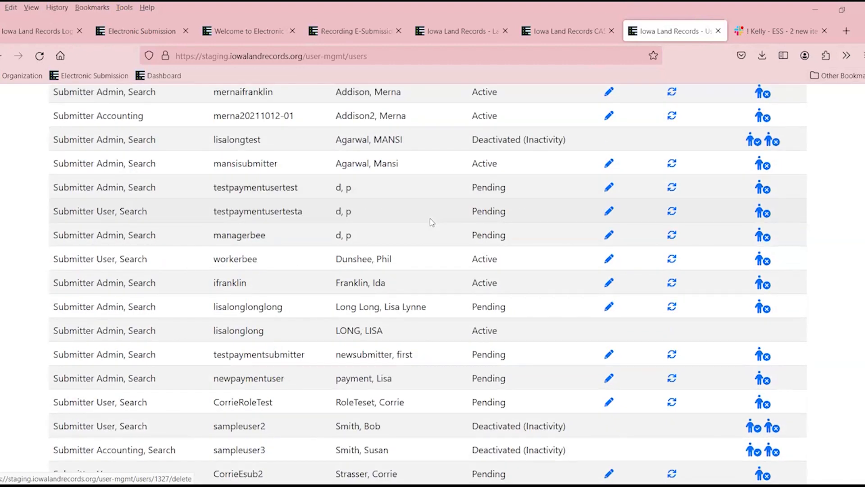
scroll(432, 223, down, 5)
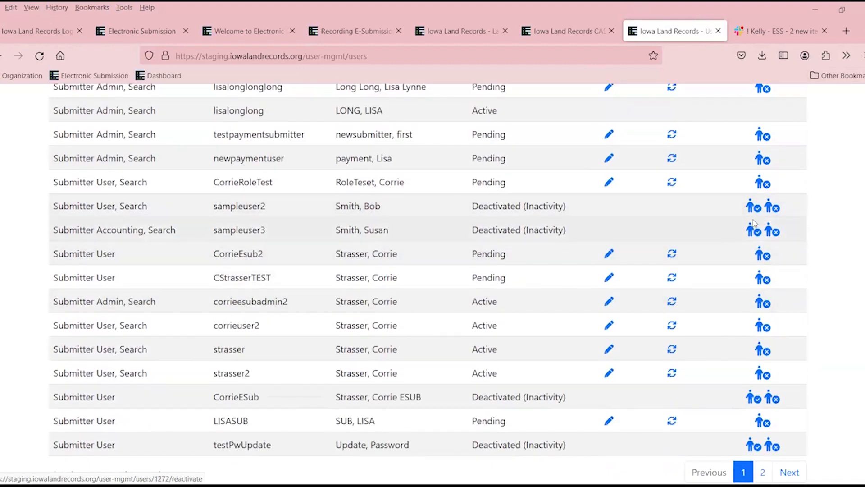
scroll(731, 226, up, 8)
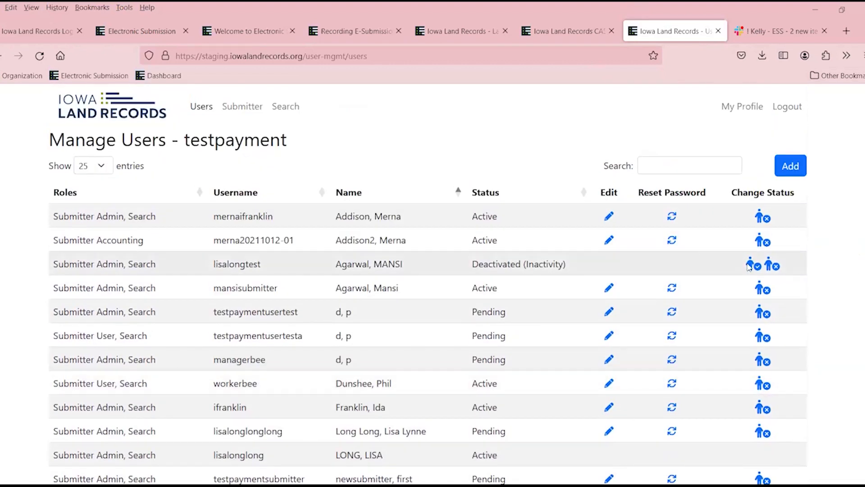
Open the Admin Reports page with Settlement and Group Delete reports.
click(128, 108)
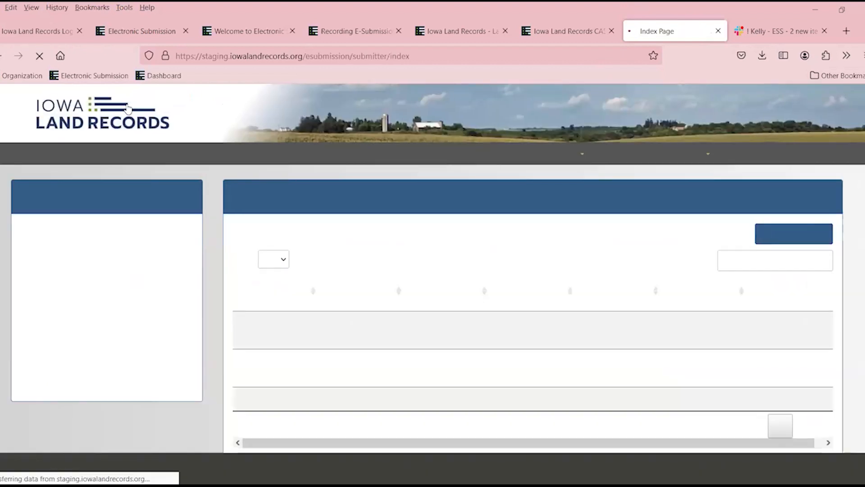
click(560, 156)
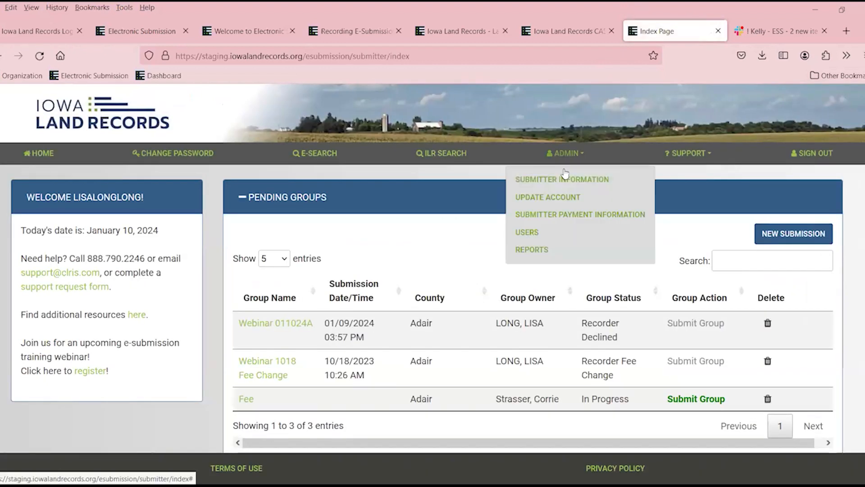
click(531, 250)
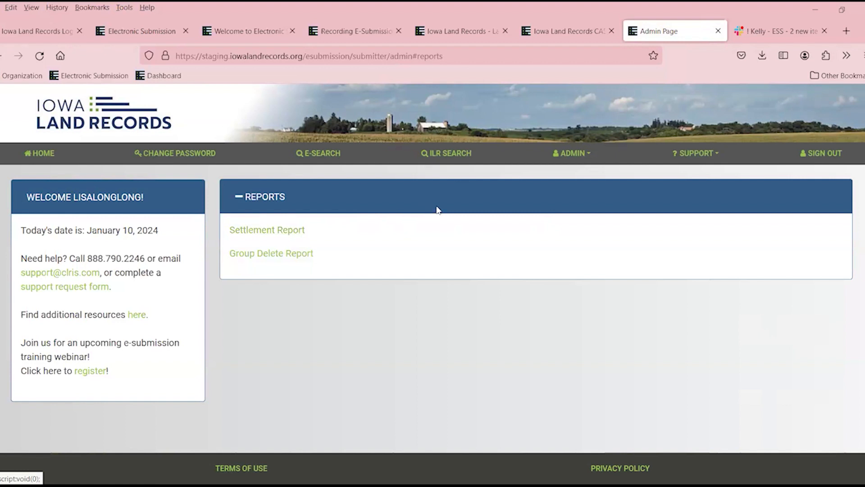
Show the SUPPORT menu options.
click(683, 157)
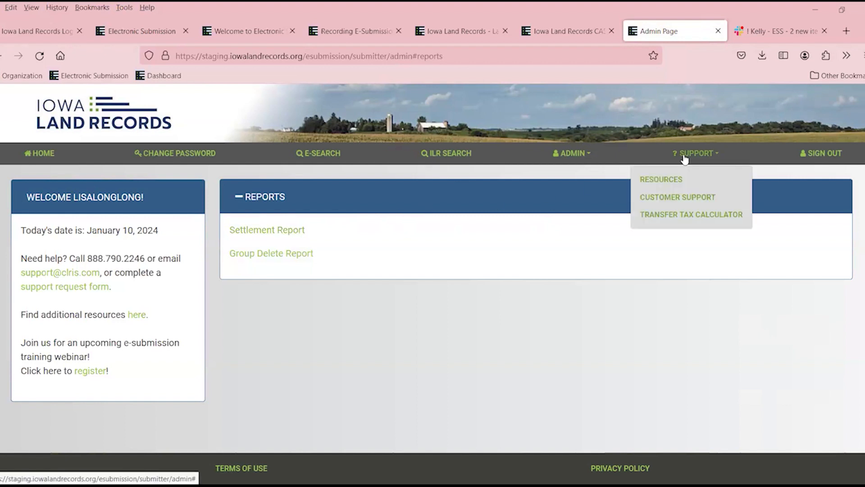
Browse the Resources page's training videos and FAQ, then return to the site home page.
click(673, 180)
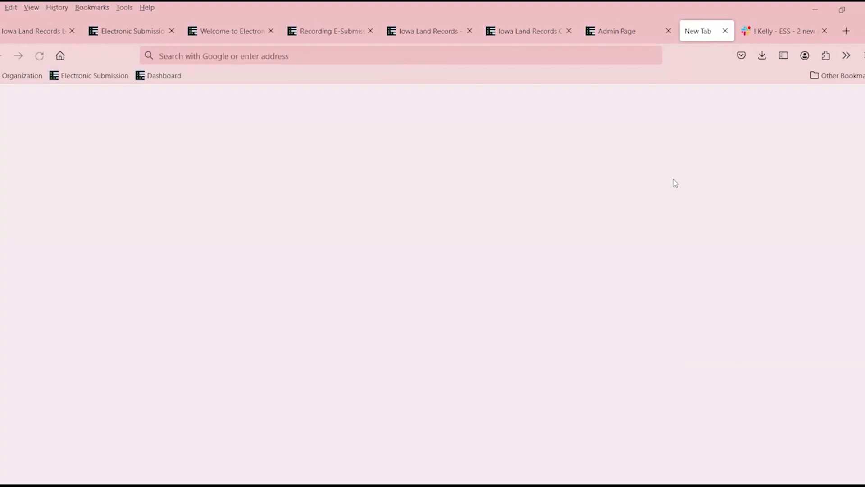
scroll(482, 244, down, 3)
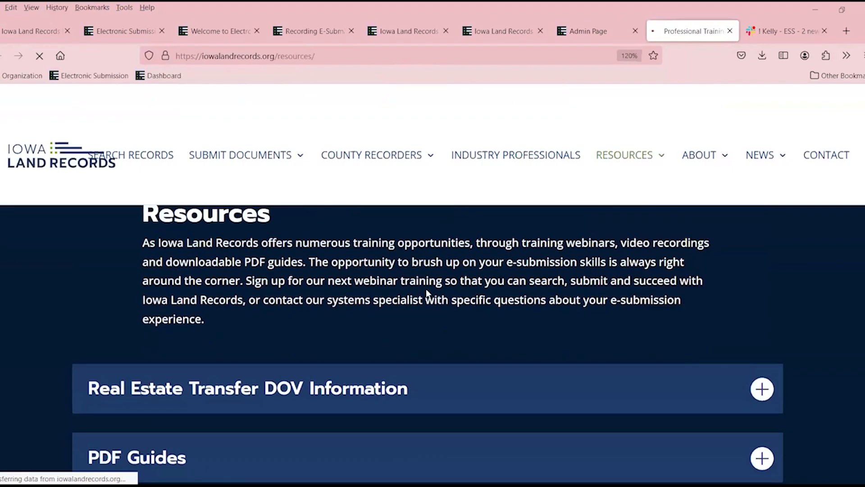
scroll(428, 271, down, 3)
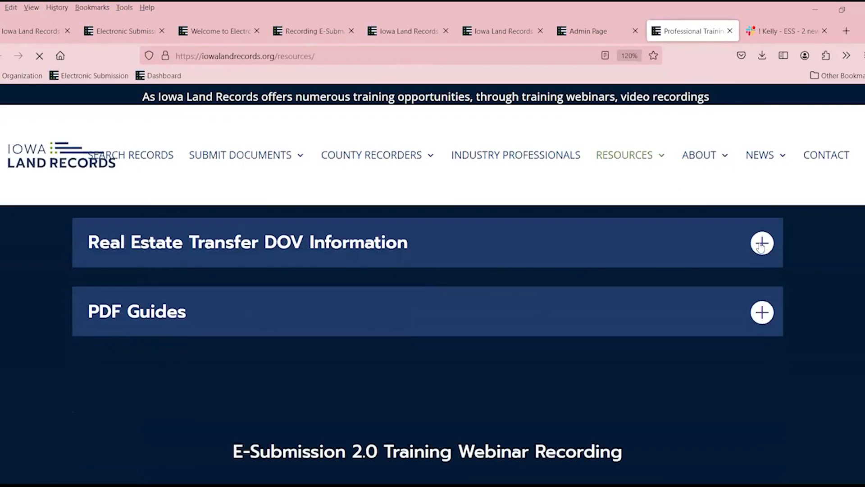
scroll(642, 313, down, 5)
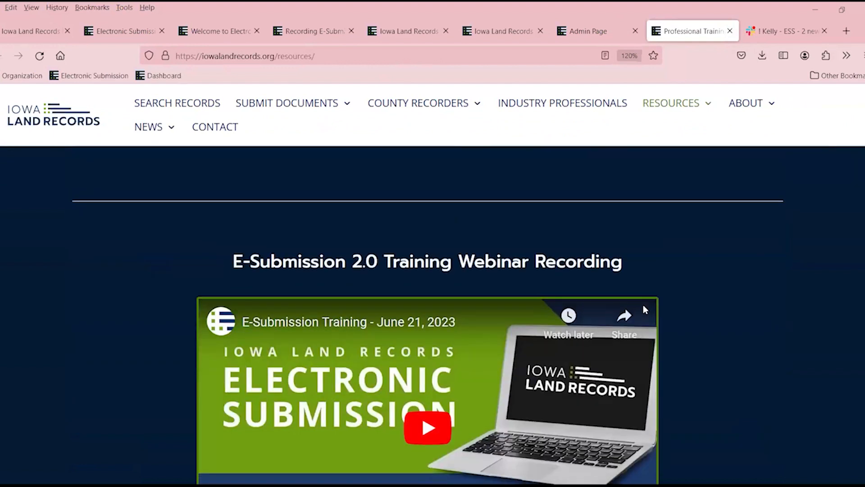
scroll(642, 303, down, 6)
scroll(645, 296, down, 4)
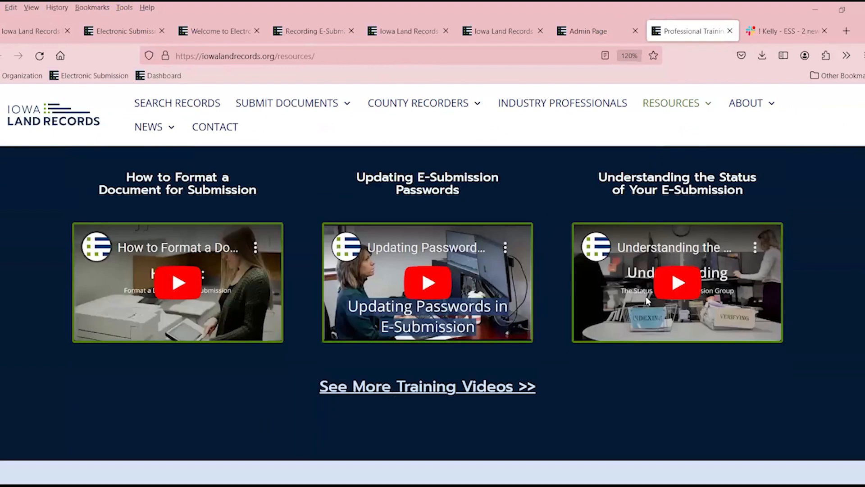
scroll(645, 296, down, 3)
mouse_move(705, 125)
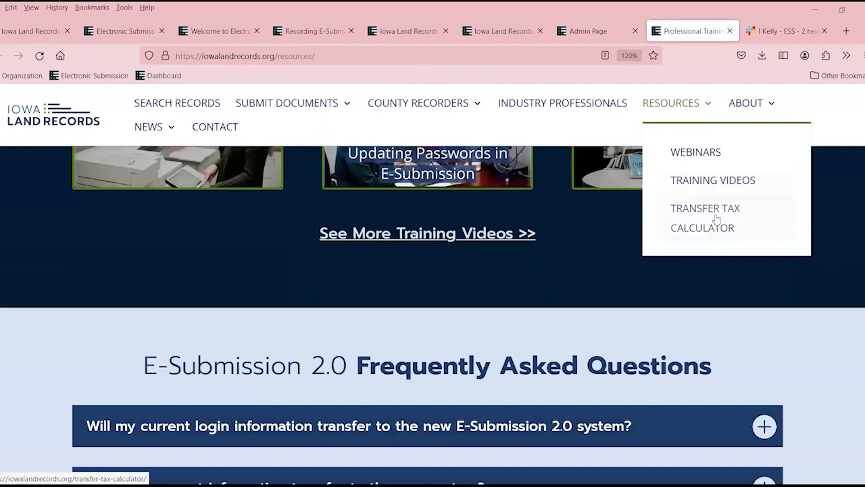
mouse_move(755, 109)
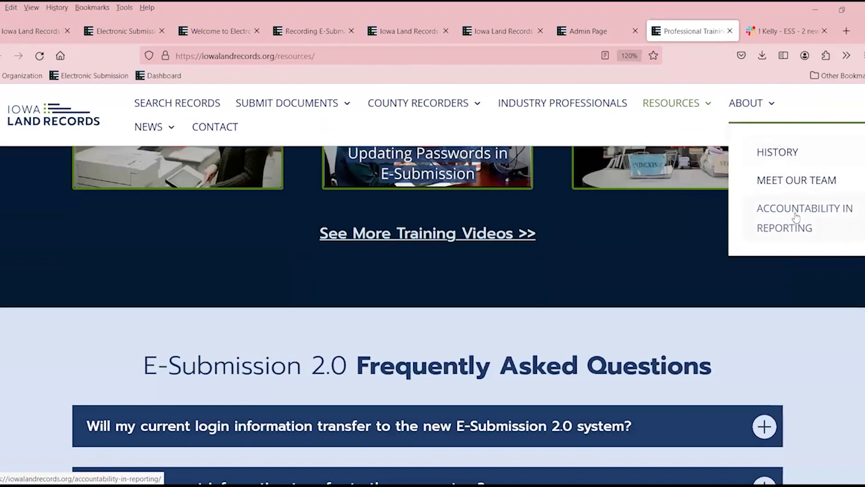
scroll(791, 219, up, 5)
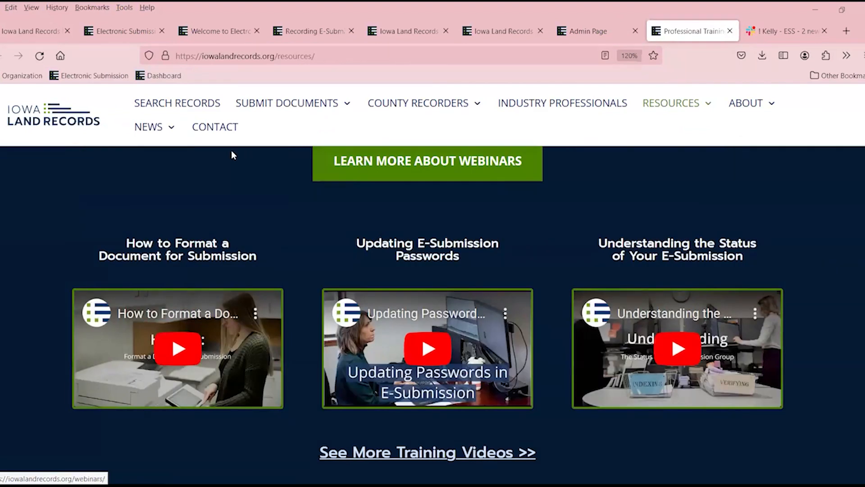
click(75, 125)
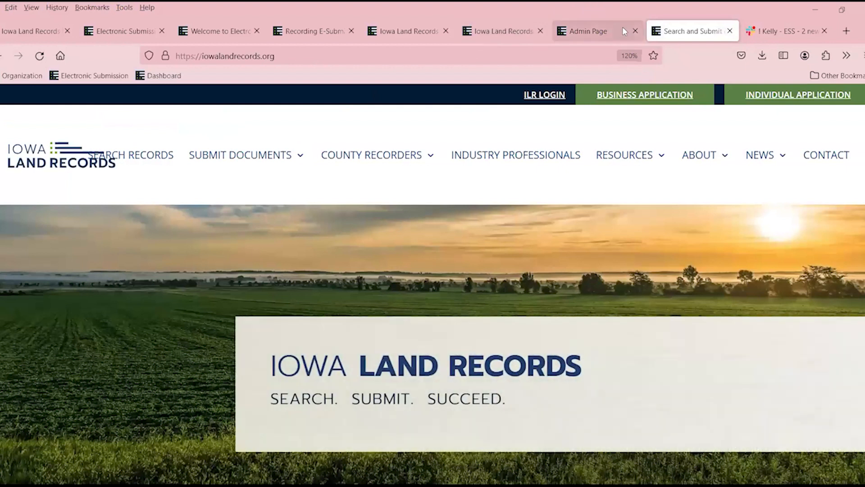
Return to the Admin Page tab and its e-submission home listing pending groups.
click(605, 39)
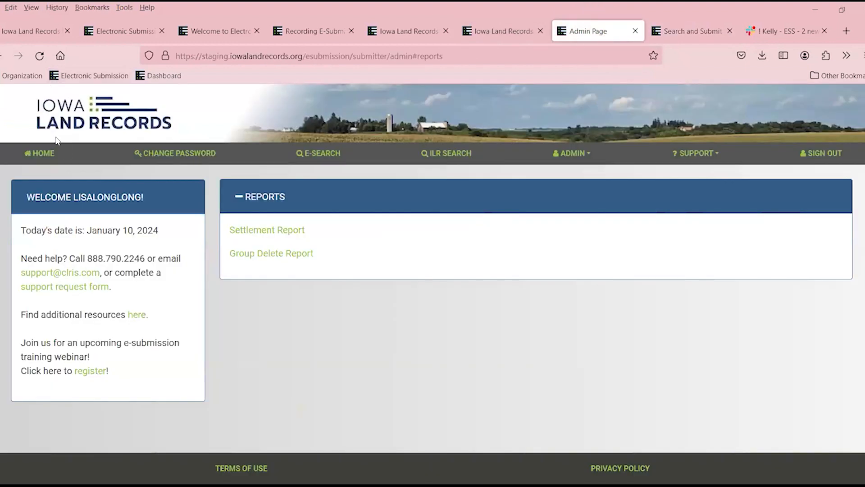
click(50, 155)
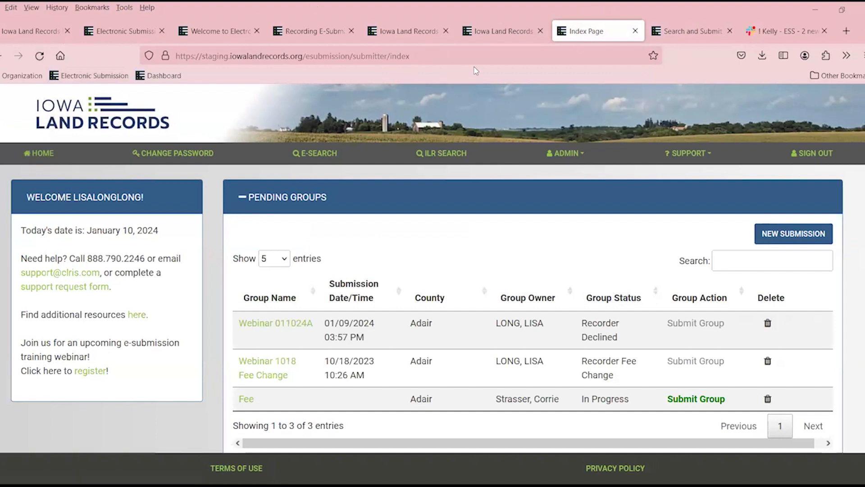
Save a new Adair county submission group named WEBINAR 011024a.
click(774, 236)
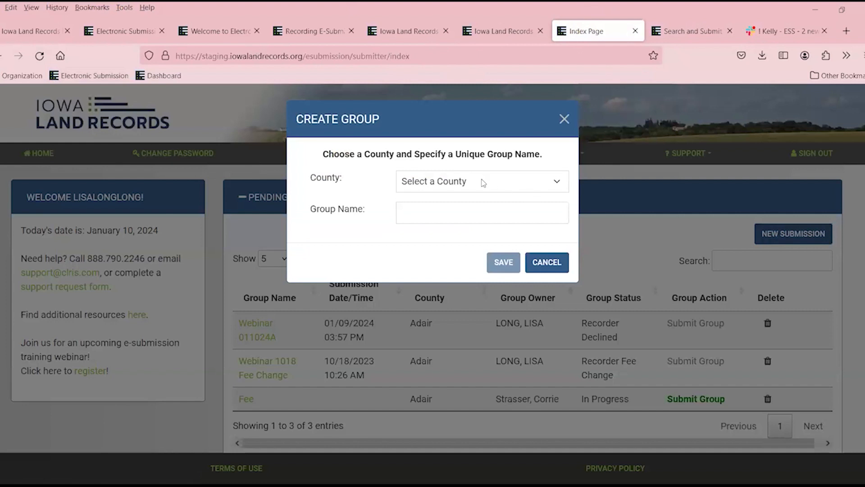
click(478, 180)
click(419, 220)
click(427, 207)
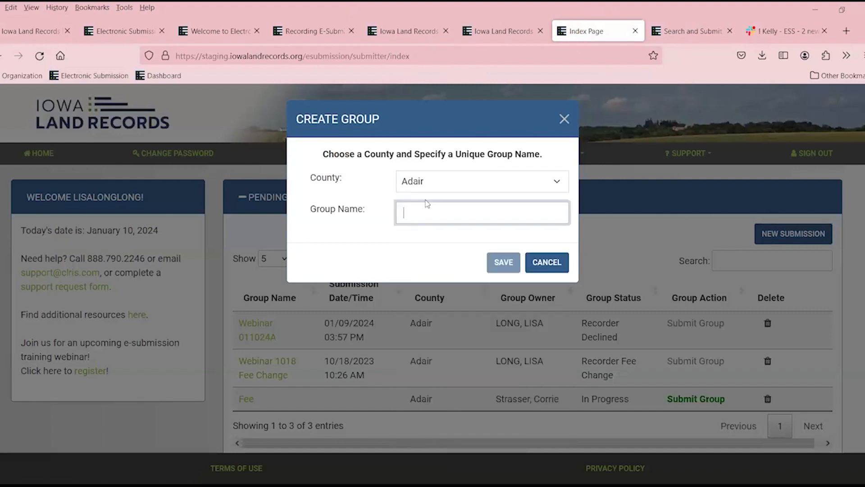
text(WEBOM)
key(BackSpace)
key(BackSpace)
text(INAR)
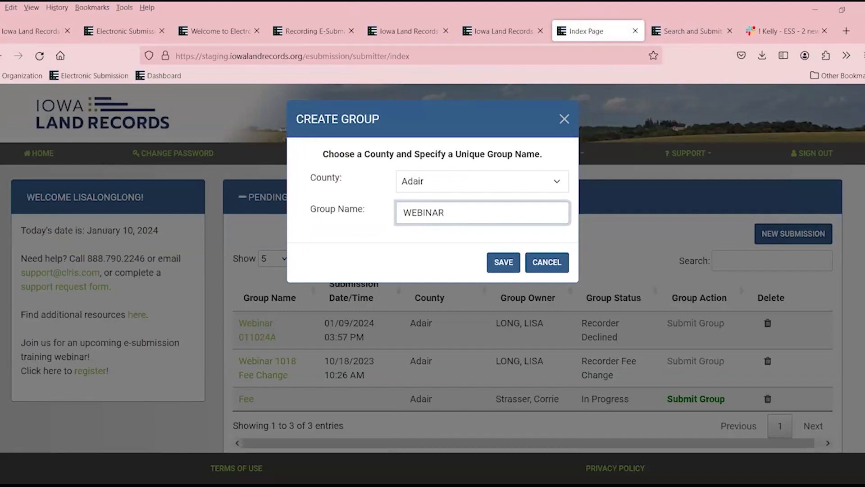
text( 011024#)
key(BackSpace)
click(503, 262)
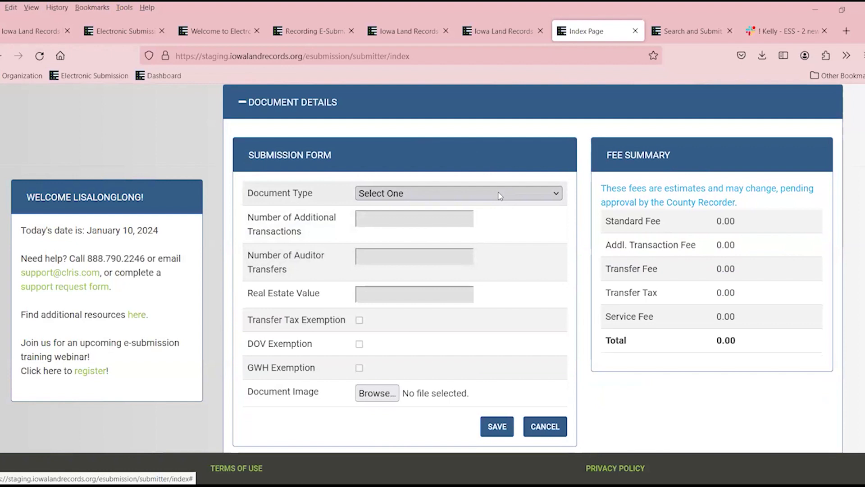
Set the document type to Warranty Deed, leaving auditor transfers unchanged.
scroll(499, 196, up, 3)
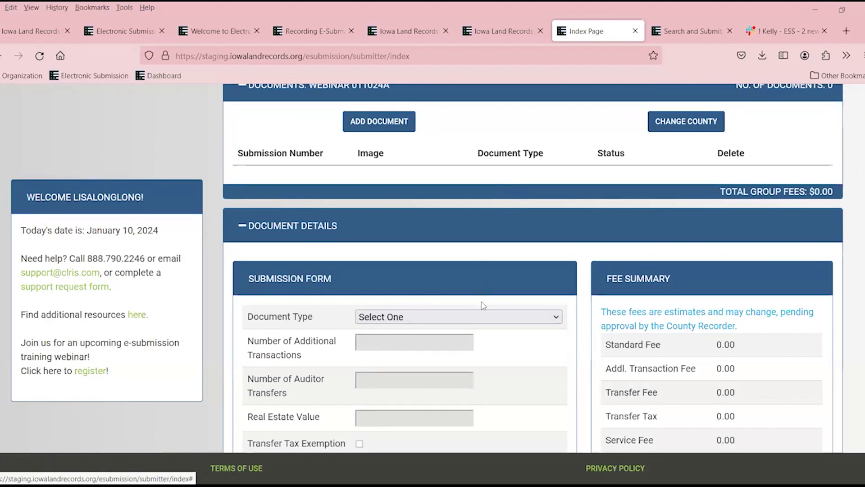
click(461, 315)
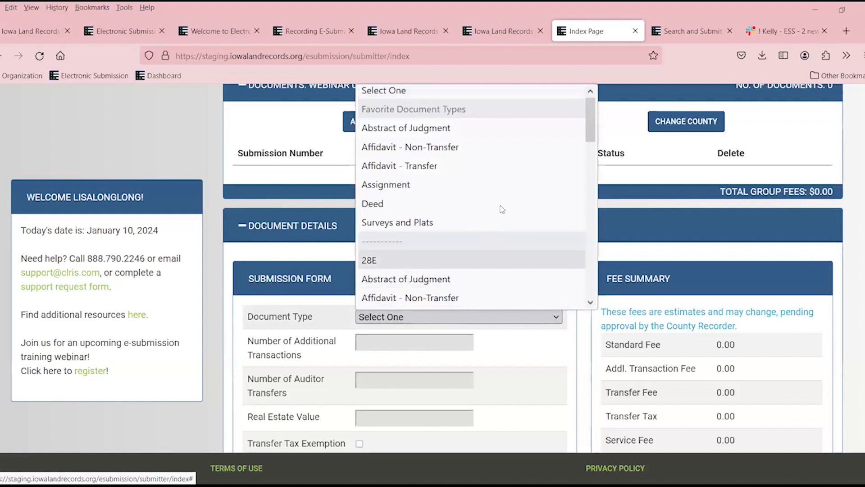
scroll(505, 210, down, 10)
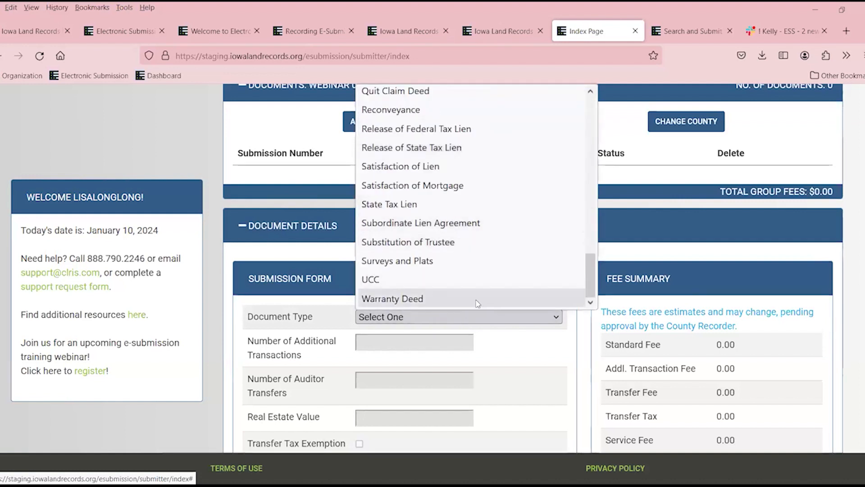
click(469, 300)
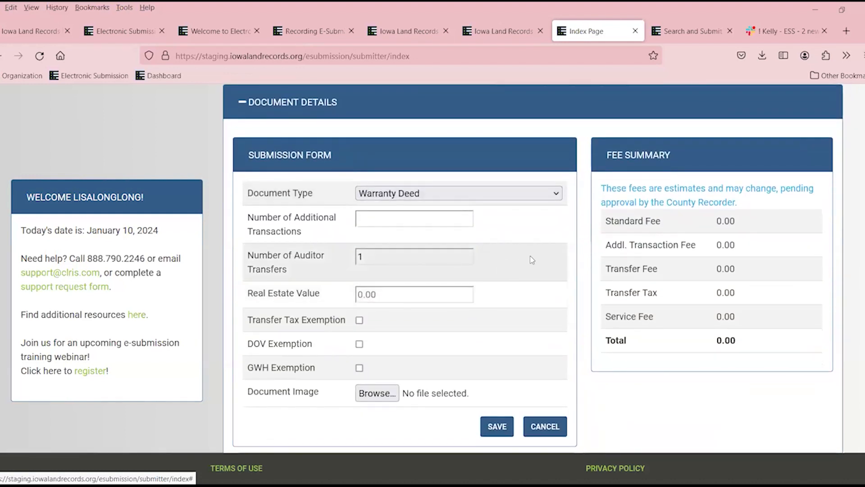
click(377, 257)
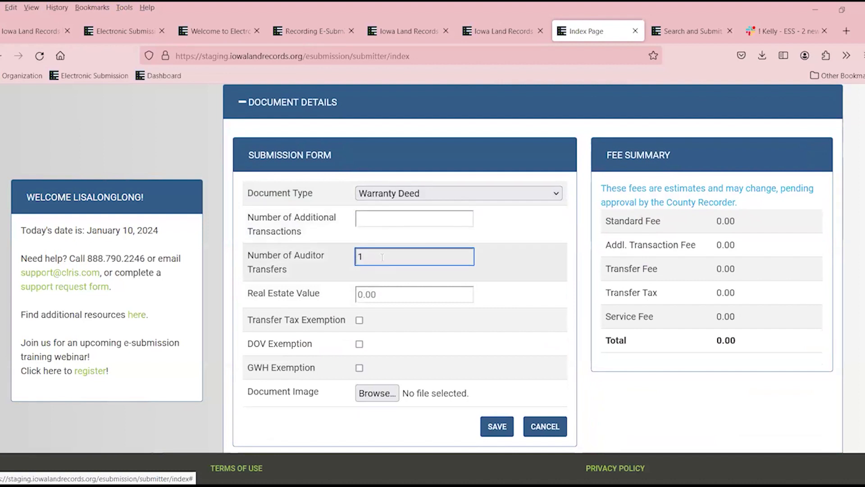
text(78)
key(BackSpace)
key(BackSpace)
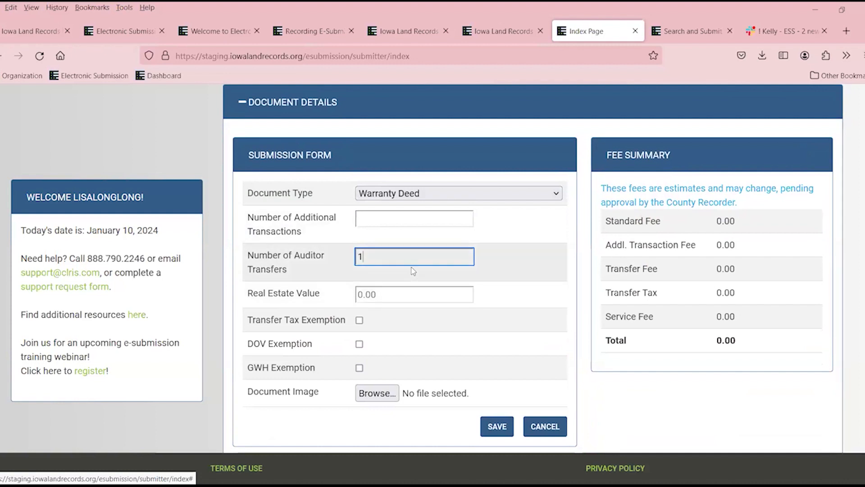
Enter real estate value 75,000.00, attach the Carroll, dark image, and save the document.
click(401, 289)
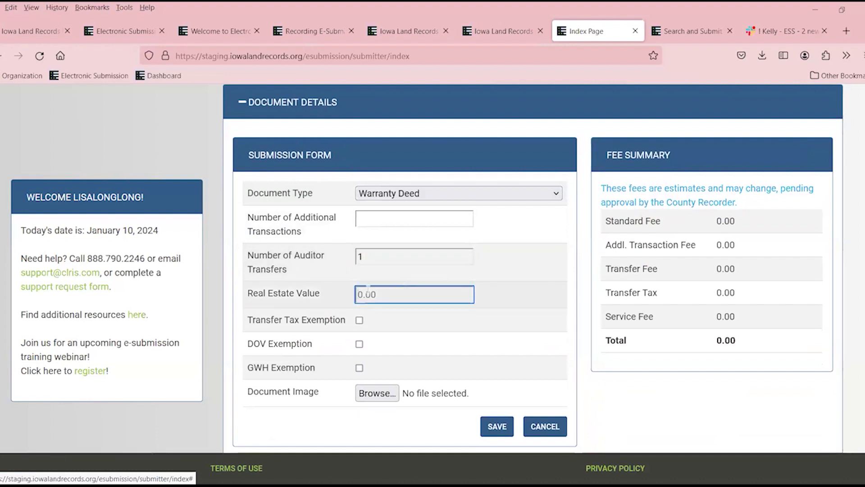
text(0.7500000)
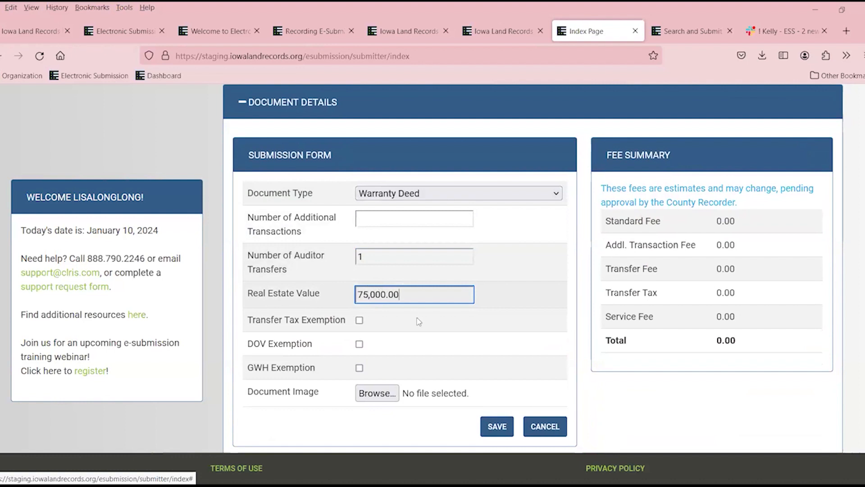
click(381, 401)
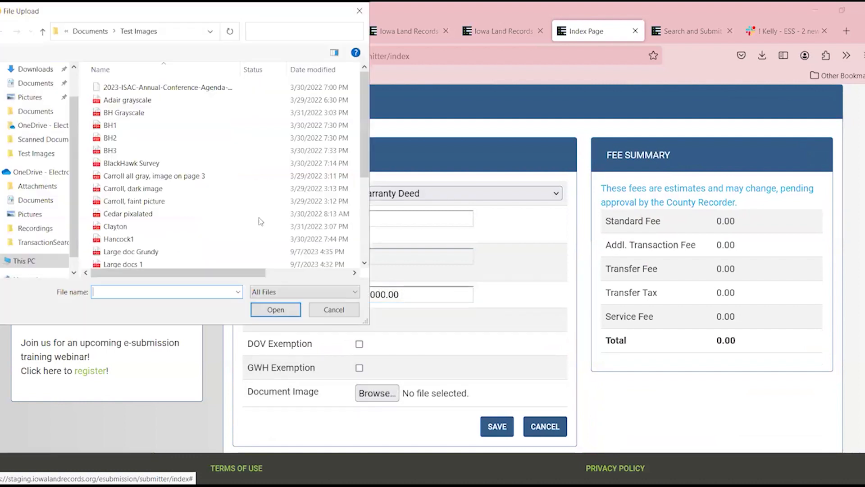
click(136, 188)
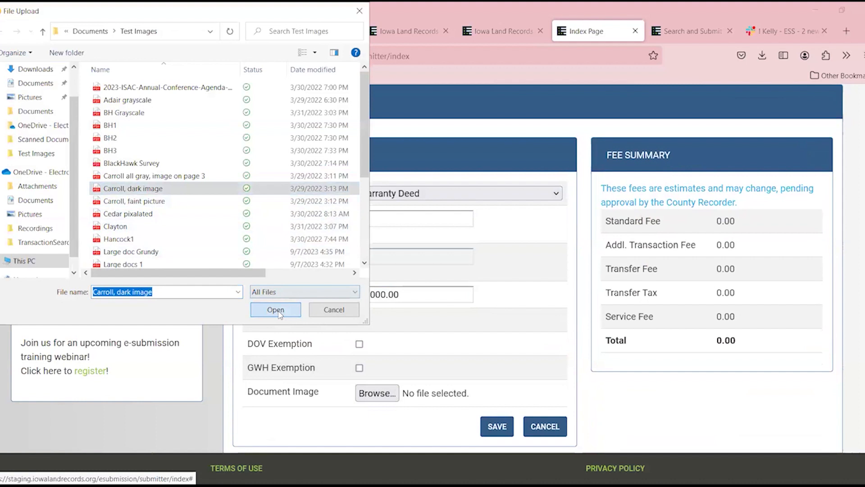
click(276, 309)
click(498, 426)
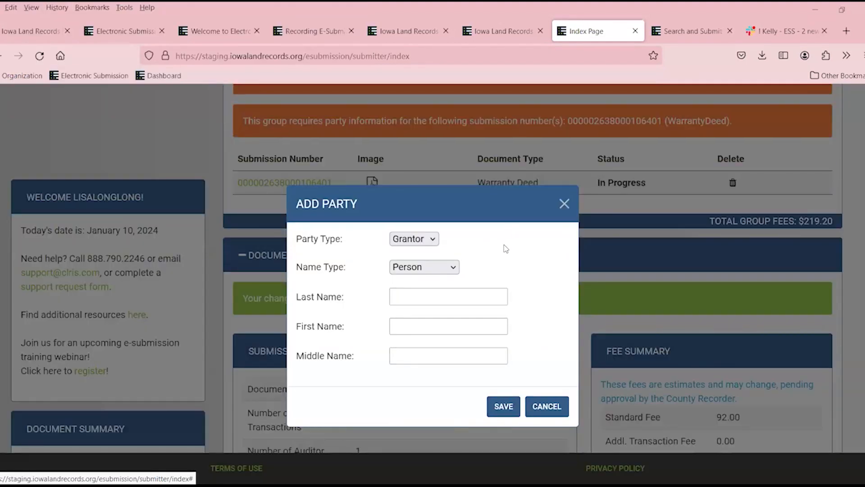
Save a Grantee party of name type Person, filling in the party's last and first name.
click(435, 240)
click(422, 278)
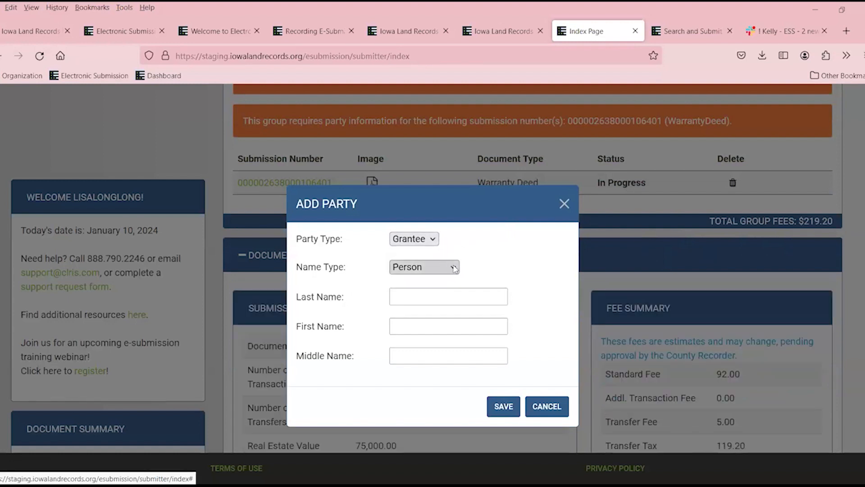
click(454, 268)
click(424, 283)
click(411, 301)
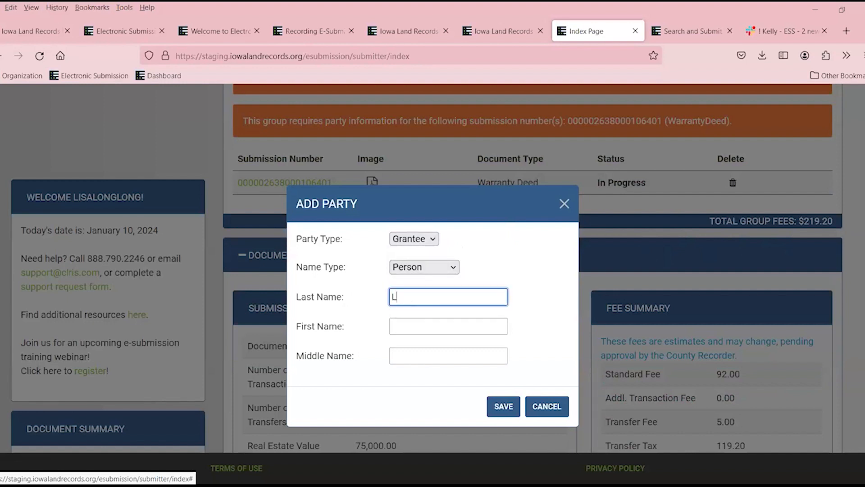
key(Tab)
click(503, 407)
scroll(632, 262, down, 3)
scroll(633, 272, up, 7)
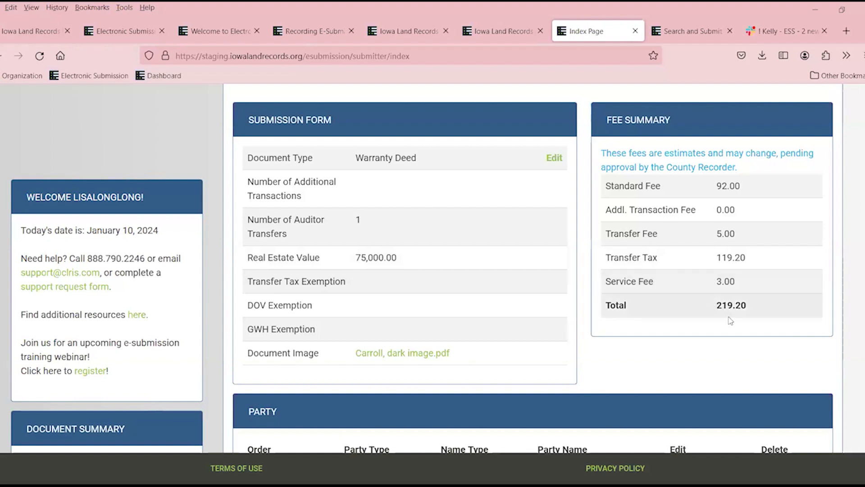
Complete the grantee party's first name in Edit Party and save the change.
scroll(806, 238, up, 2)
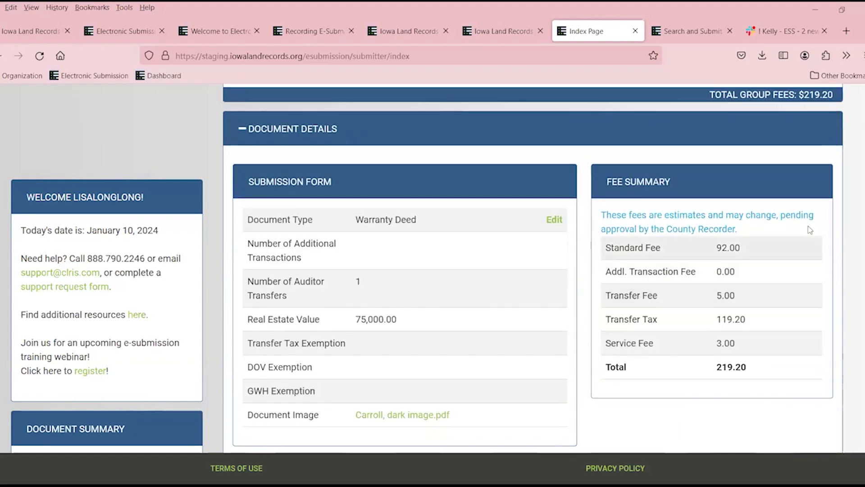
scroll(813, 112, up, 2)
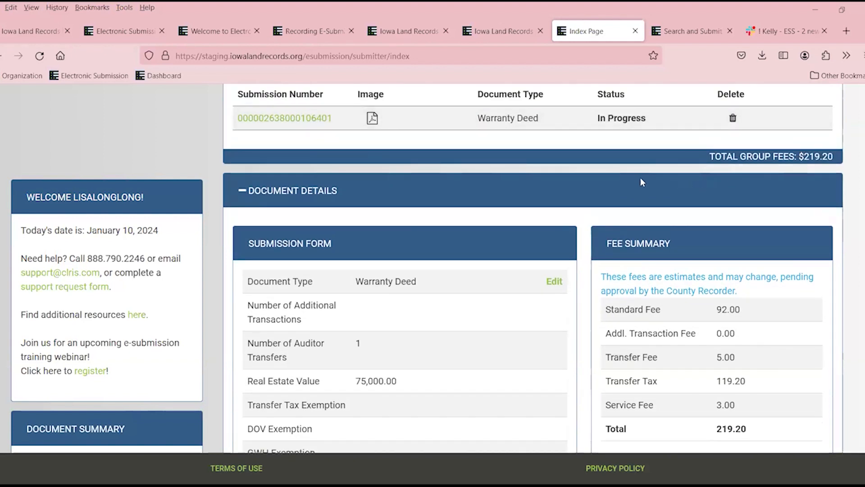
scroll(612, 189, down, 6)
scroll(547, 212, down, 2)
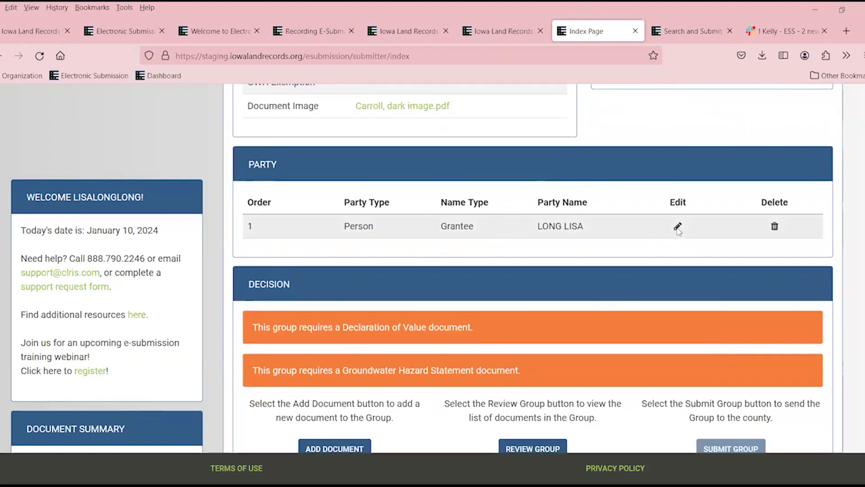
click(678, 227)
click(429, 324)
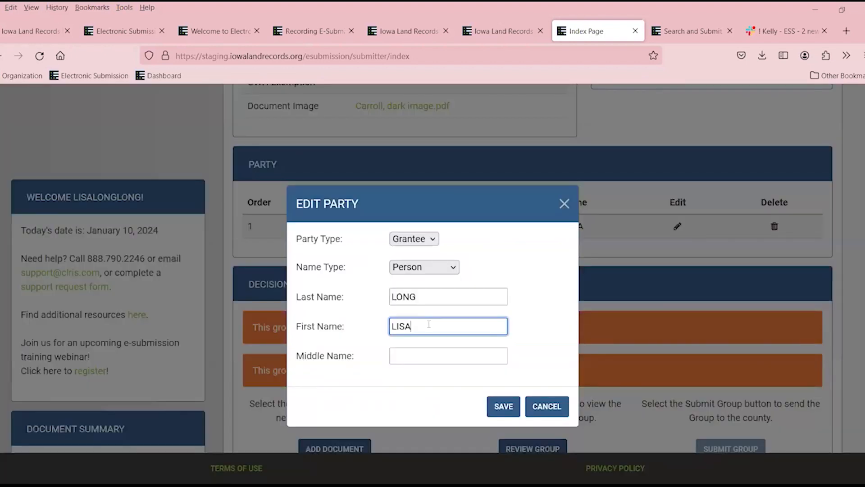
key(BackSpace)
key(BackSpace)
key(BackSpace)
key(BackSpace)
text(AMY)
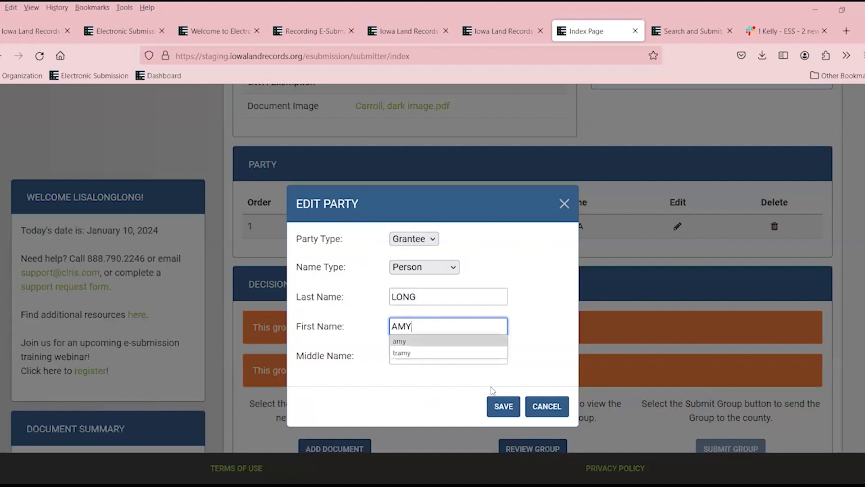
click(504, 407)
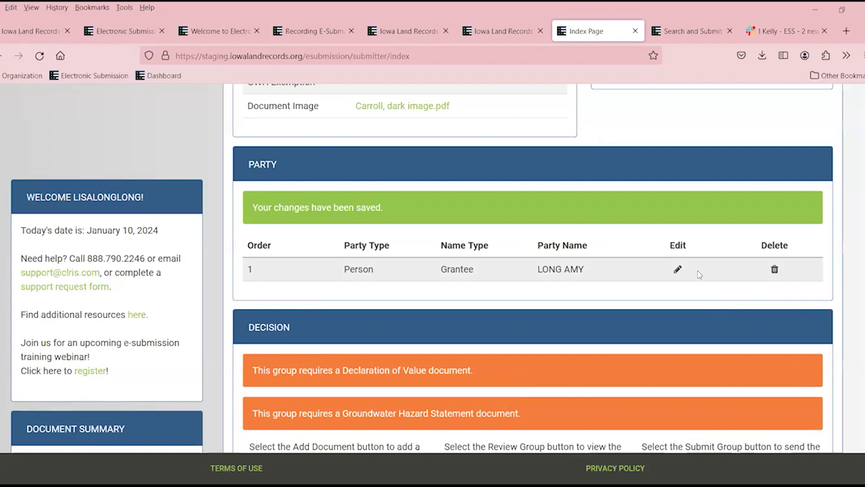
scroll(697, 271, down, 4)
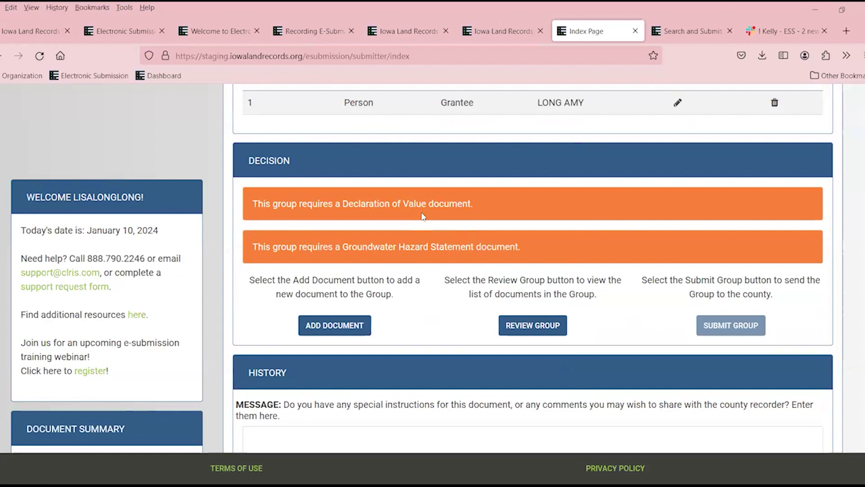
Add a Declaration Of Value document to the group with BH3.pdf as its image.
click(345, 330)
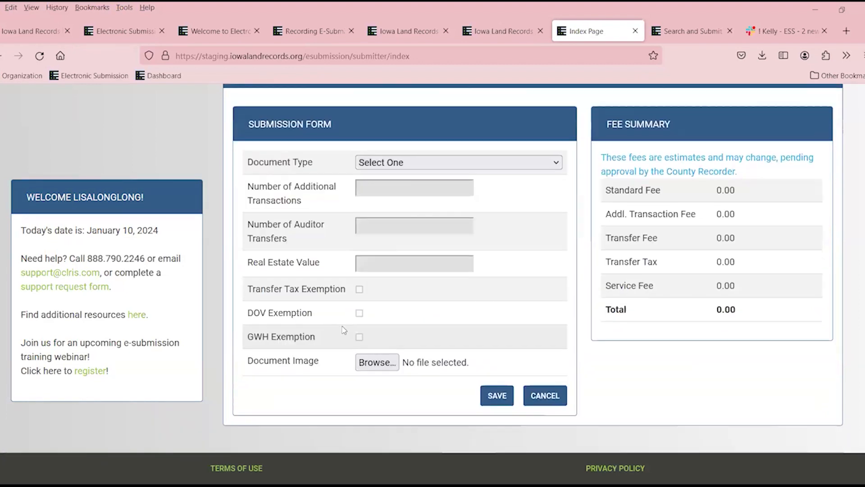
click(397, 197)
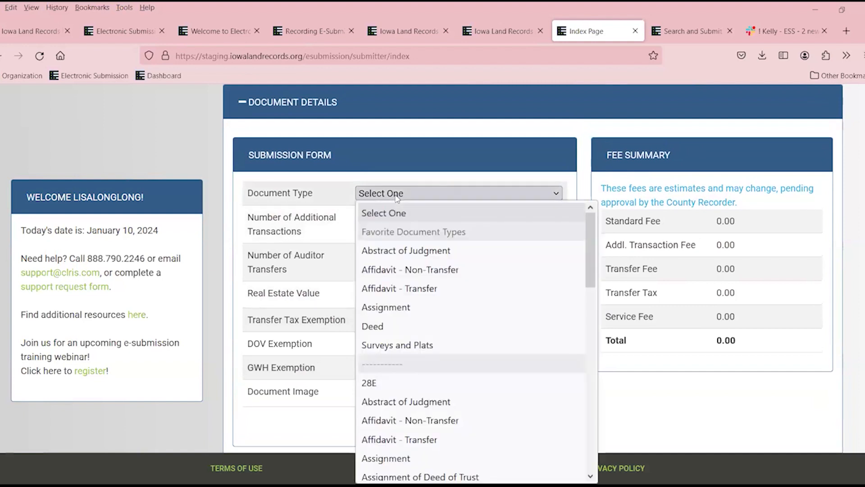
scroll(437, 351, down, 4)
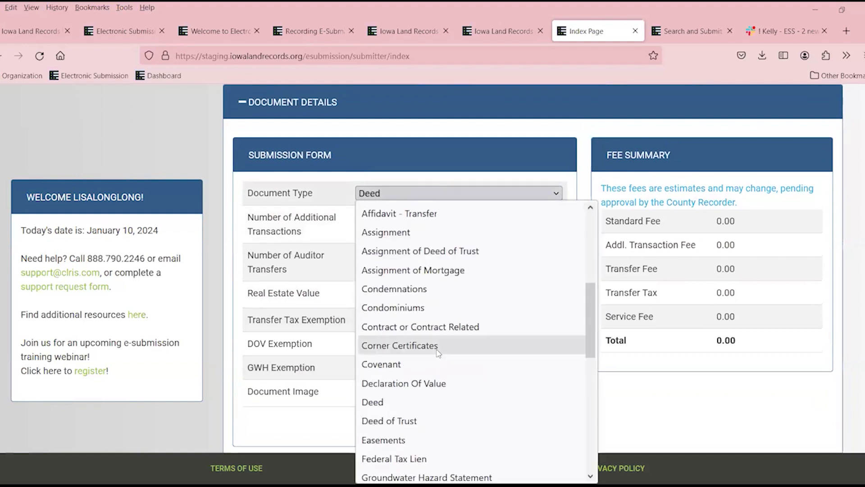
click(430, 384)
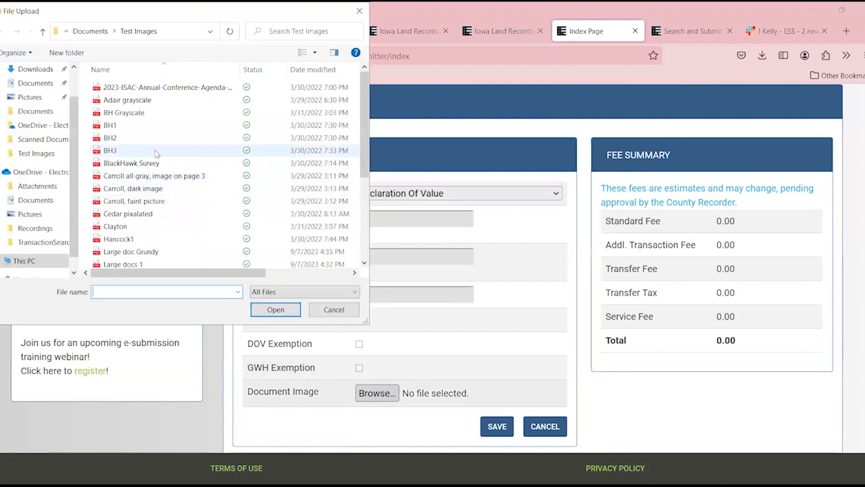
click(135, 151)
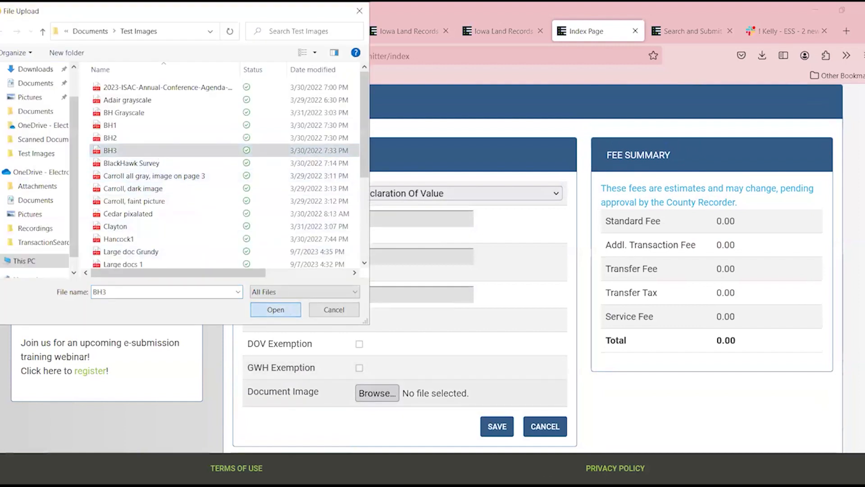
click(276, 309)
click(498, 427)
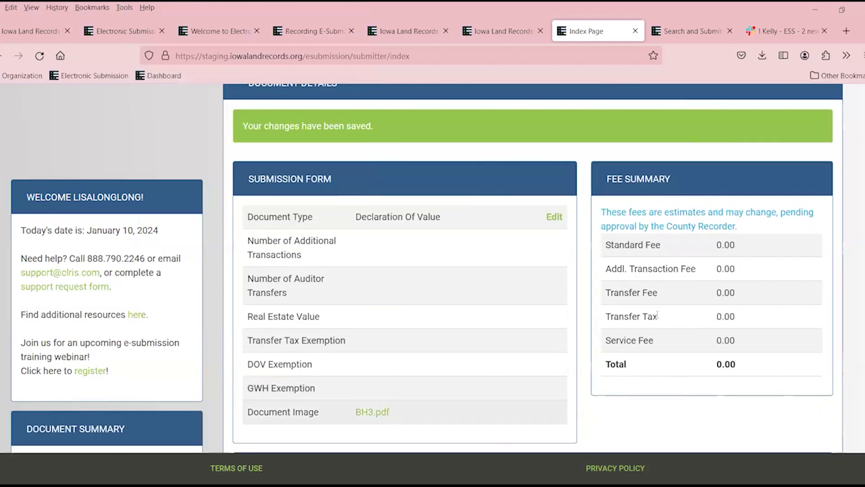
scroll(723, 349, down, 3)
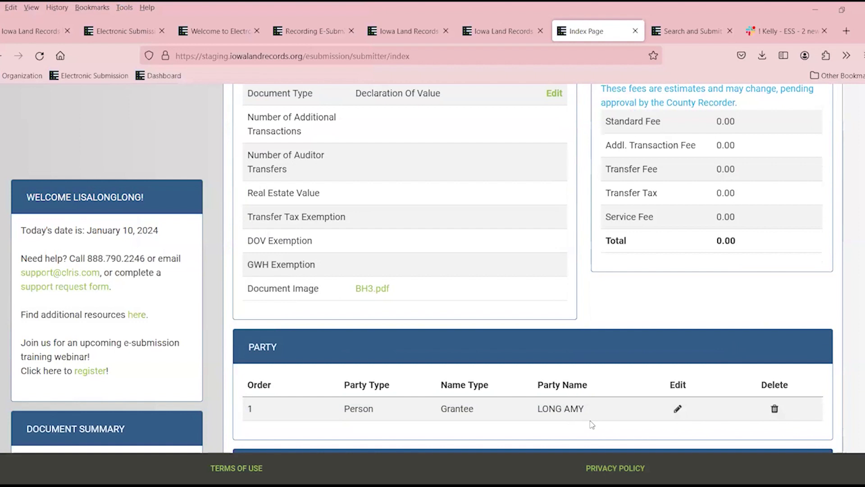
scroll(597, 421, down, 1)
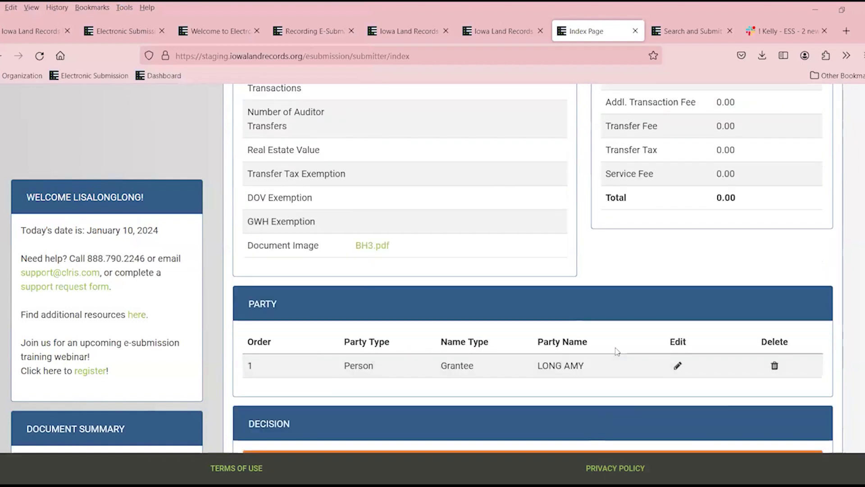
scroll(637, 348, up, 3)
scroll(675, 369, down, 3)
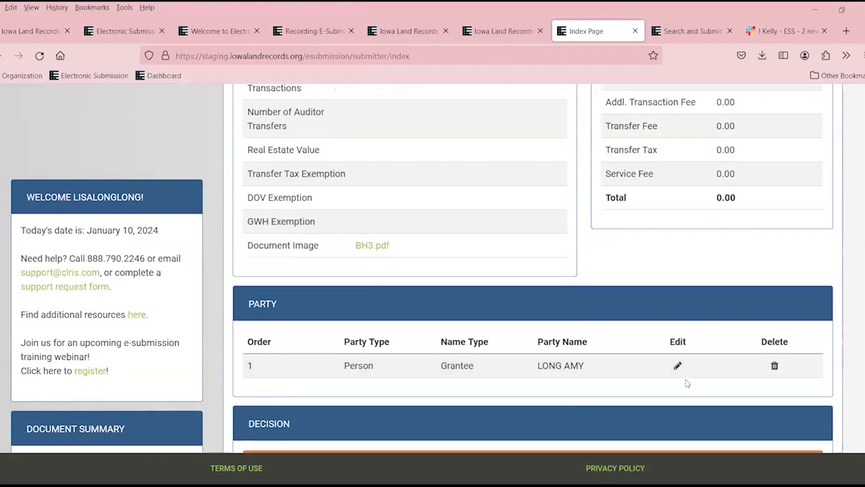
scroll(772, 372, up, 6)
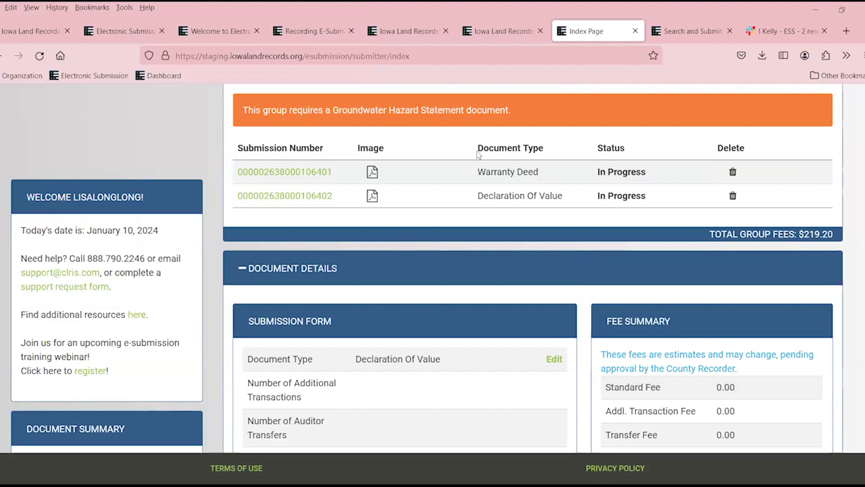
Add a Groundwater Hazard Statement document with Cedar pixalated.pdf attached as its image.
scroll(496, 146, up, 6)
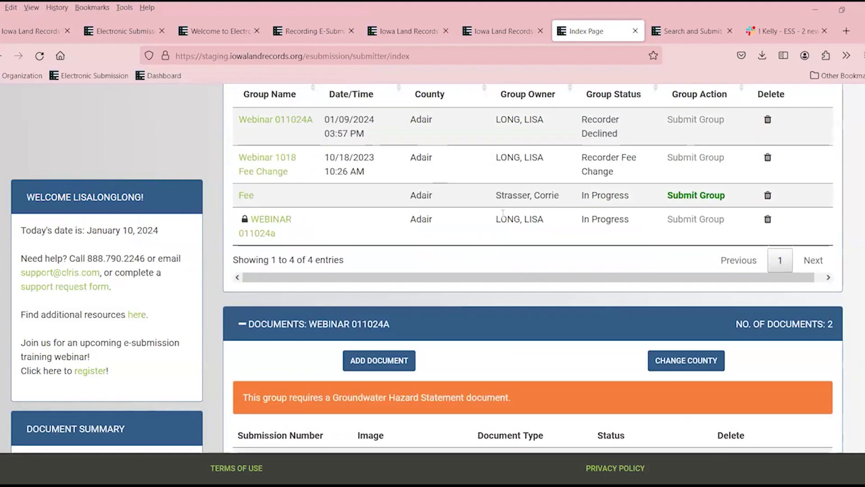
scroll(378, 279, down, 2)
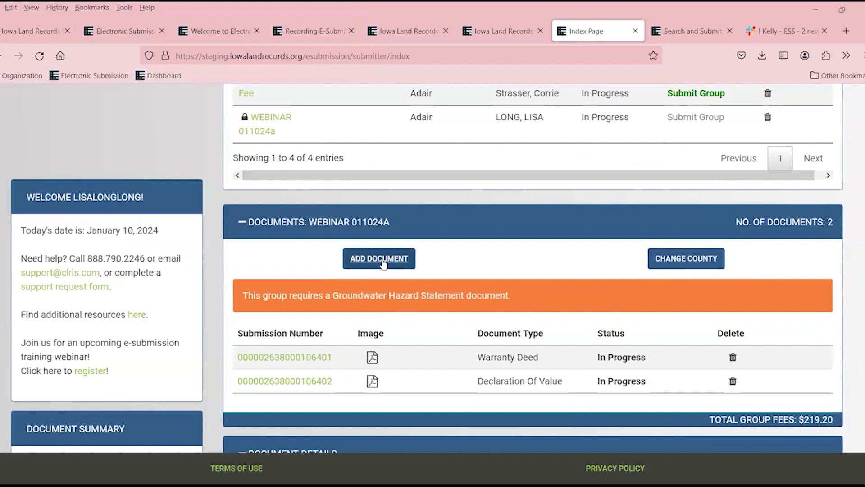
click(381, 260)
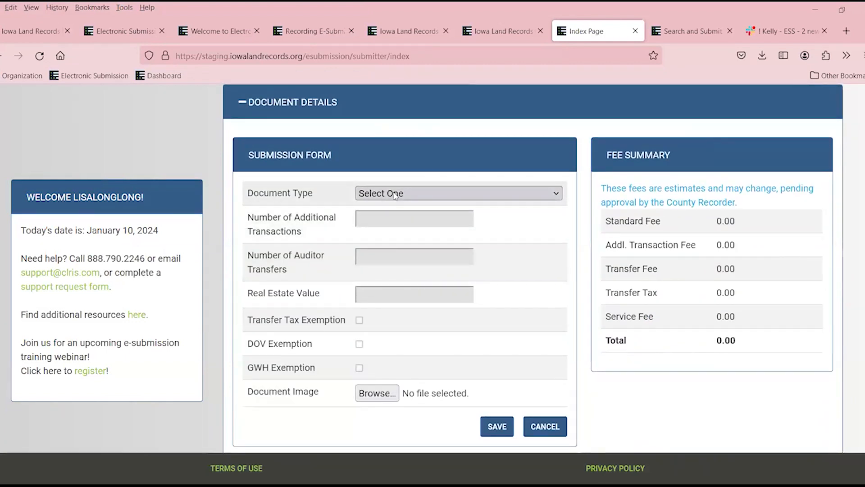
click(394, 195)
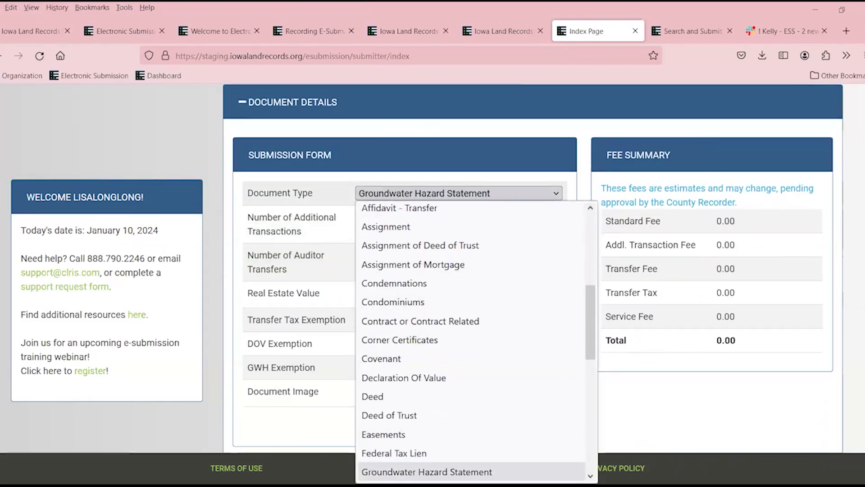
click(396, 471)
click(373, 399)
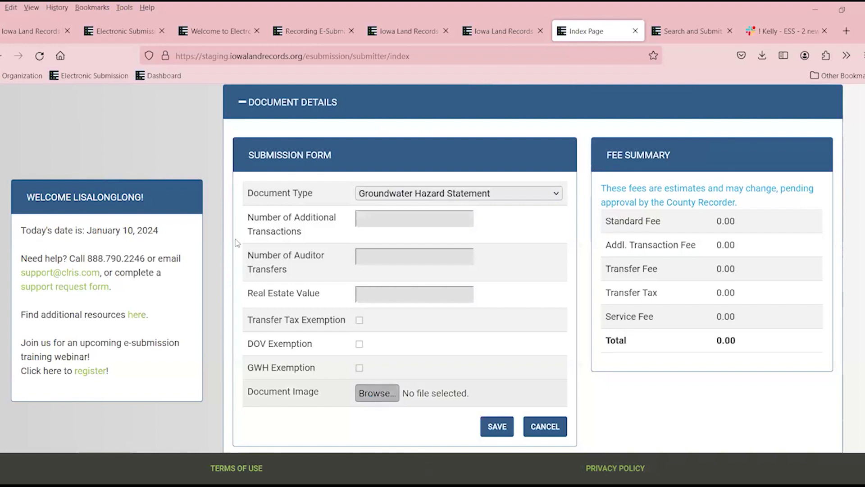
click(169, 212)
click(276, 311)
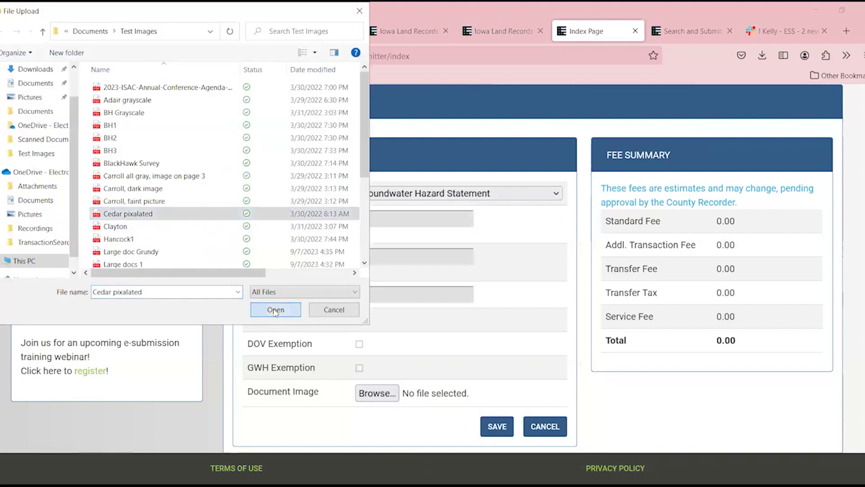
click(494, 429)
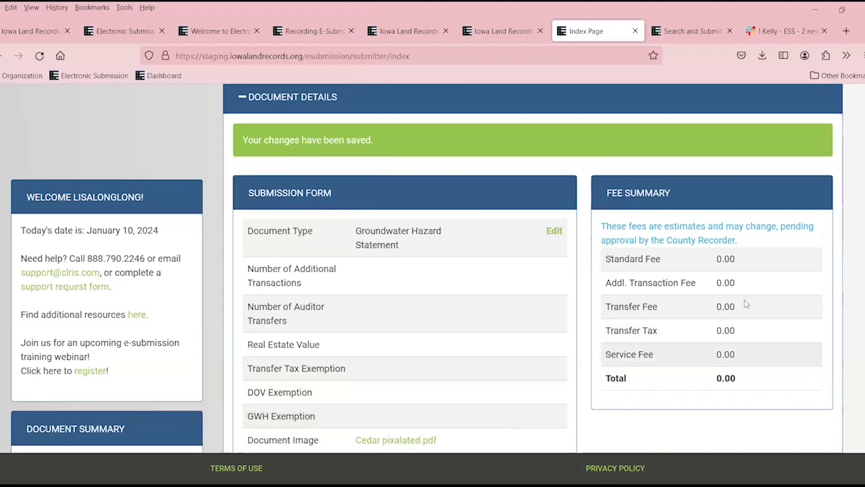
scroll(766, 324, up, 4)
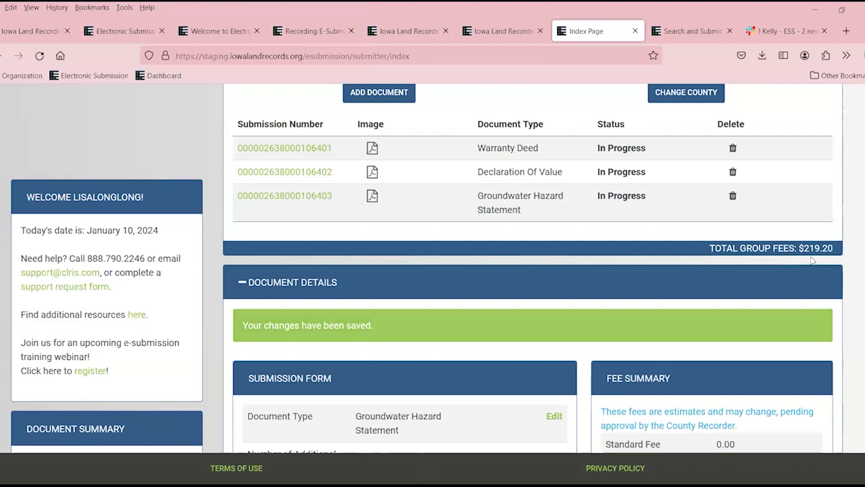
scroll(573, 270, down, 8)
scroll(510, 277, down, 3)
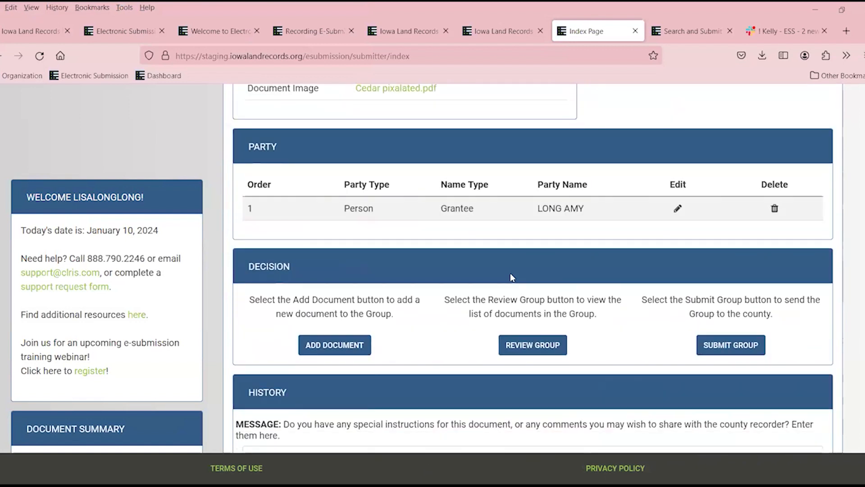
Add a Power of Attorney document, found by typing 'po', with BH3.pdf attached.
click(346, 347)
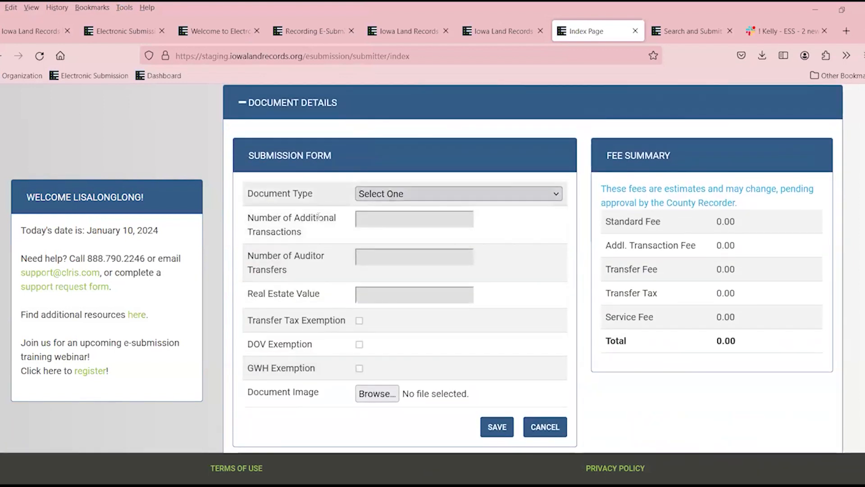
click(383, 193)
text(po)
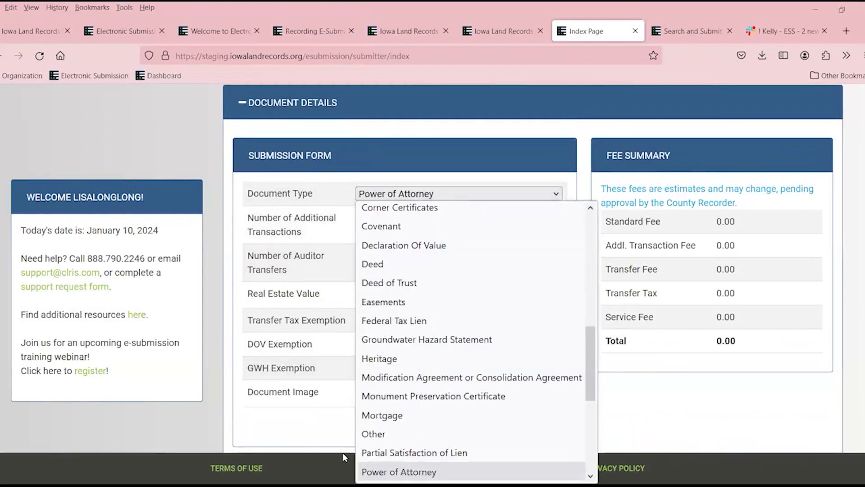
key(Return)
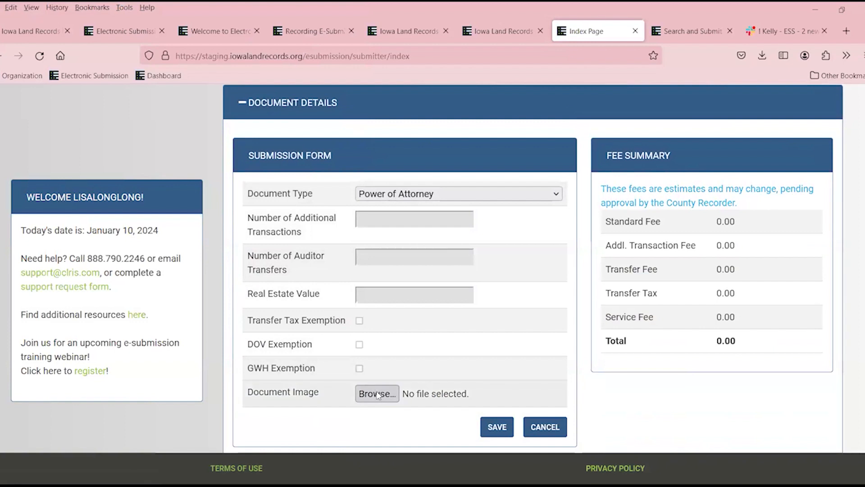
click(149, 162)
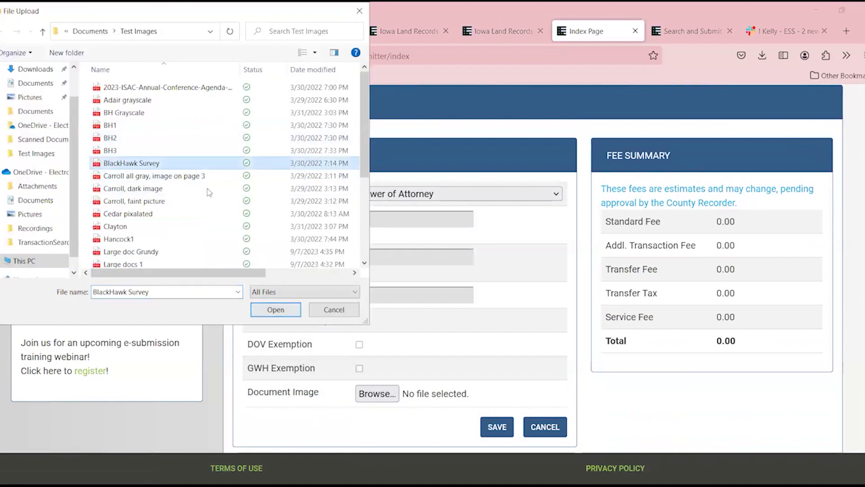
click(149, 150)
click(276, 309)
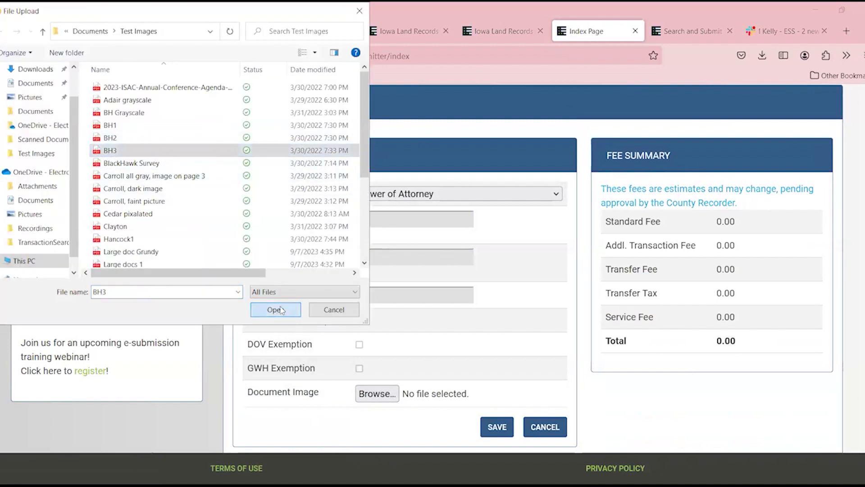
click(500, 428)
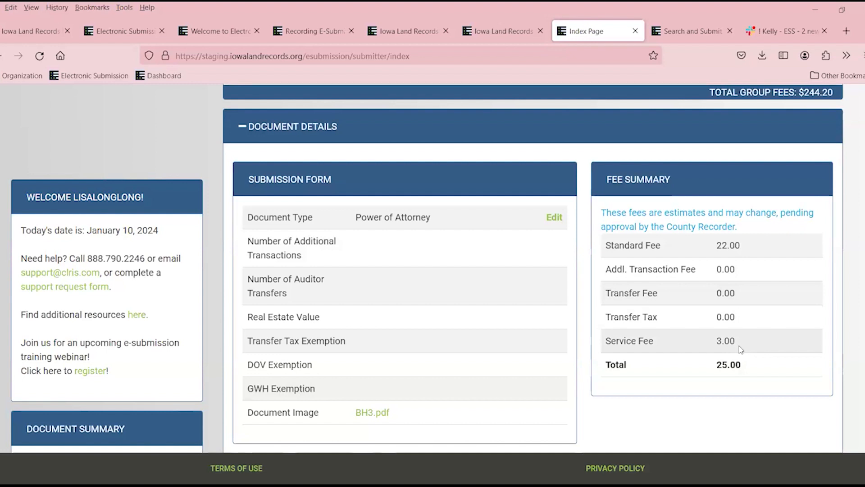
Move the Power of Attorney document above the Warranty Deed in the group list.
scroll(774, 366, up, 3)
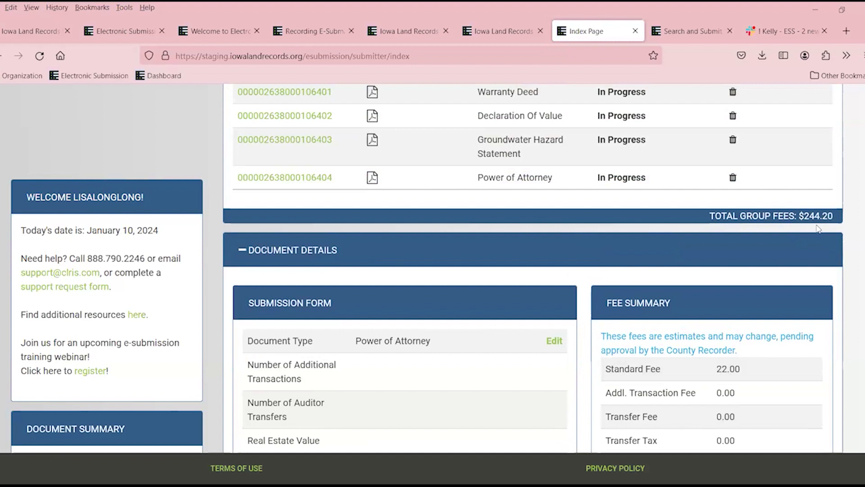
scroll(441, 246, down, 3)
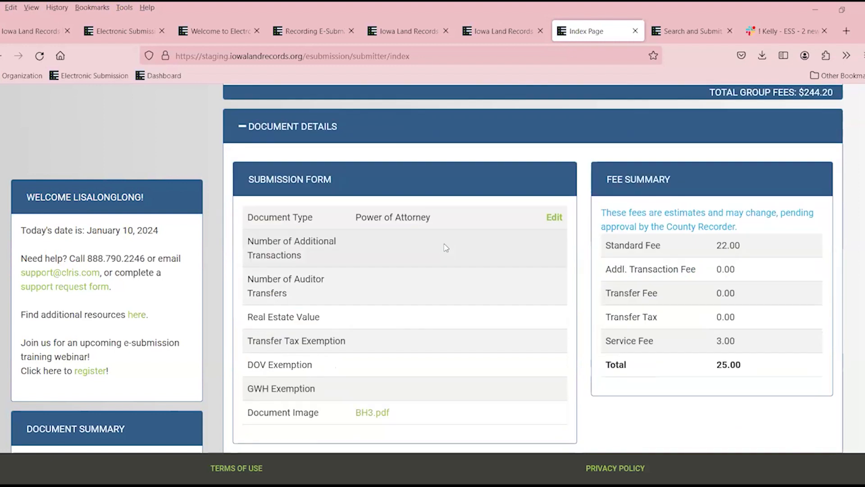
scroll(445, 247, up, 3)
scroll(445, 265, up, 3)
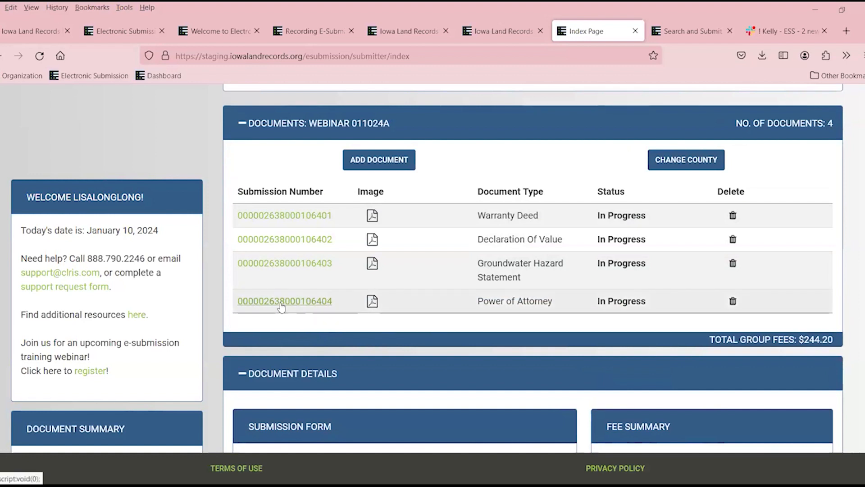
drag(282, 308, 309, 213)
scroll(309, 206, down, 5)
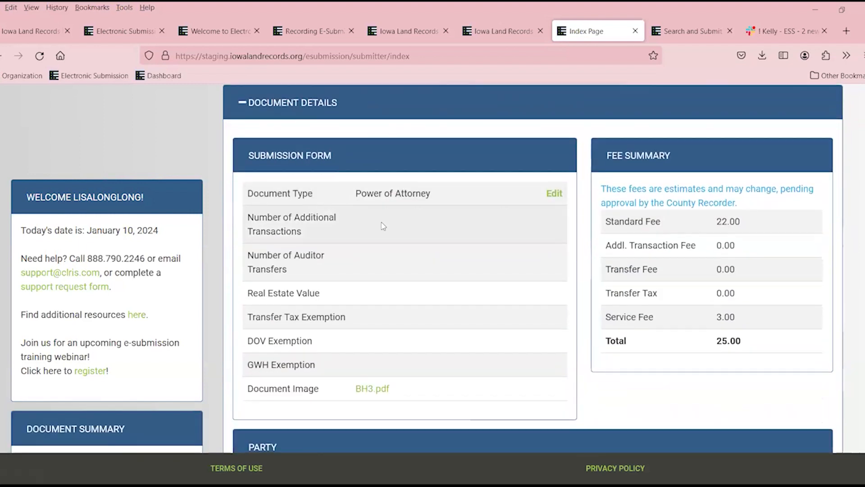
scroll(456, 231, up, 4)
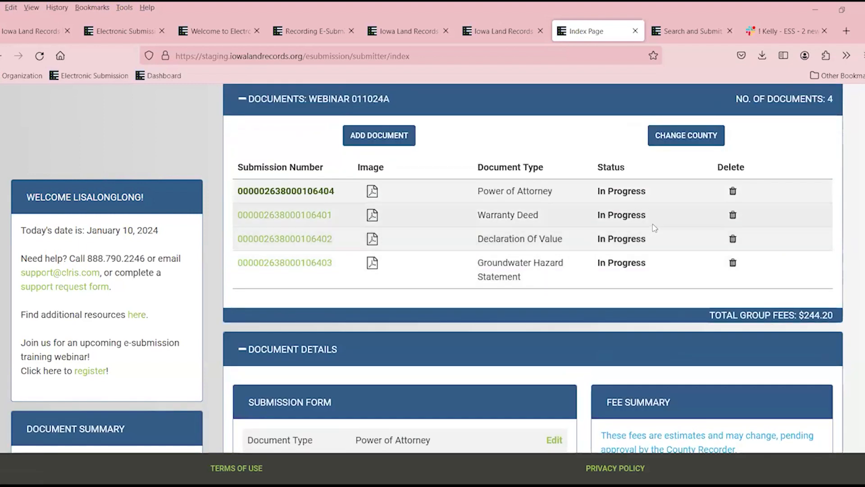
scroll(672, 214, down, 12)
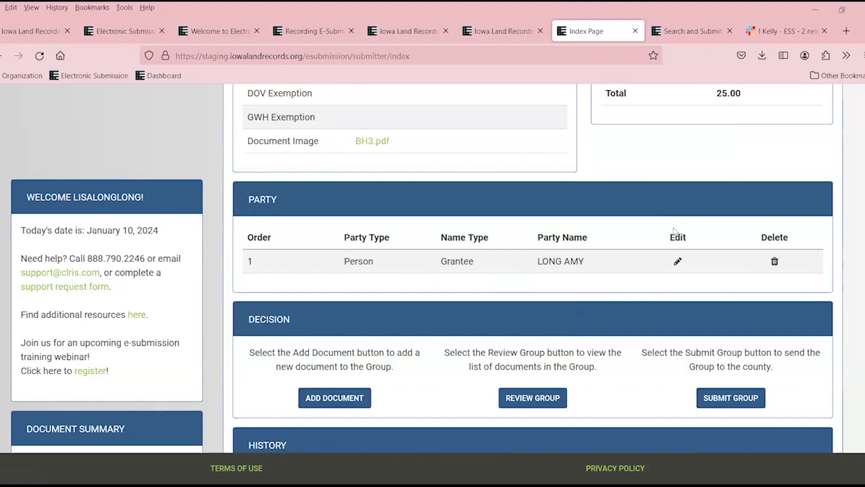
Replace the grantee party's incorrect first name with the corrected one and save.
click(677, 262)
drag(380, 322, 397, 326)
click(413, 326)
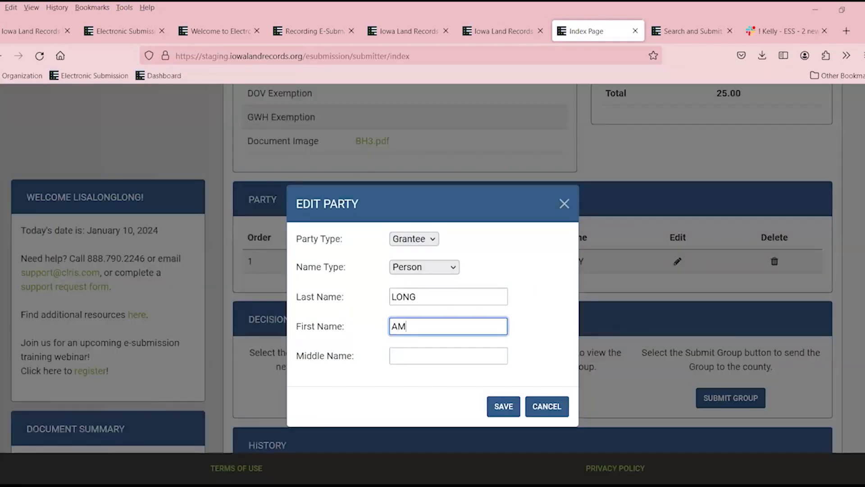
key(BackSpace)
key(BackSpace)
text(LISA)
click(503, 405)
scroll(760, 248, up, 5)
scroll(760, 248, up, 8)
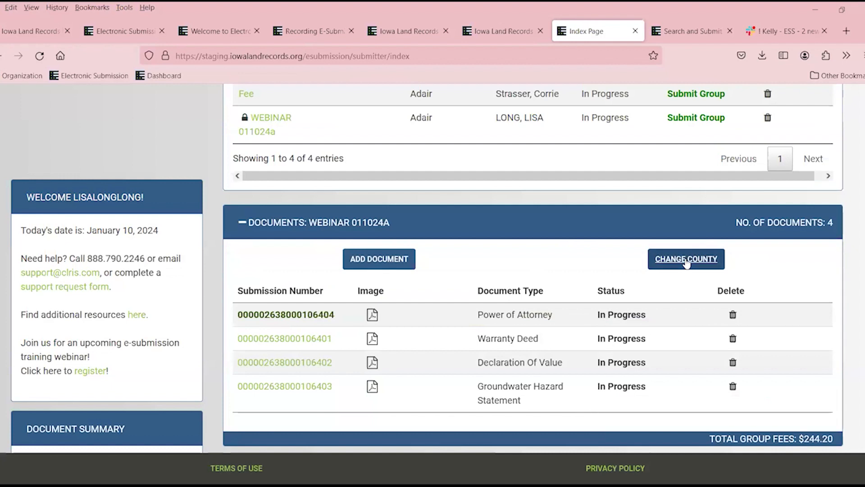
Change the WEBINAR 011024A group's county from Adair to Ringgold.
click(686, 263)
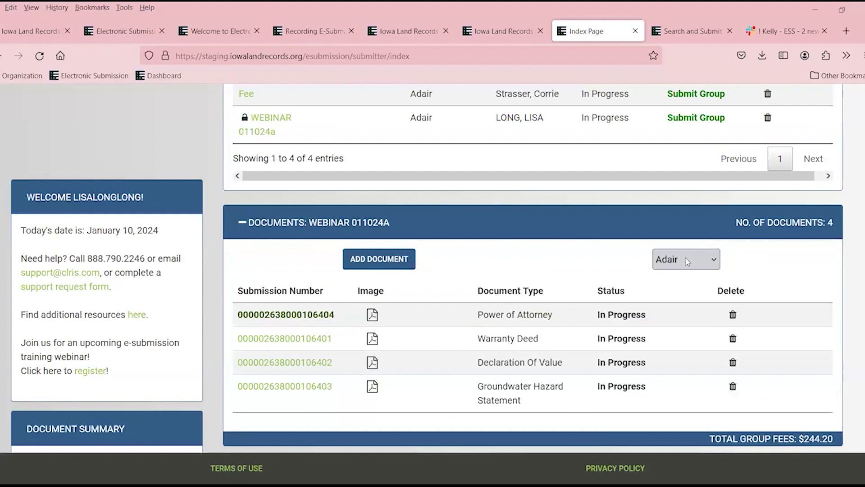
click(691, 261)
scroll(691, 399, down, 13)
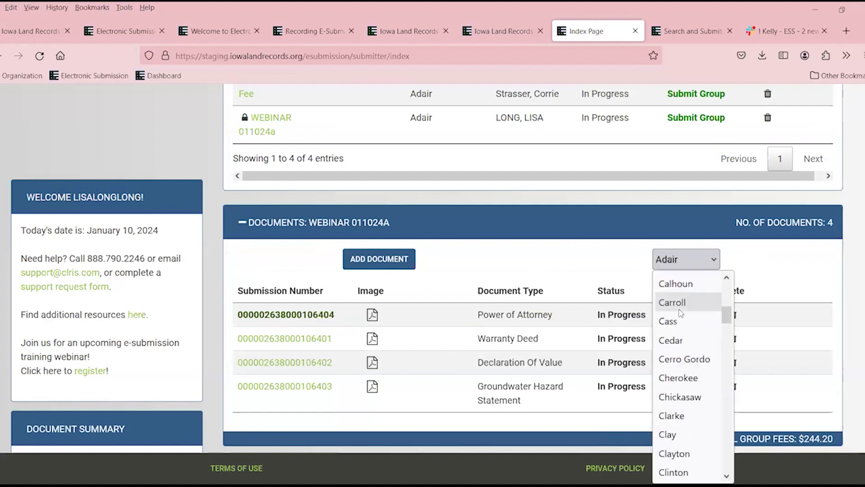
scroll(690, 399, down, 12)
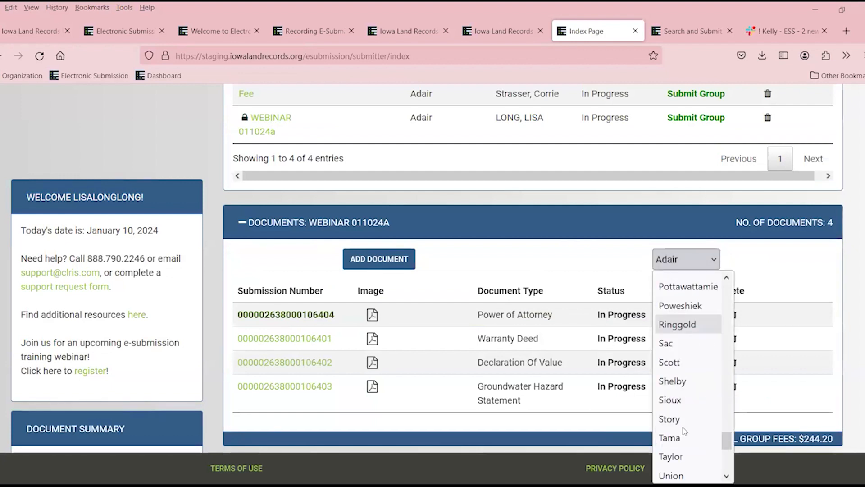
click(703, 325)
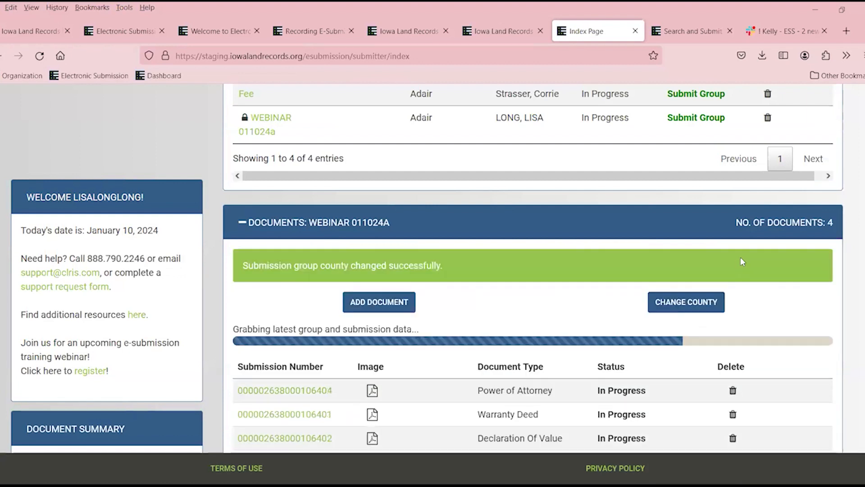
scroll(590, 275, down, 3)
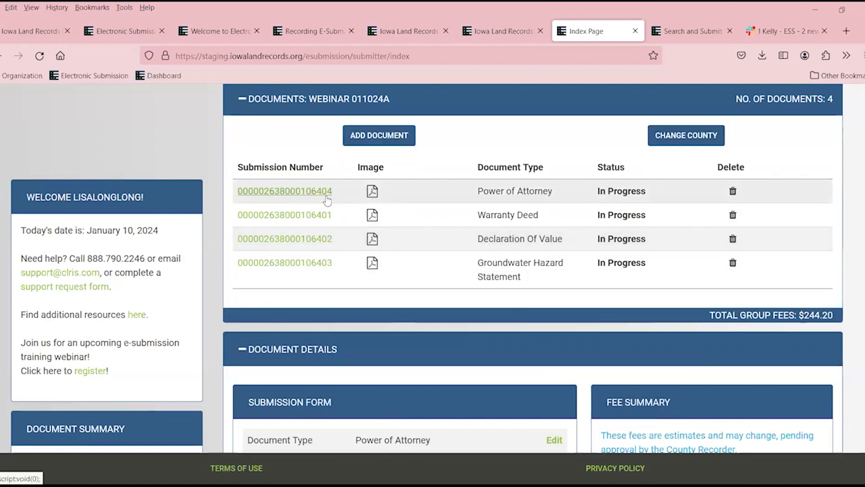
Open the Warranty Deed for editing and set its real estate value to 85,000.00.
click(318, 215)
scroll(452, 214, down, 8)
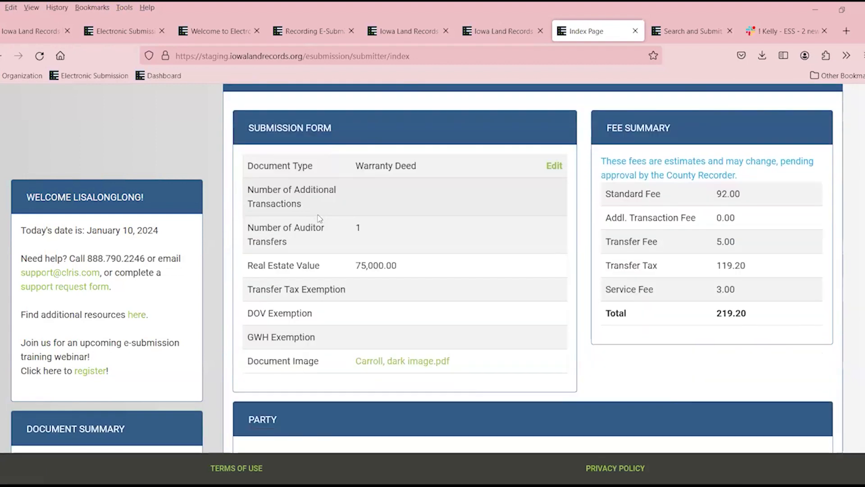
scroll(452, 215, up, 1)
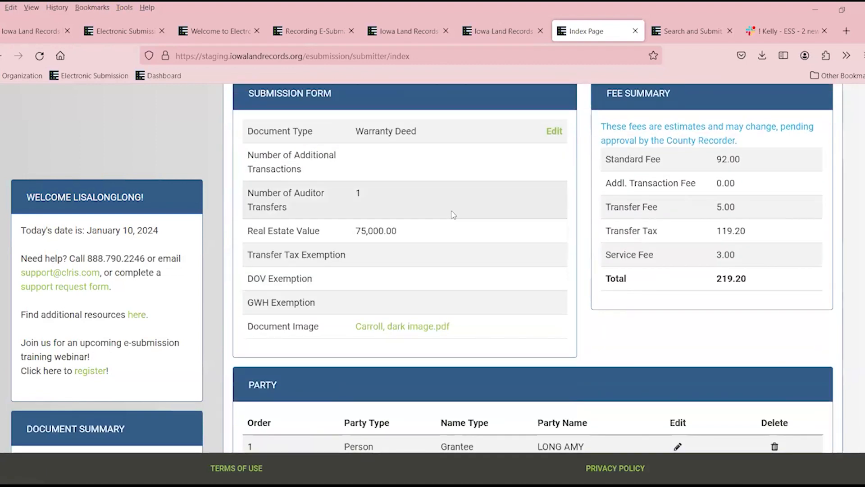
click(550, 133)
click(428, 294)
text(850)
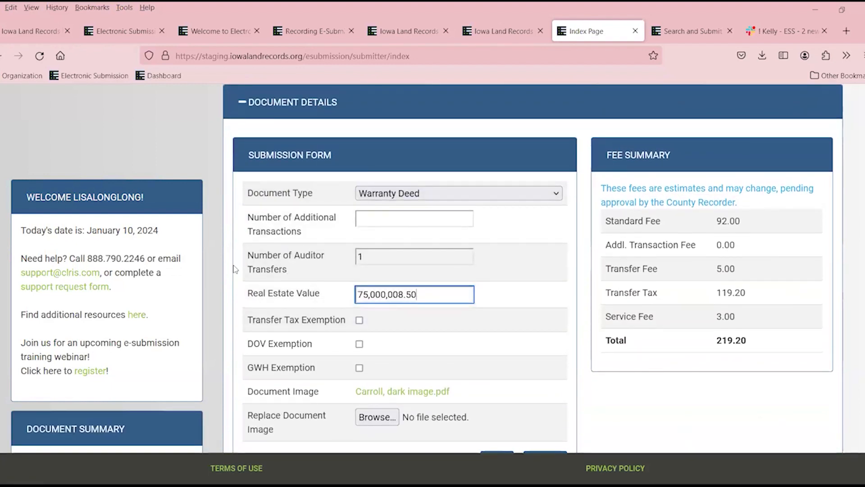
key(BackSpace)
key(BackSpace)
key(BackSpace)
key(BackSpace)
key(BackSpace)
key(BackSpace)
key(BackSpace)
key(BackSpace)
key(BackSpace)
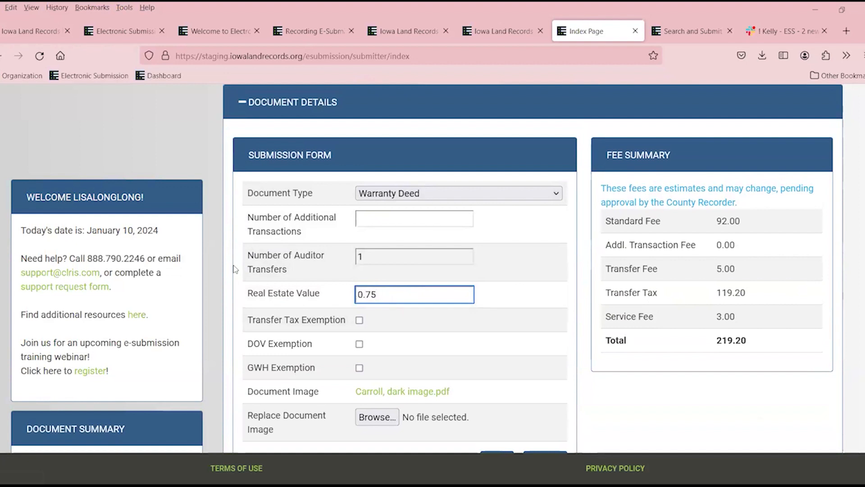
text(85,000.00)
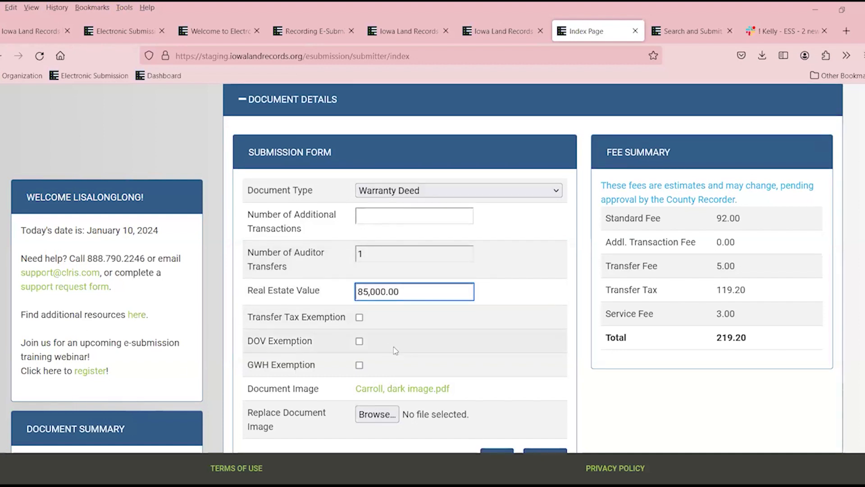
Replace the Warranty Deed's document image with BH2.pdf and save the changes.
scroll(382, 293, down, 3)
click(377, 293)
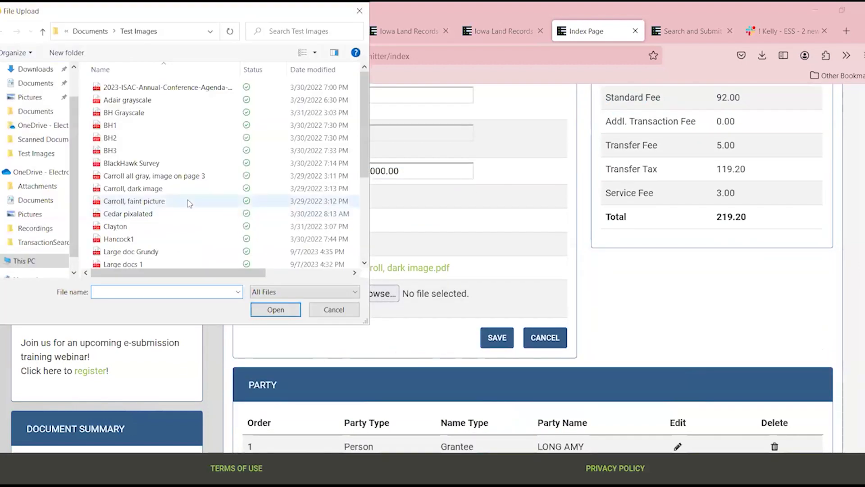
click(150, 138)
click(275, 310)
click(500, 339)
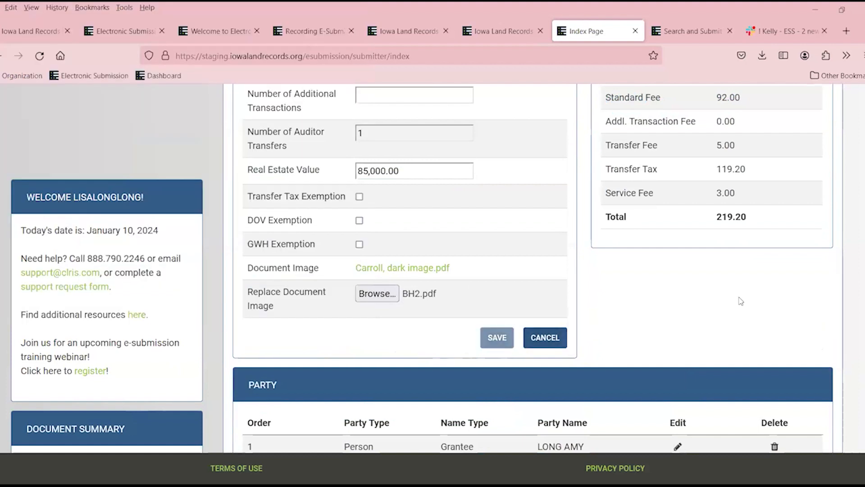
Open the Review Group list of the group's documents.
scroll(781, 289, down, 1)
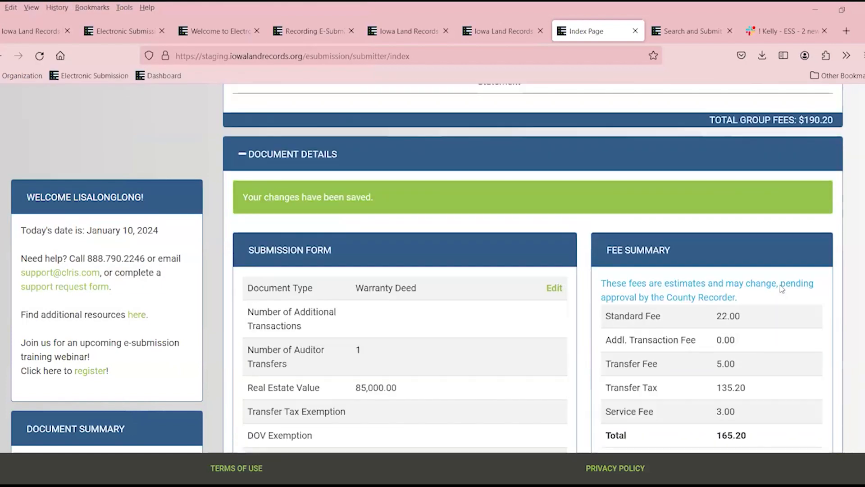
scroll(781, 289, up, 3)
scroll(789, 270, down, 7)
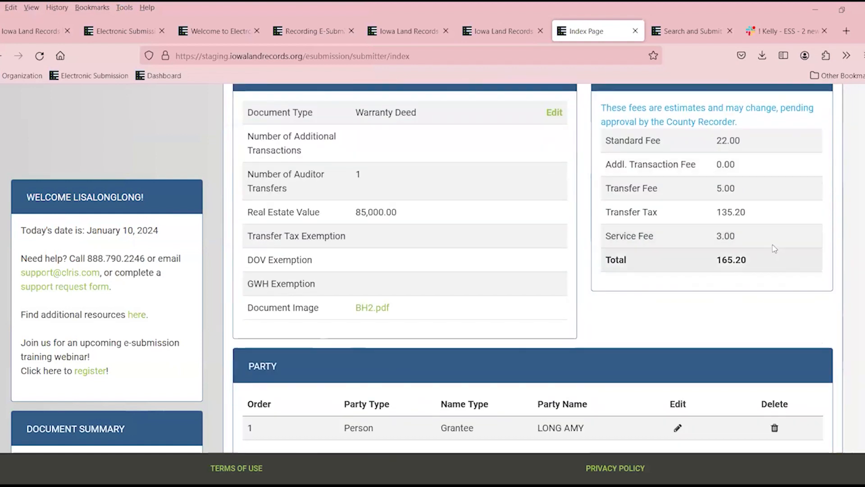
scroll(772, 244, down, 5)
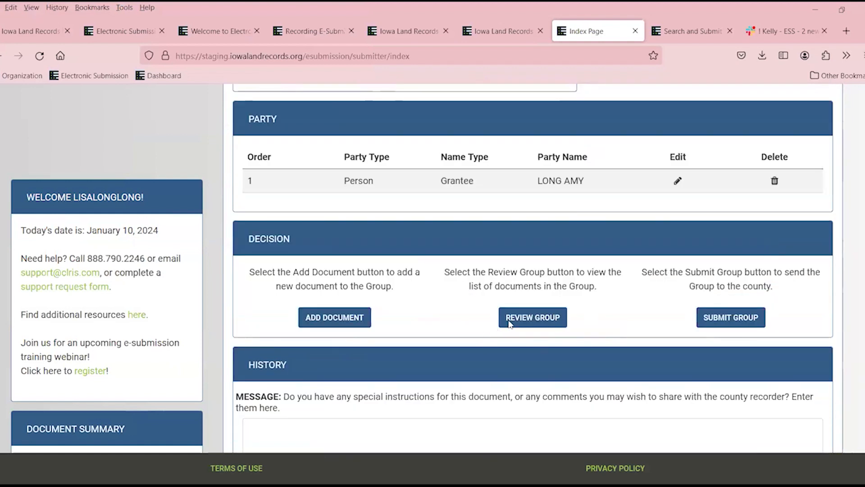
scroll(508, 321, down, 1)
click(538, 274)
Start a message to the county recorder and submit the WEBINAR 011024A group.
scroll(541, 276, up, 2)
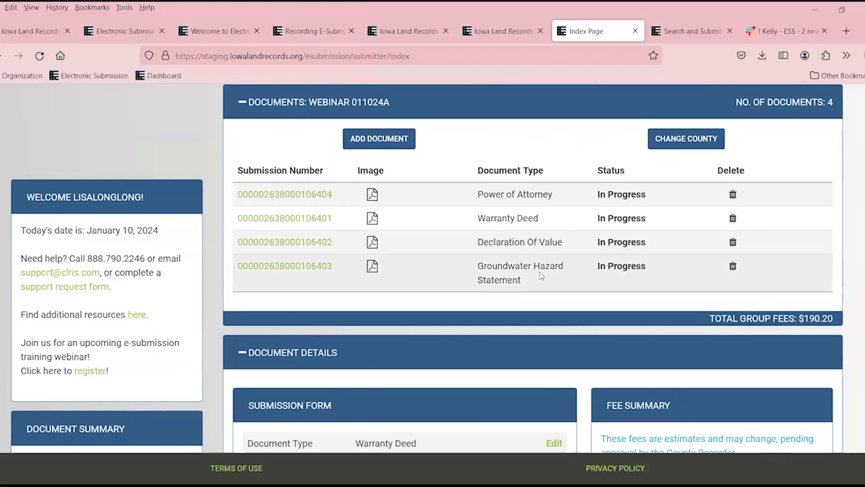
scroll(537, 278, down, 15)
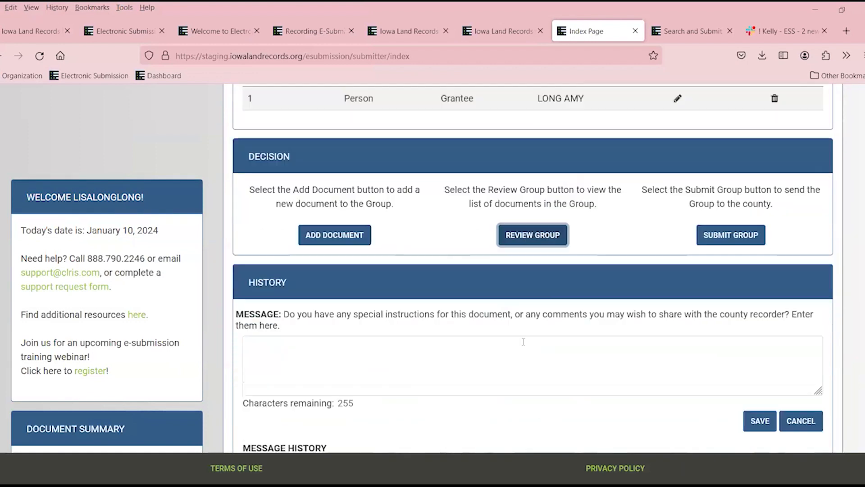
scroll(523, 341, down, 1)
click(420, 343)
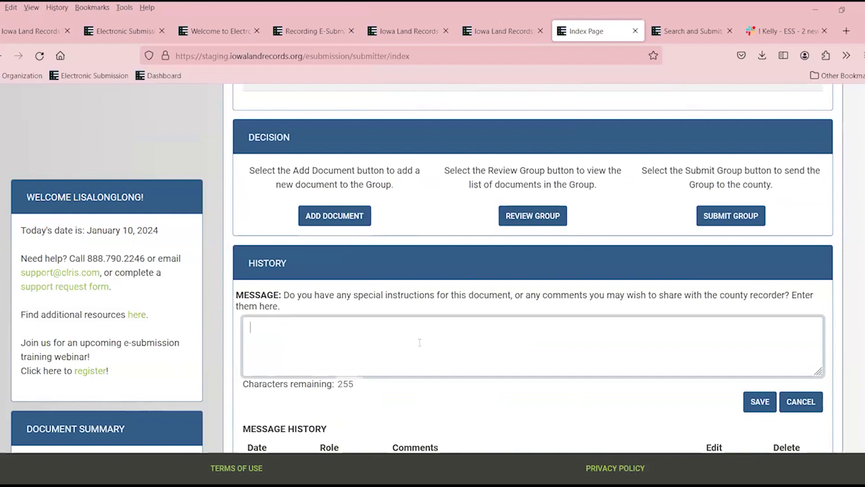
scroll(419, 342, up, 1)
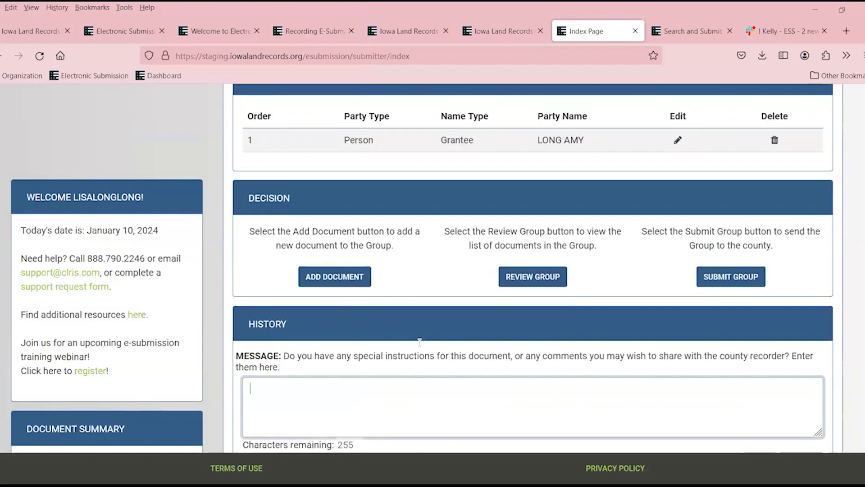
click(731, 277)
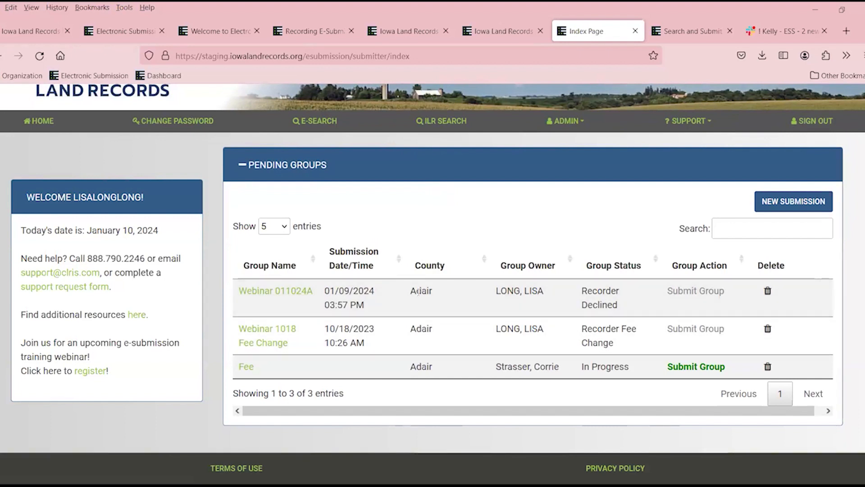
Start a new submission group in Adair county named WEDNESDAY 0110 and save it.
click(794, 203)
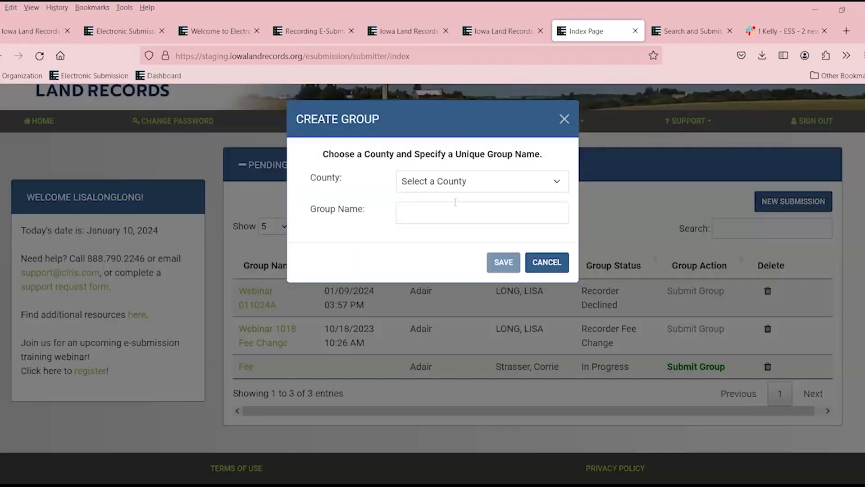
click(415, 190)
click(417, 216)
click(416, 221)
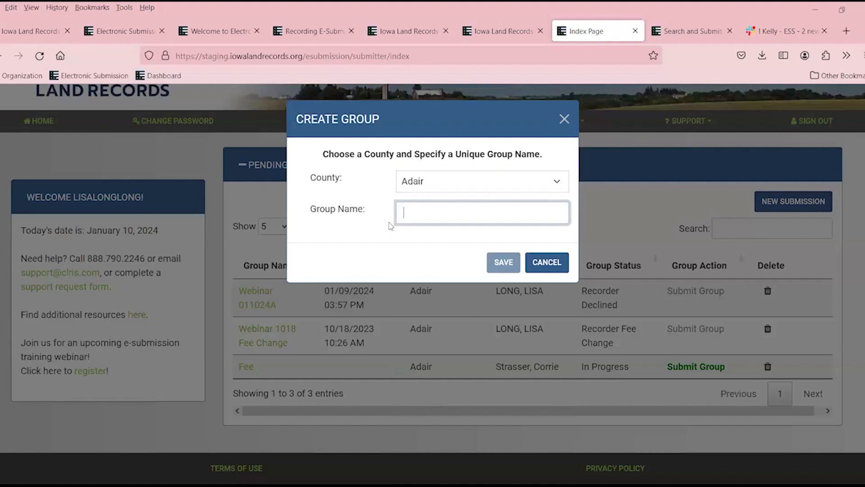
text(WEDNESDAY 0110)
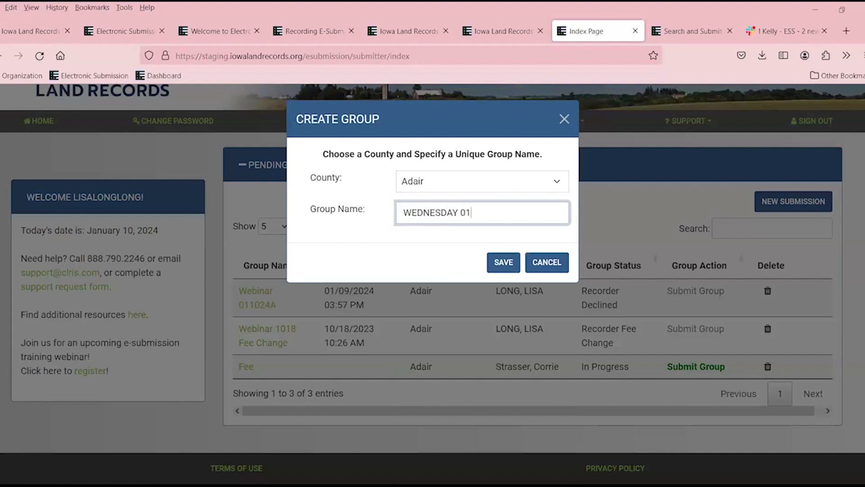
click(503, 264)
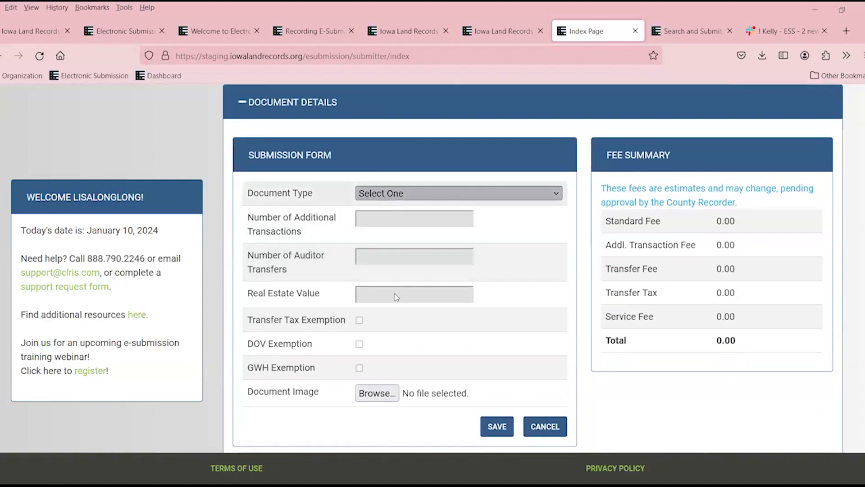
Save a Deed with real estate value 85,000.00 and the Carroll, dark image file attached.
click(397, 193)
click(396, 323)
click(388, 296)
text(8500000)
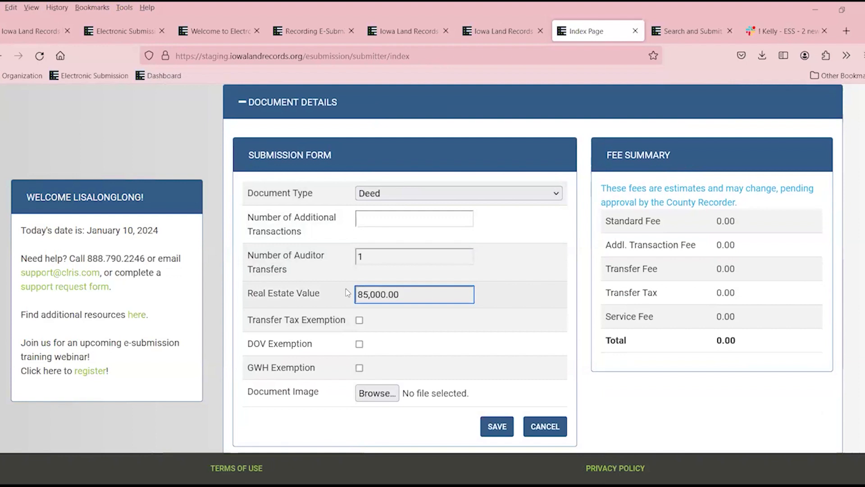
click(386, 395)
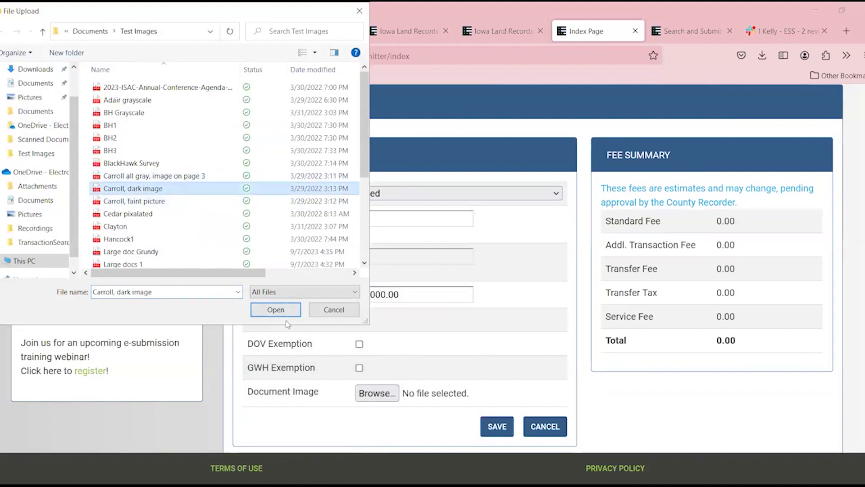
click(275, 309)
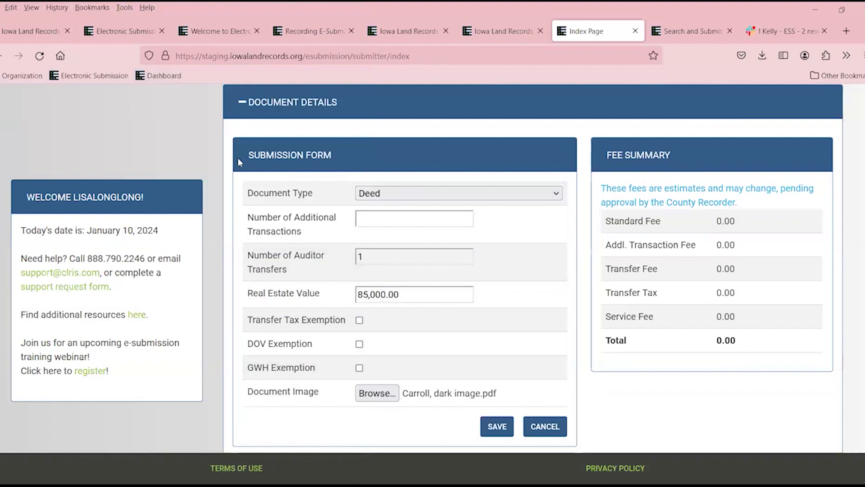
click(486, 426)
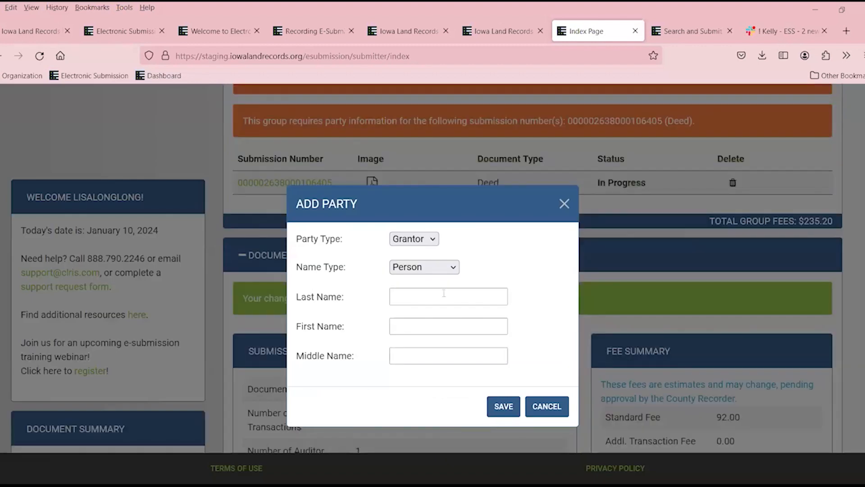
Save ABC as an Organization-type Grantor party, then reopen the Deed's details for editing.
click(425, 267)
click(421, 302)
click(415, 308)
text(ABC)
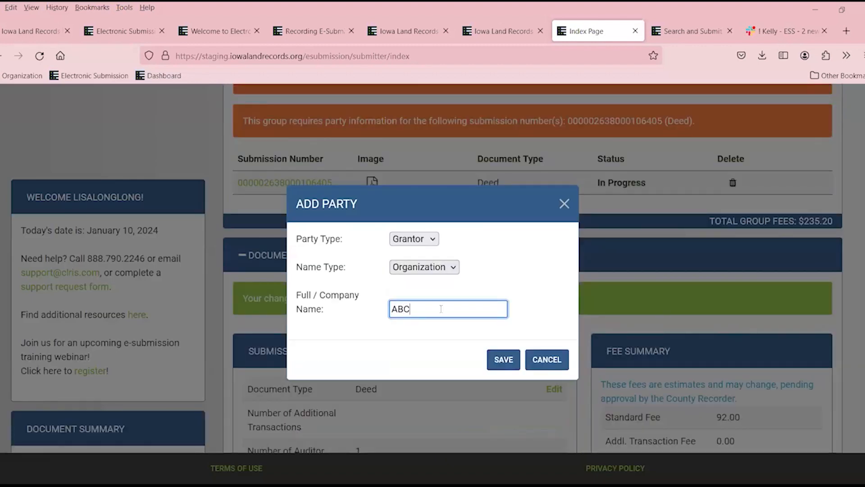
click(503, 359)
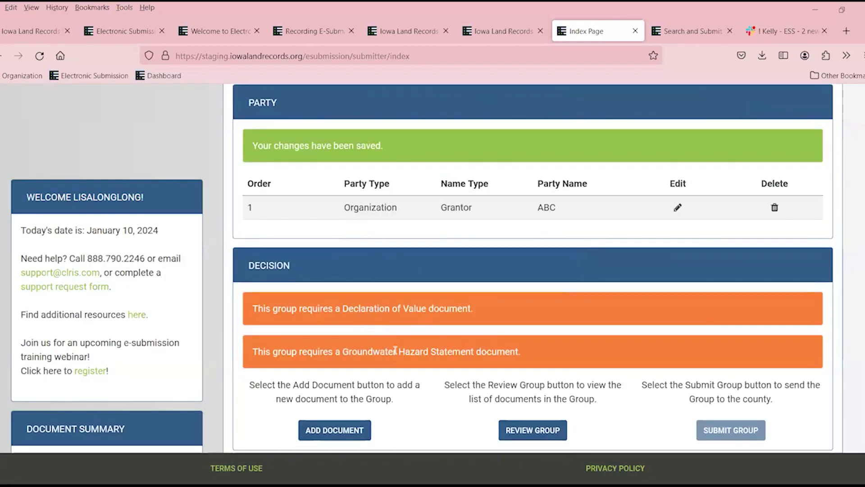
scroll(507, 315, up, 6)
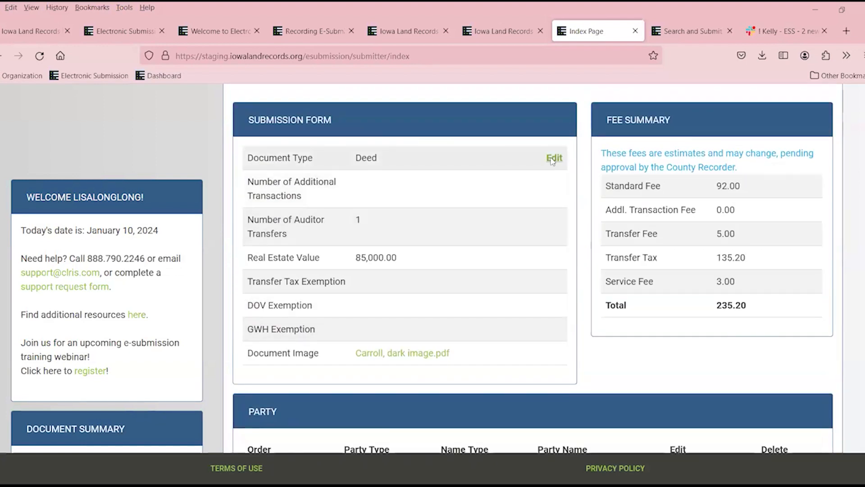
click(553, 159)
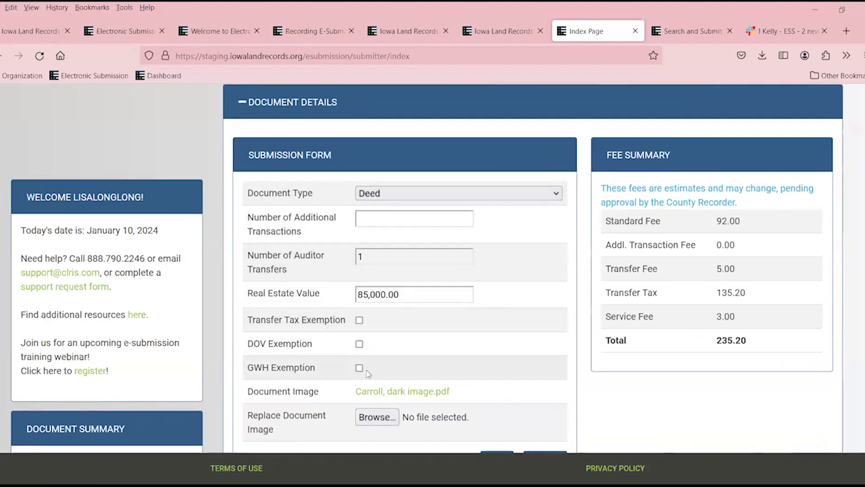
Tick GWH Exemption on the Deed and save the submission.
click(360, 368)
scroll(468, 343, down, 4)
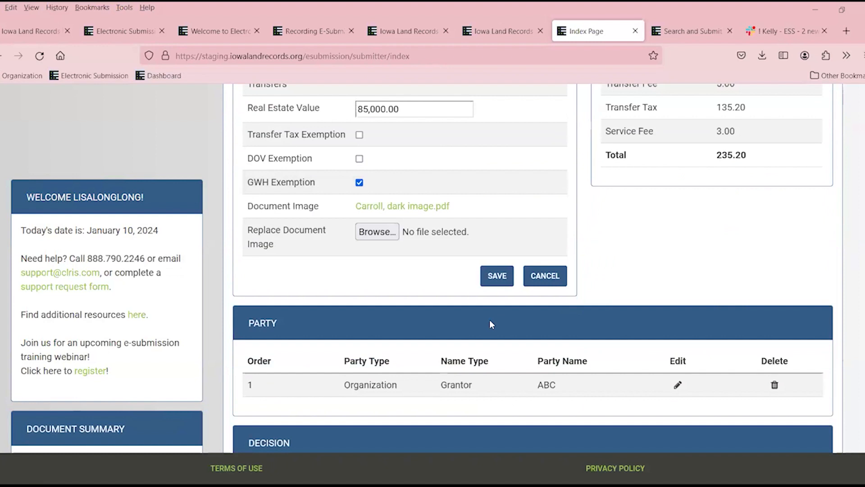
click(501, 276)
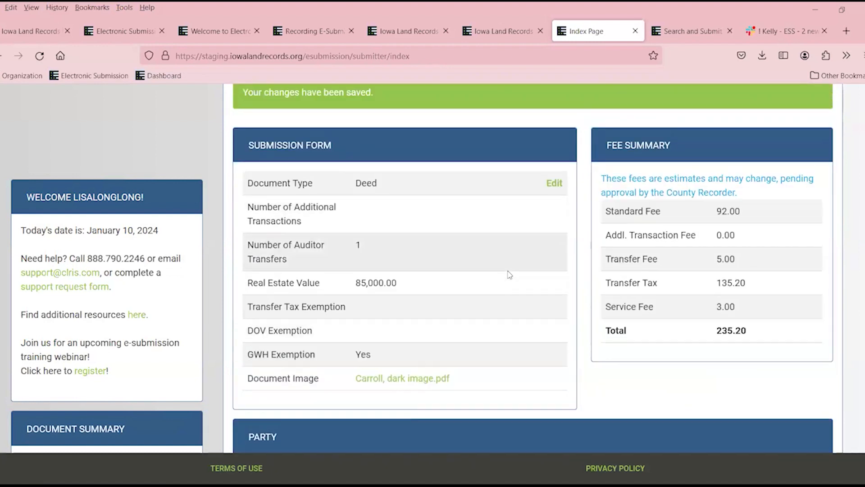
scroll(509, 274, down, 9)
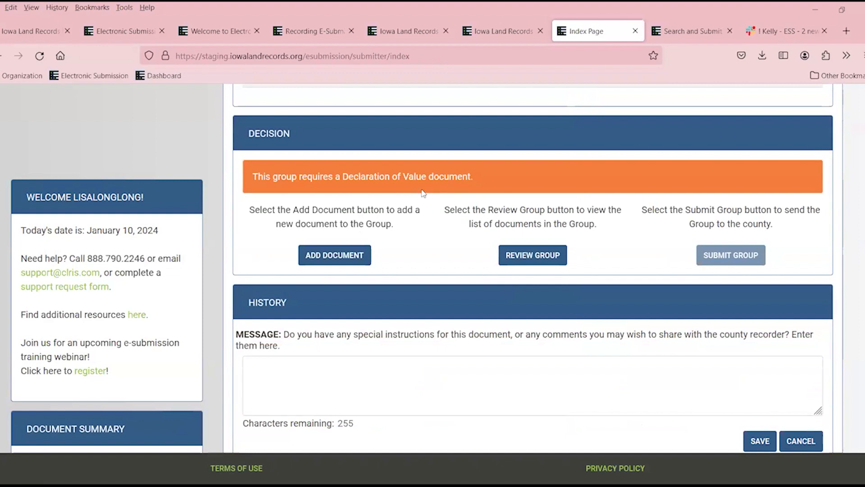
scroll(422, 194, up, 2)
scroll(422, 194, up, 7)
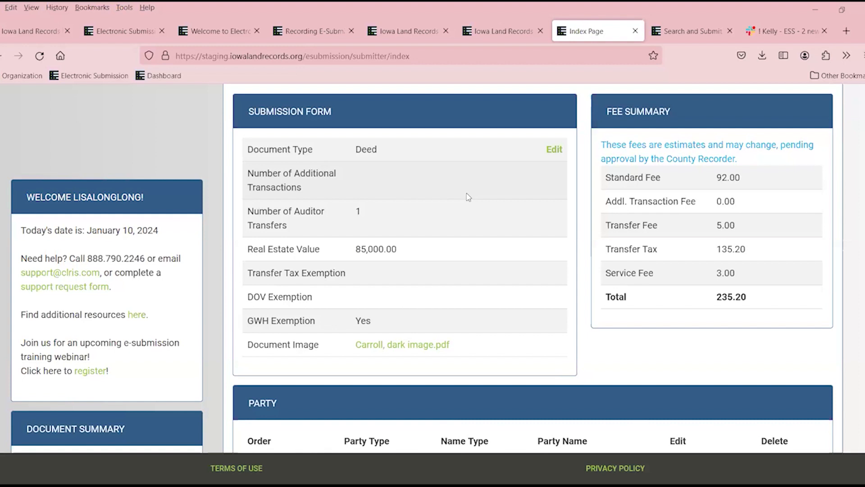
Edit the Deed again and save it with DOV Exemption ticked.
click(554, 150)
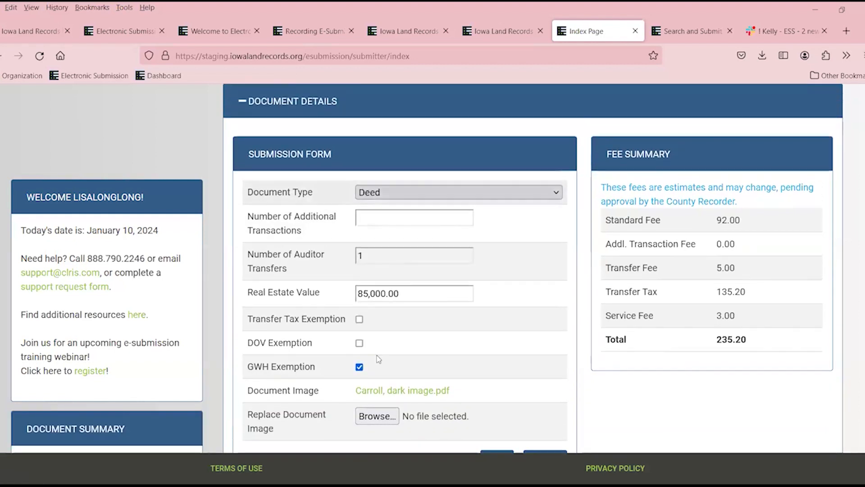
click(359, 345)
scroll(359, 345, down, 3)
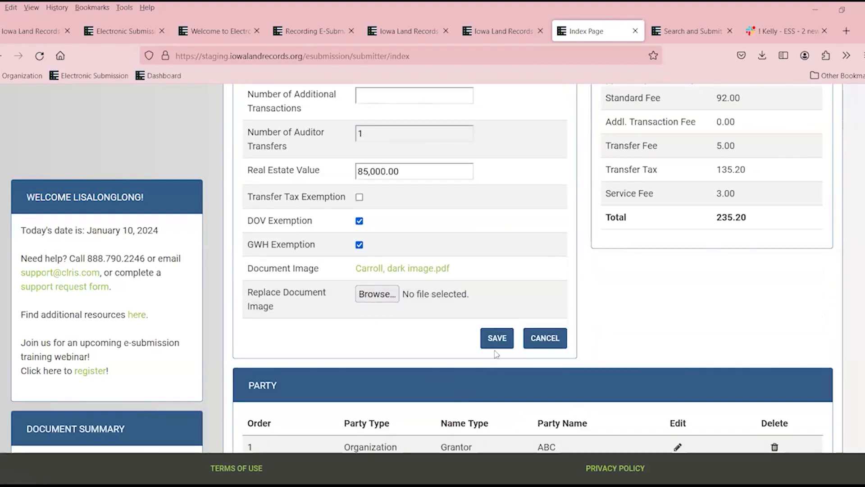
click(497, 338)
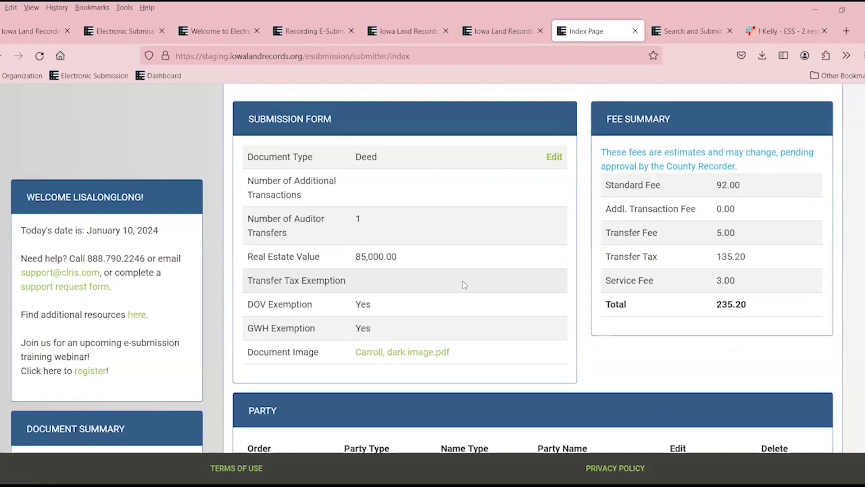
scroll(464, 285, up, 7)
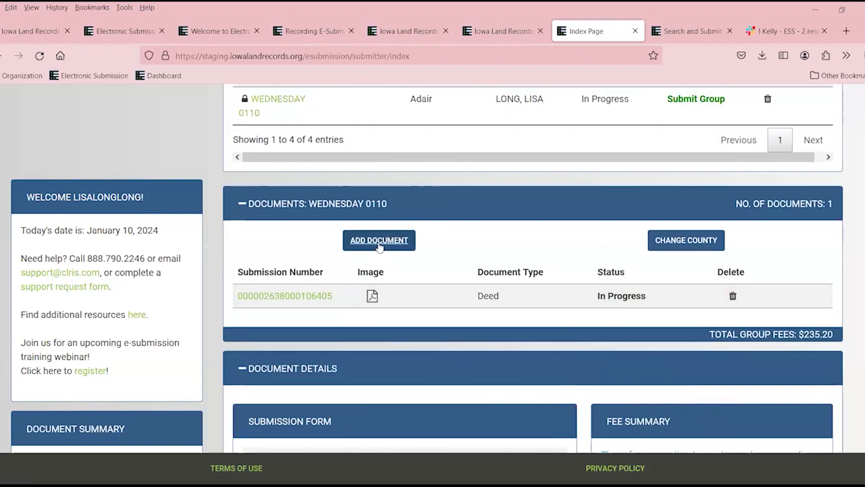
Add a new Assignment document to the group and go to the Number of Additional Transactions field.
click(379, 241)
click(386, 200)
click(408, 304)
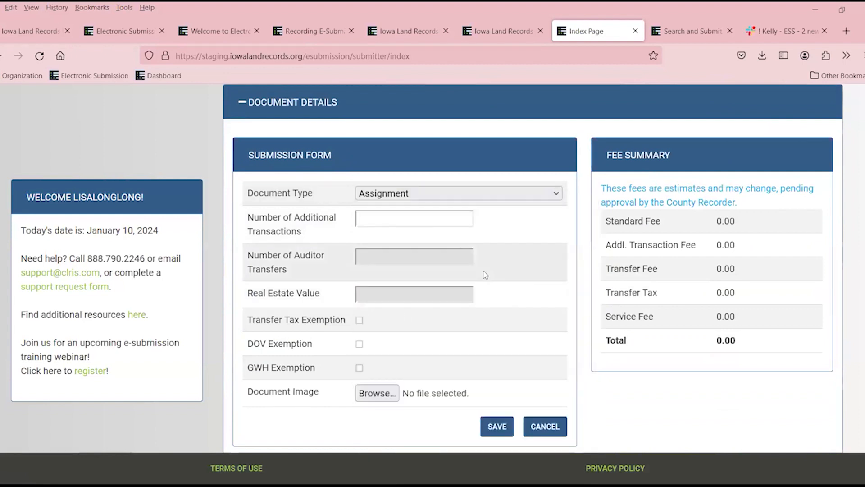
click(412, 221)
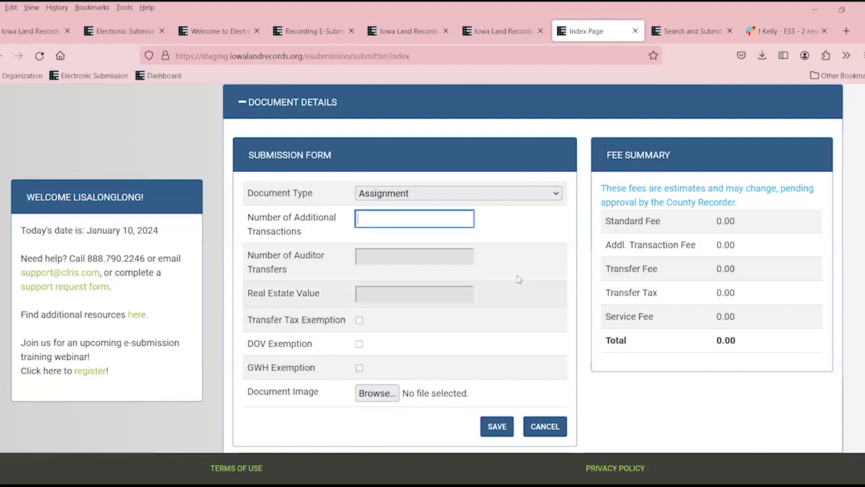
scroll(528, 314, up, 4)
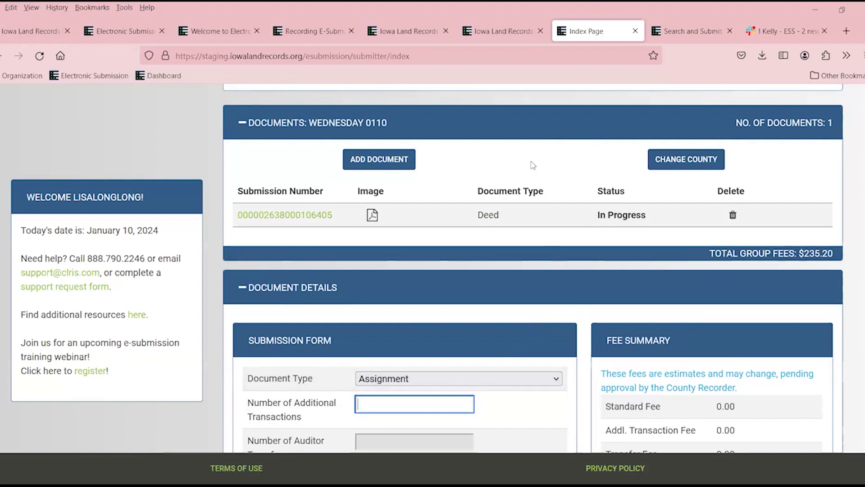
scroll(527, 181, up, 10)
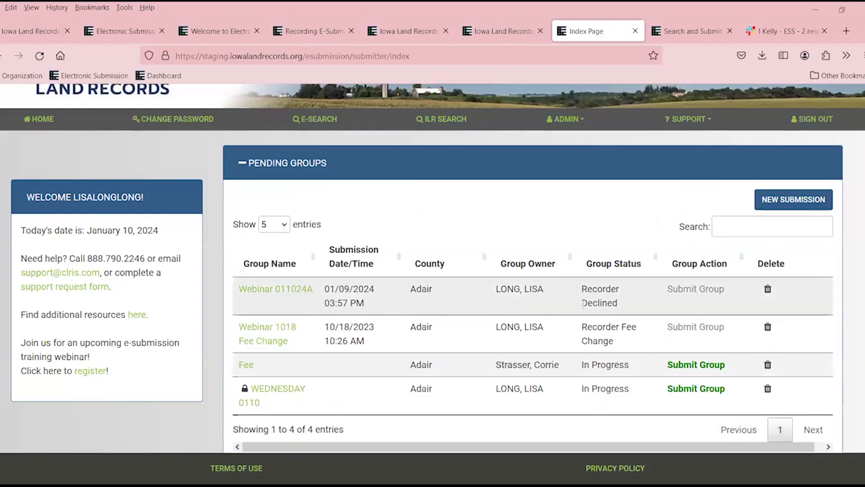
Submit the WEDNESDAY 0110 group, then list the Webinar 011024A group's documents.
scroll(667, 329, down, 1)
click(714, 331)
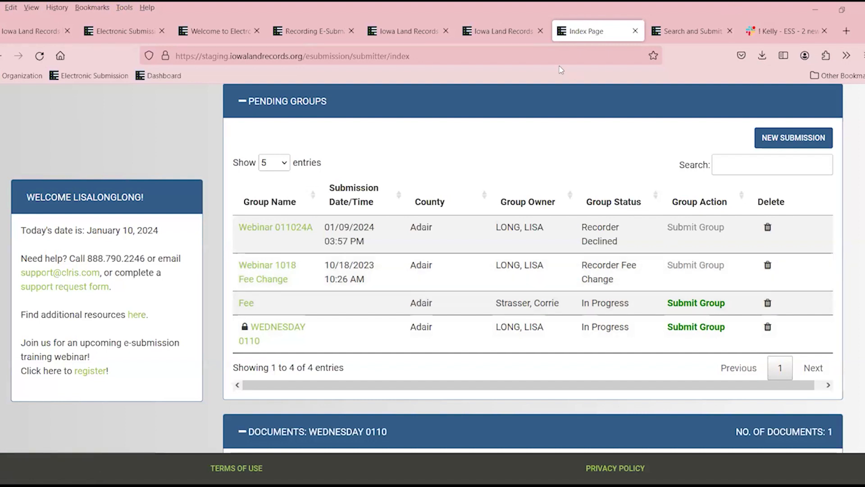
click(304, 225)
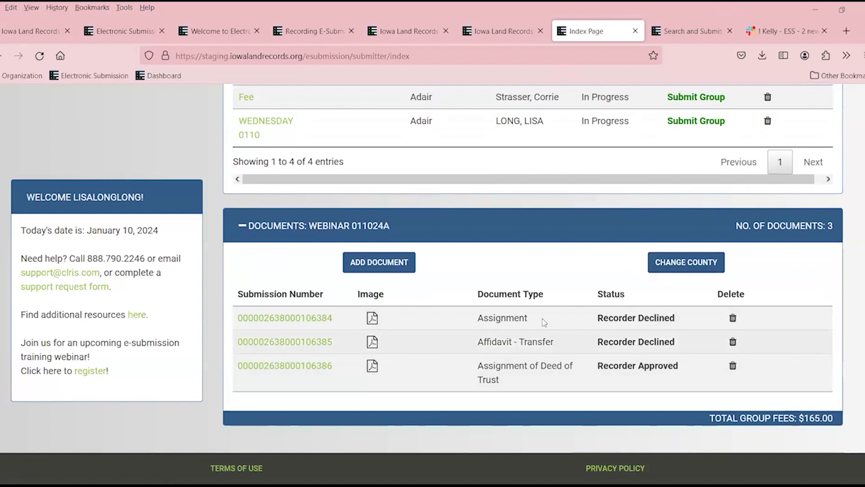
Open the declined Assignment, read the black-and-white scan request in History, and make it editable.
click(323, 319)
scroll(343, 315, down, 10)
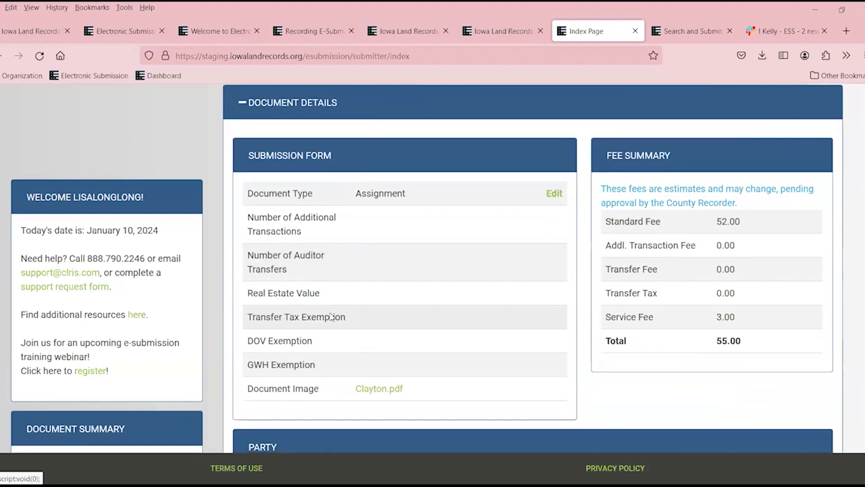
scroll(361, 318, down, 6)
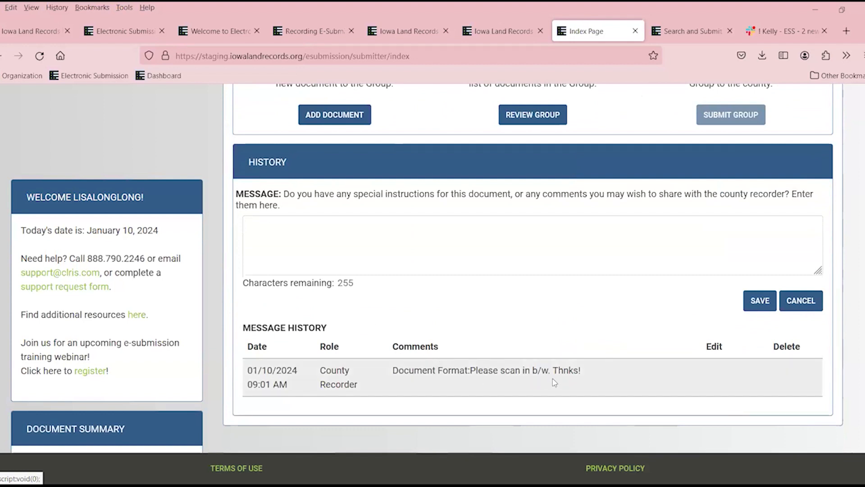
scroll(579, 373, up, 1)
scroll(579, 372, down, 1)
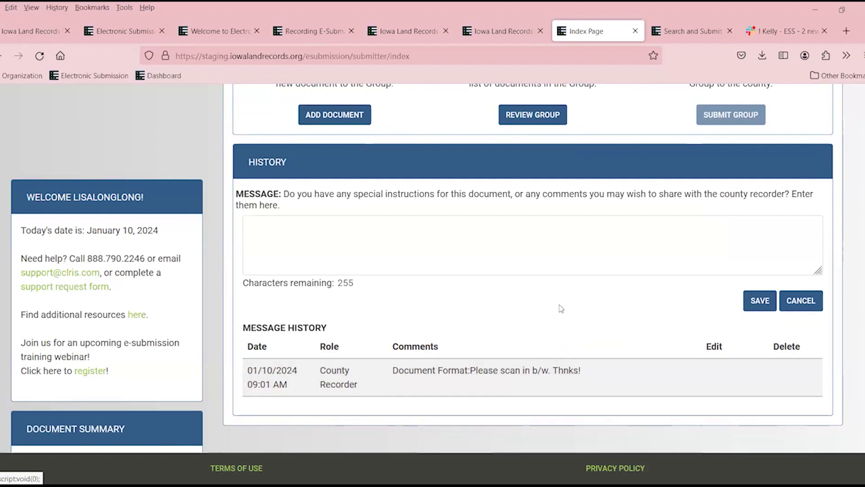
scroll(561, 308, up, 5)
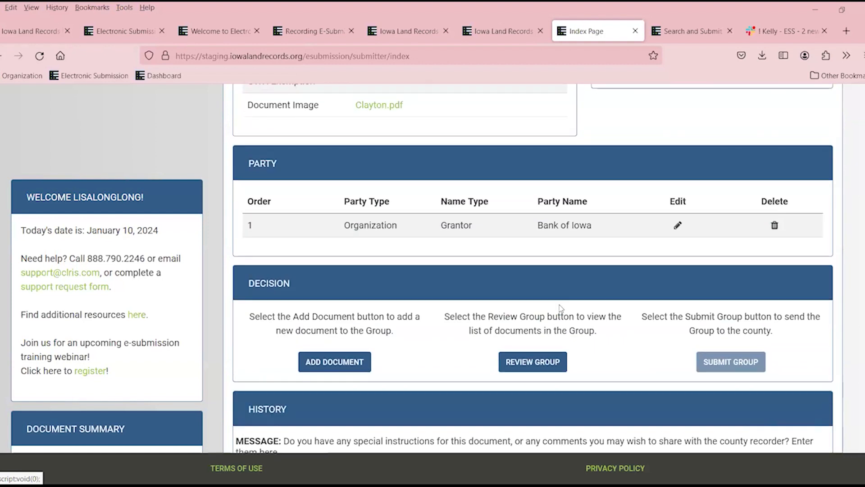
scroll(560, 308, up, 4)
scroll(562, 308, up, 4)
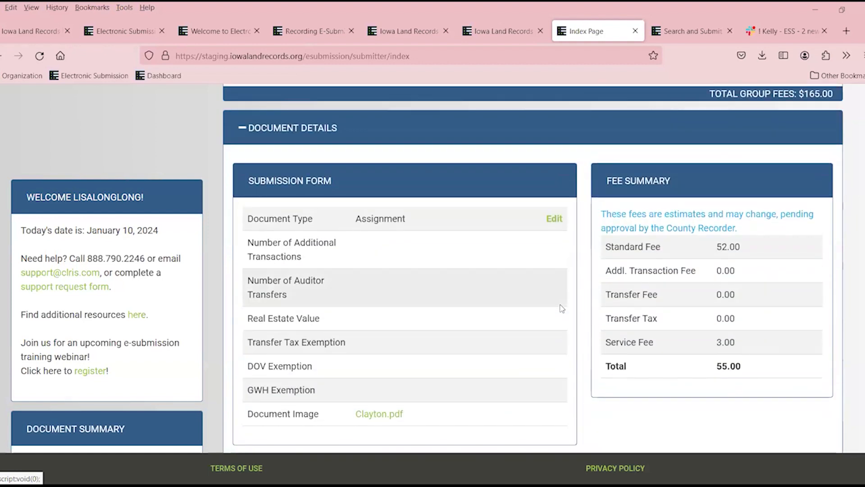
click(554, 282)
scroll(383, 405, down, 2)
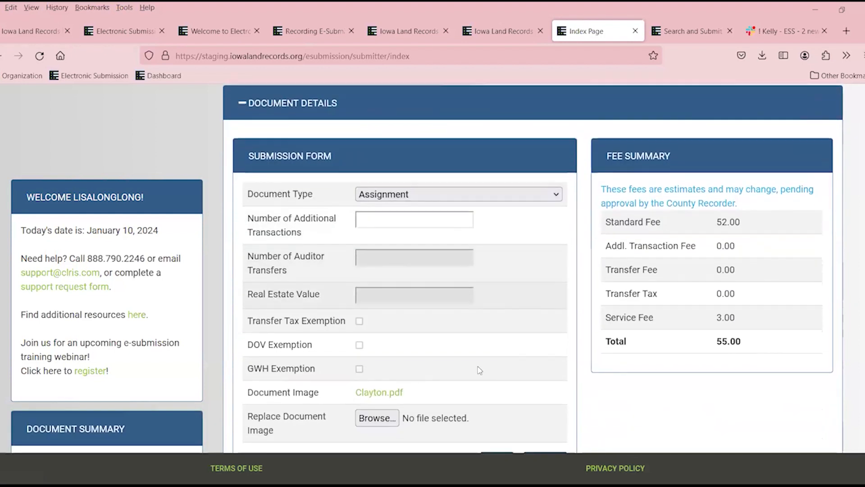
Attach BH Grayscale as the Assignment's new image and save it.
click(376, 418)
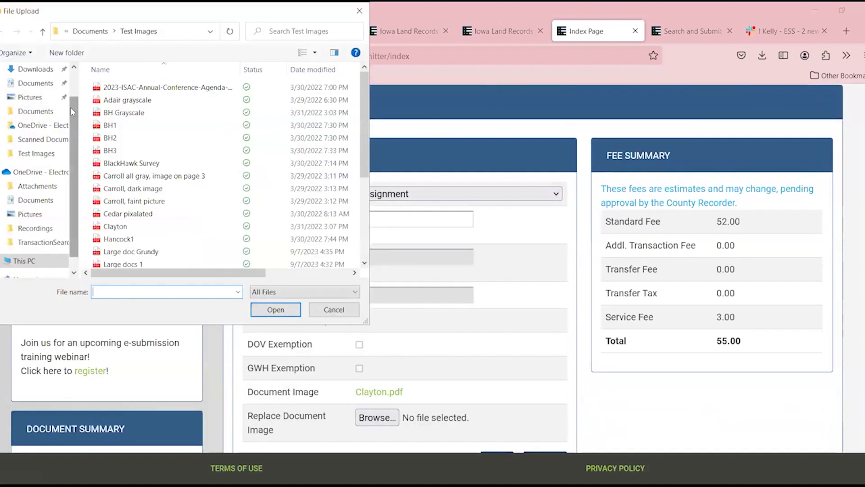
click(128, 112)
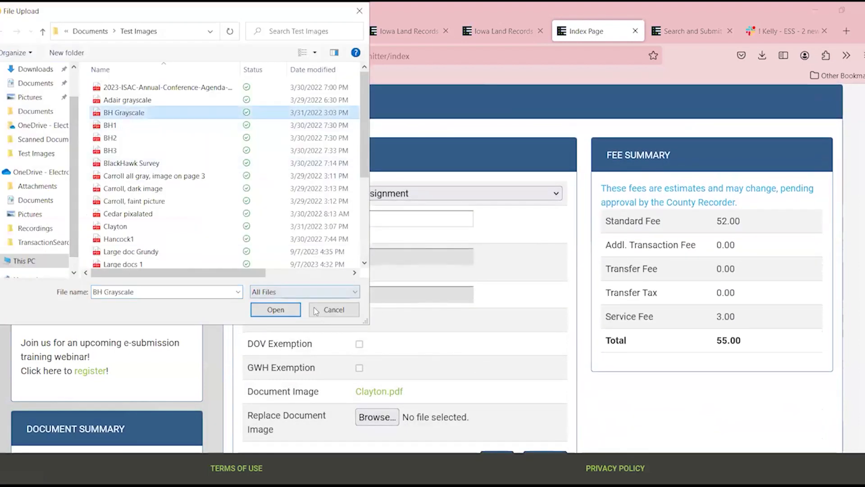
click(276, 310)
scroll(499, 390, down, 3)
click(500, 340)
scroll(855, 223, up, 4)
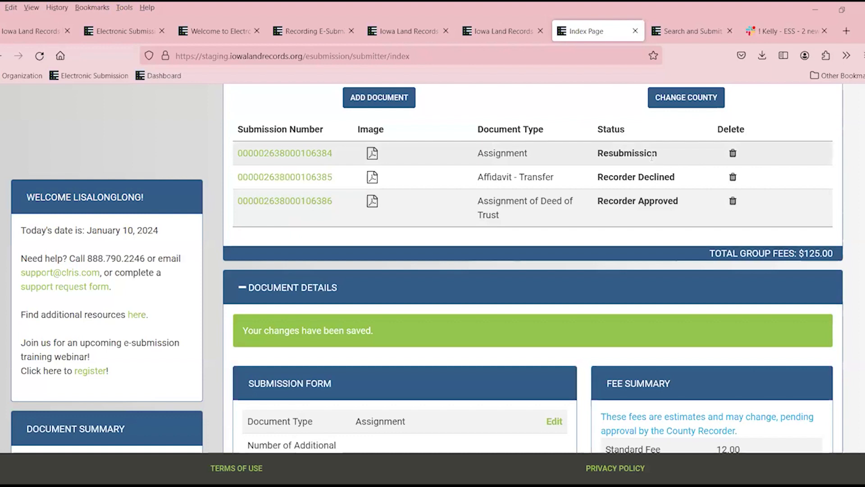
scroll(657, 165, up, 5)
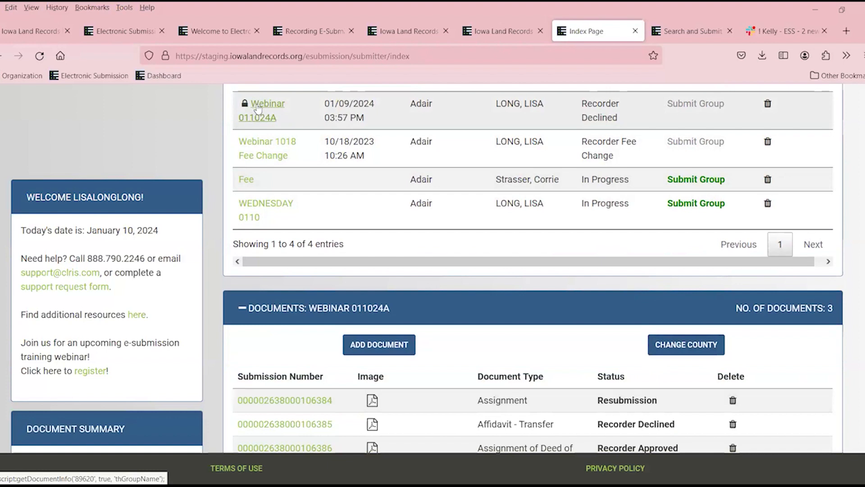
Open the declined Affidavit - Transfer, read the missing notary stamp note, and make its form editable.
scroll(473, 183, down, 3)
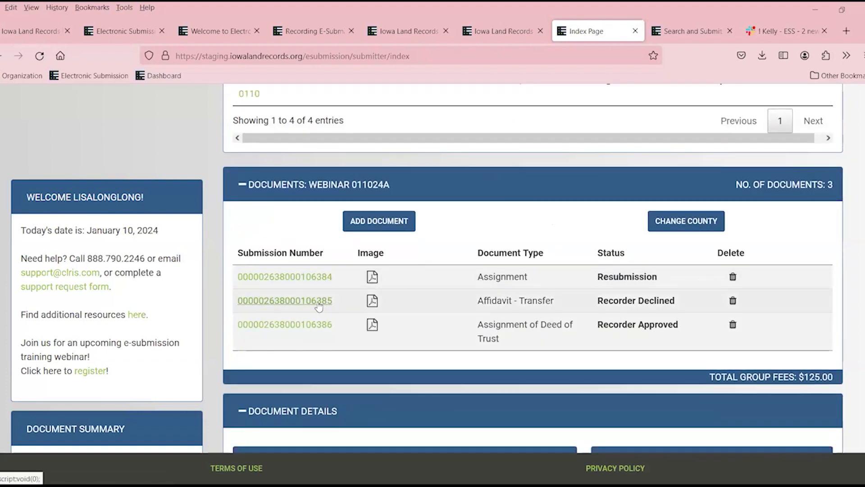
click(318, 302)
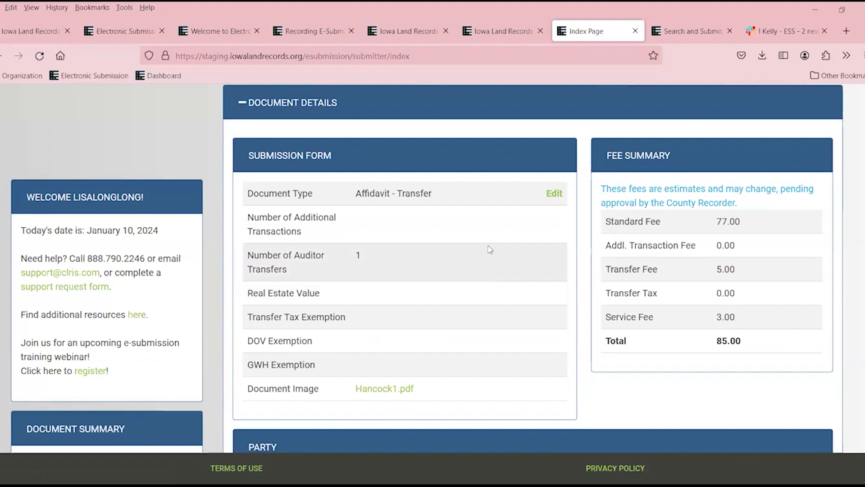
scroll(490, 247, down, 10)
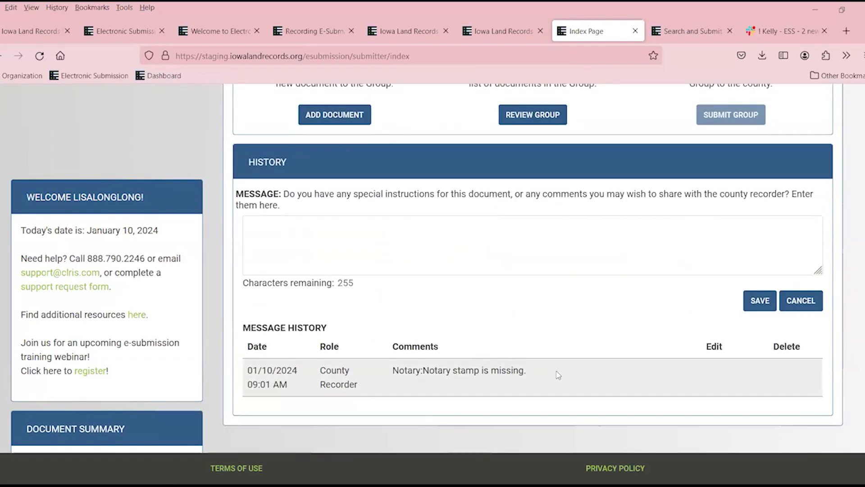
scroll(558, 396, up, 10)
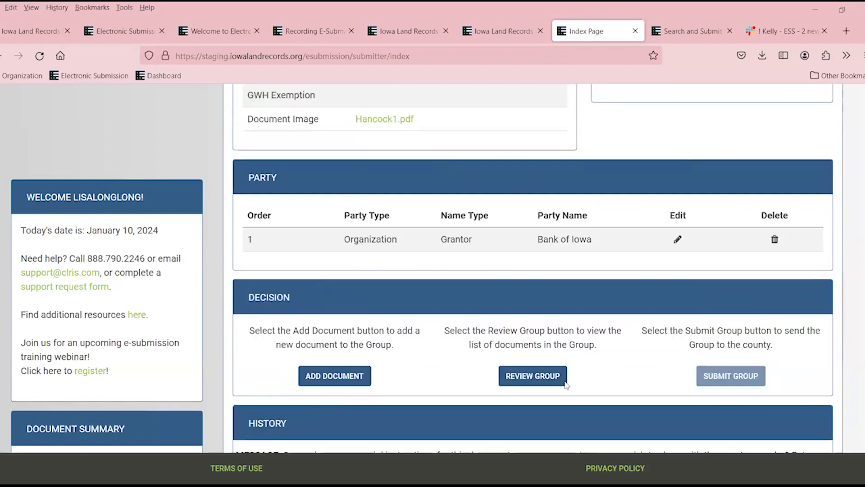
scroll(531, 303, up, 2)
click(554, 298)
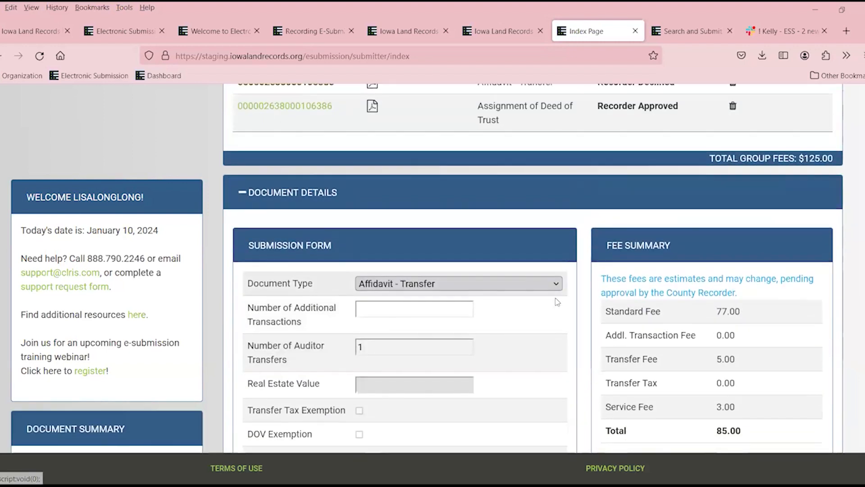
scroll(423, 386, down, 2)
Attach Cedar pixalated.pdf as the Affidavit - Transfer's new image and save the form.
click(377, 417)
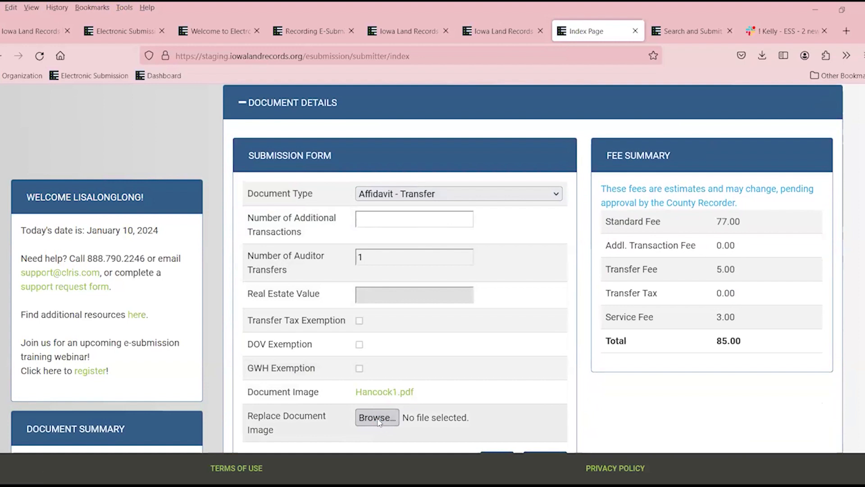
click(115, 215)
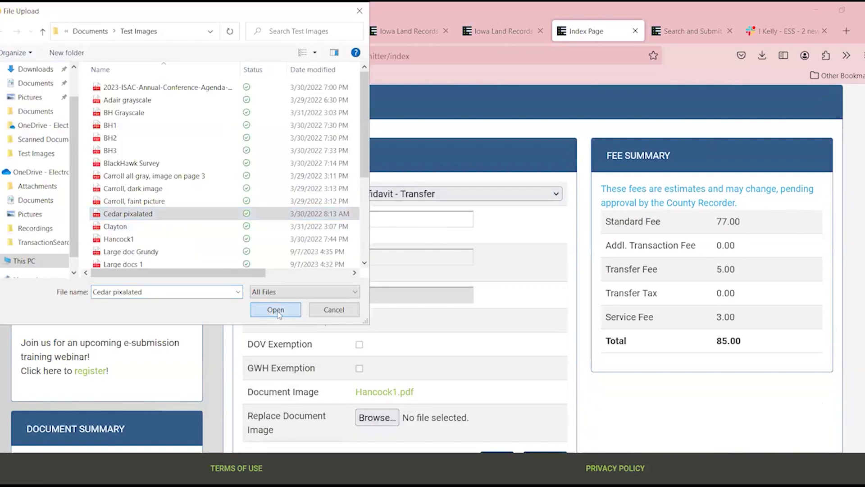
key(Return)
scroll(484, 410, down, 3)
click(508, 343)
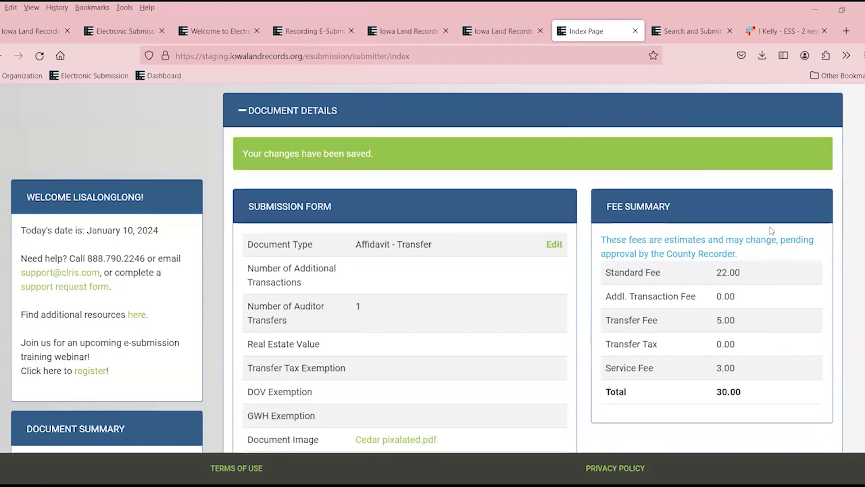
scroll(771, 230, up, 5)
scroll(775, 203, up, 6)
scroll(750, 190, down, 2)
scroll(653, 303, up, 2)
scroll(574, 315, down, 4)
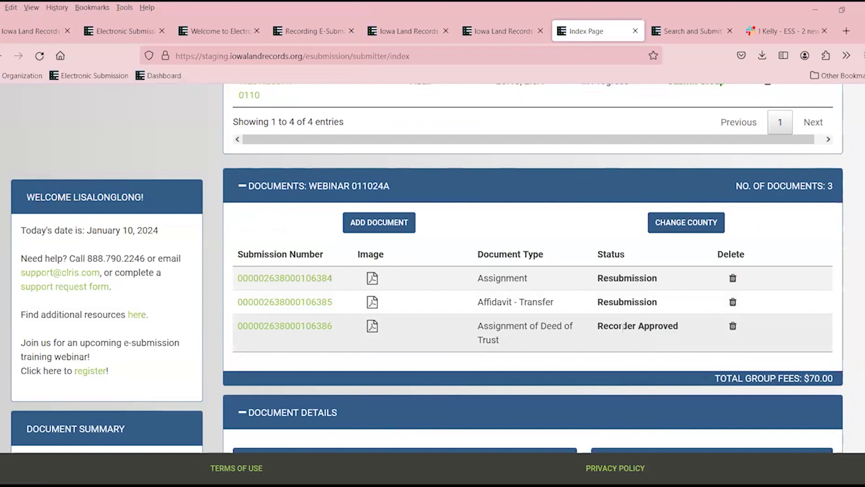
Resubmit the Webinar 011024A group from the Pending Groups list.
scroll(621, 270, up, 5)
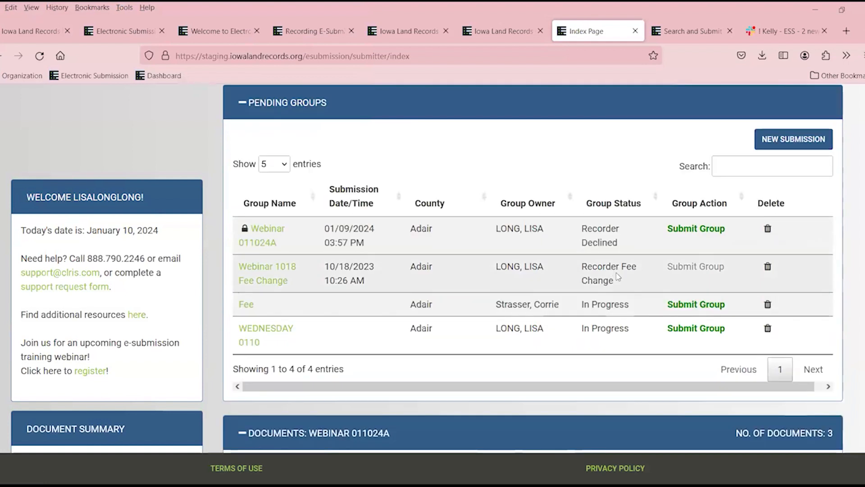
click(687, 230)
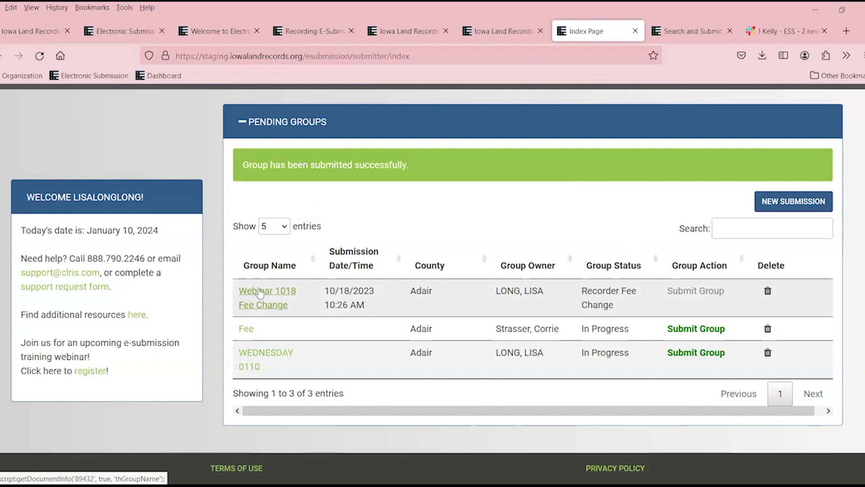
drag(259, 289, 262, 290)
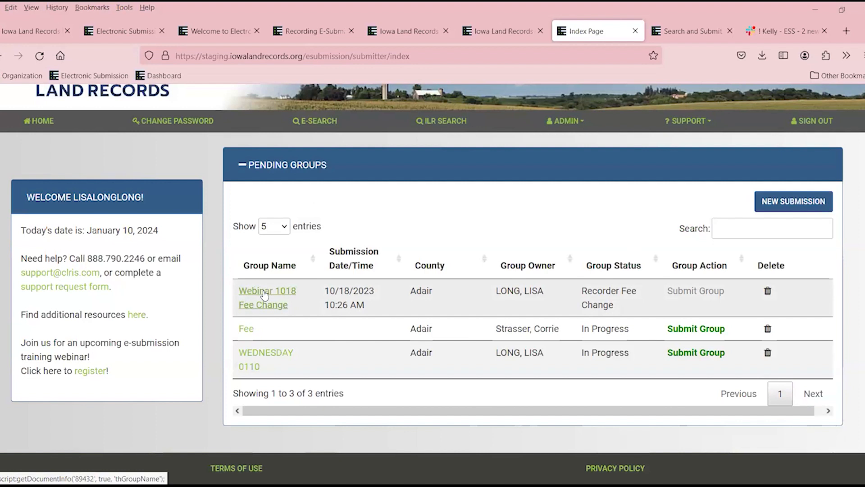
In the Webinar 1018 Fee Change group, review the Assignment's history and accept its fee change.
click(265, 295)
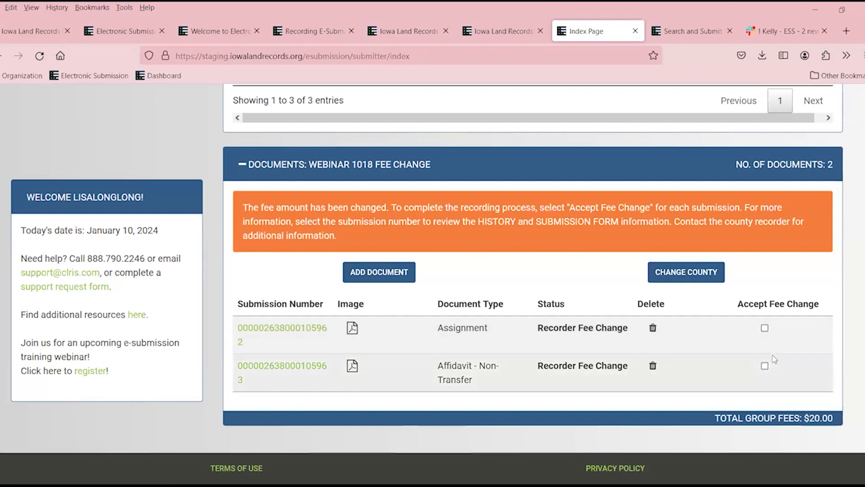
click(285, 333)
scroll(408, 314, down, 7)
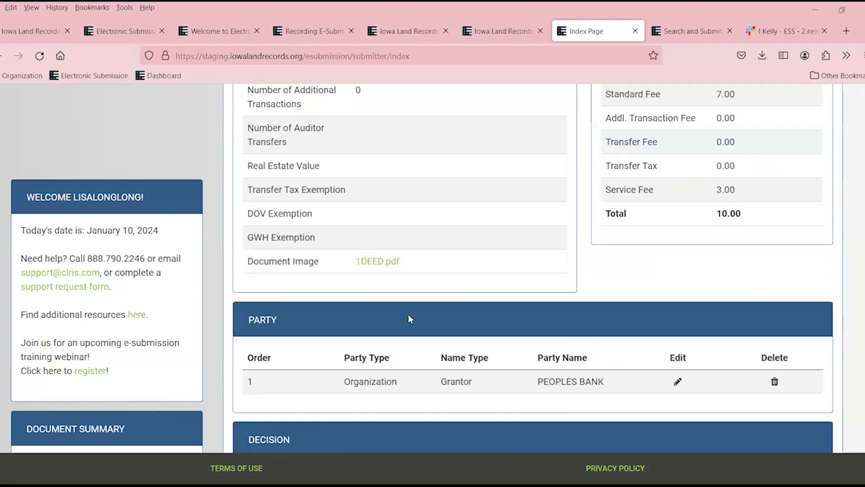
scroll(412, 317, down, 5)
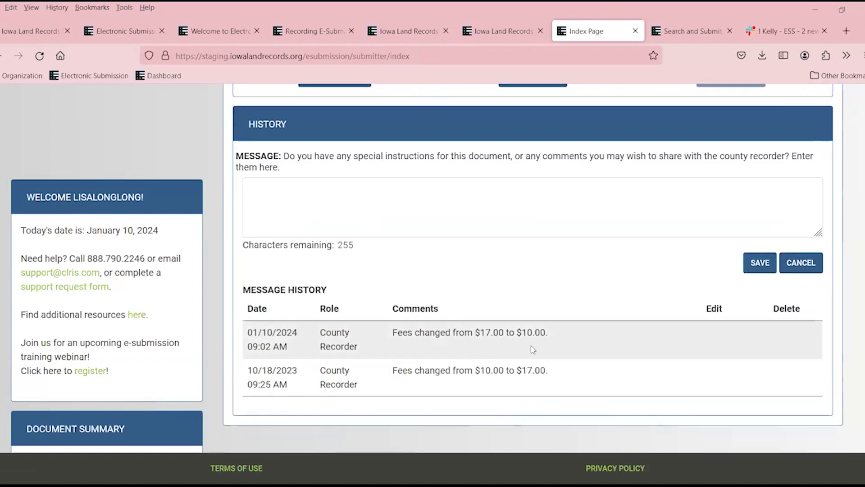
scroll(552, 339, up, 1)
scroll(550, 333, down, 1)
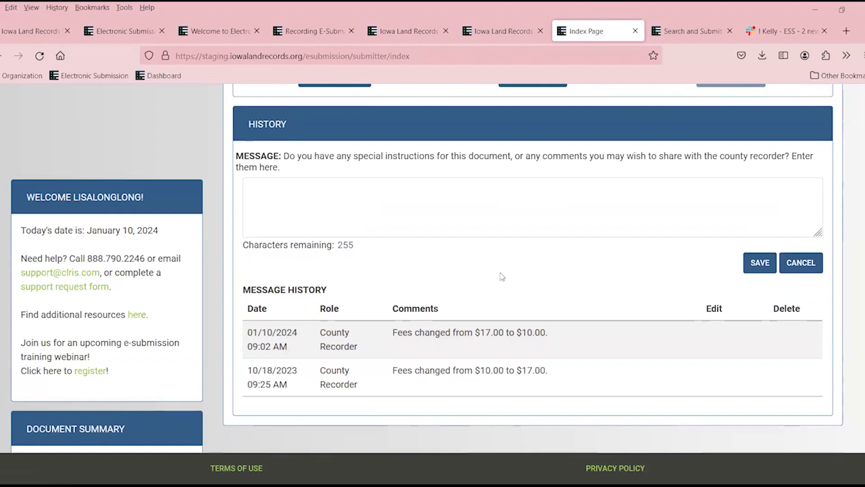
scroll(514, 285, up, 15)
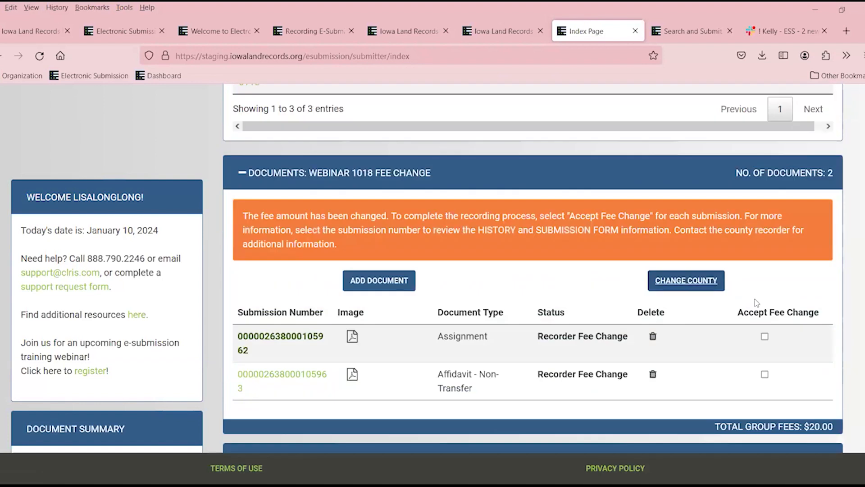
click(765, 337)
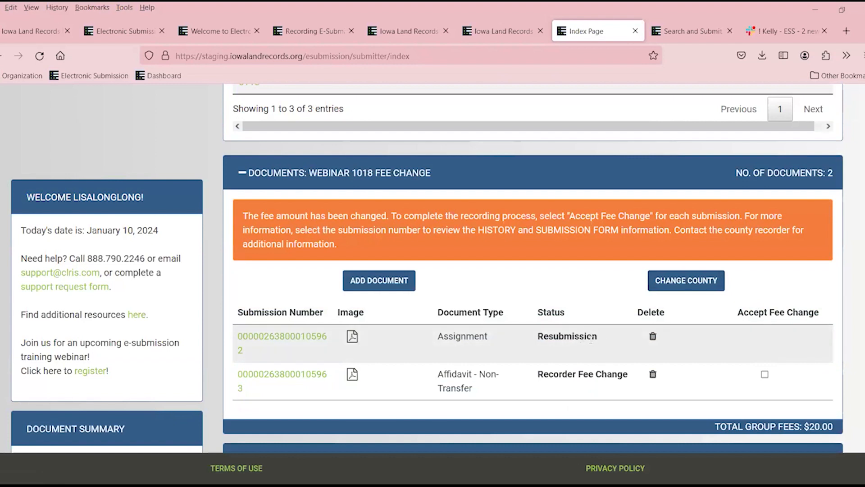
Review the Affidavit - Non-Transfer's history and accept its fee change so it shows Resubmission.
scroll(582, 339, down, 4)
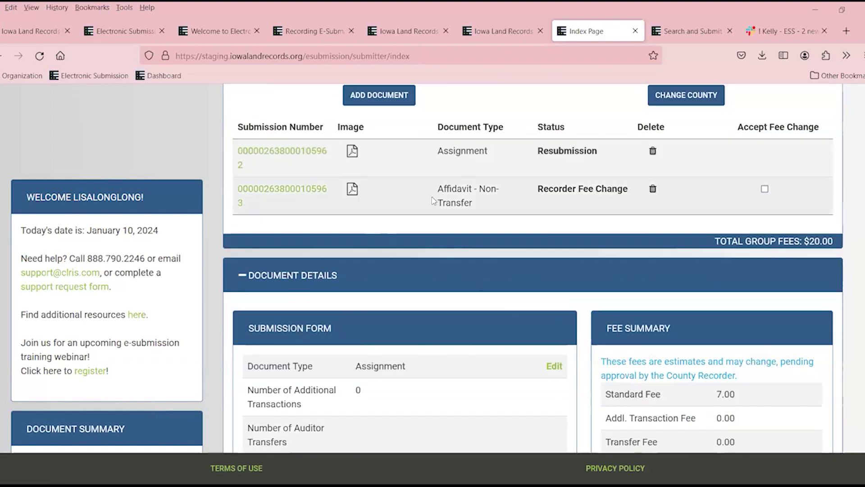
click(313, 193)
scroll(433, 232, down, 8)
scroll(433, 232, down, 8)
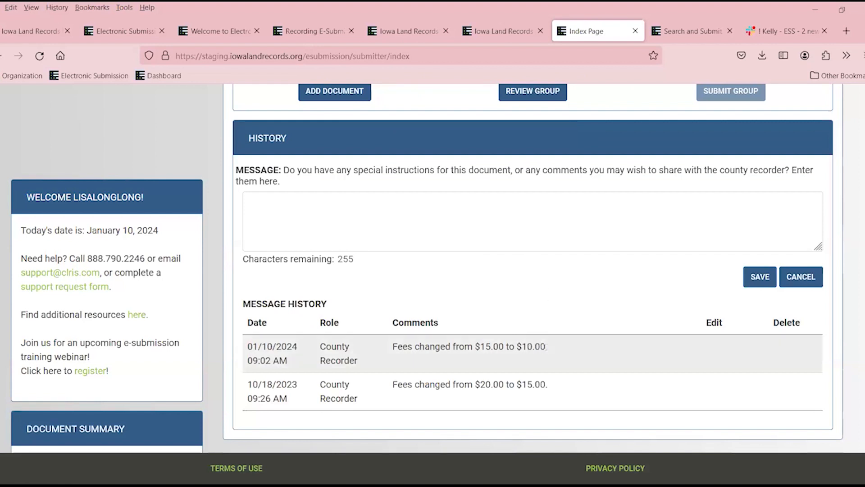
scroll(542, 348, up, 10)
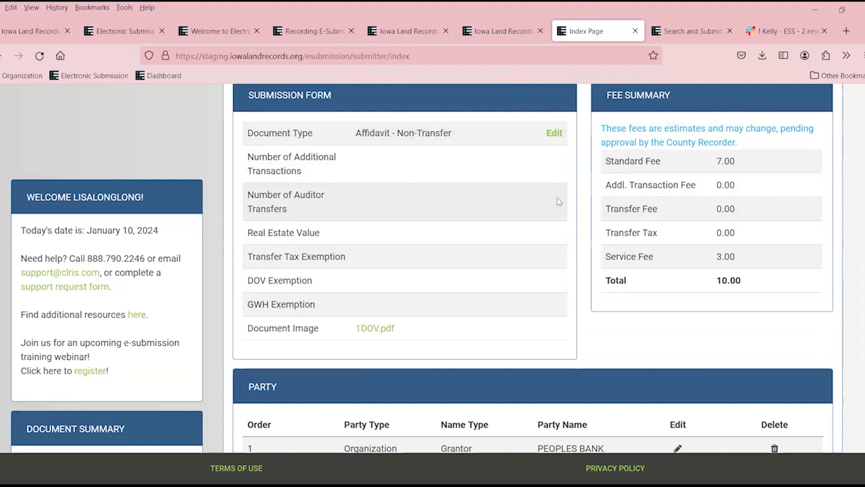
scroll(773, 199, up, 8)
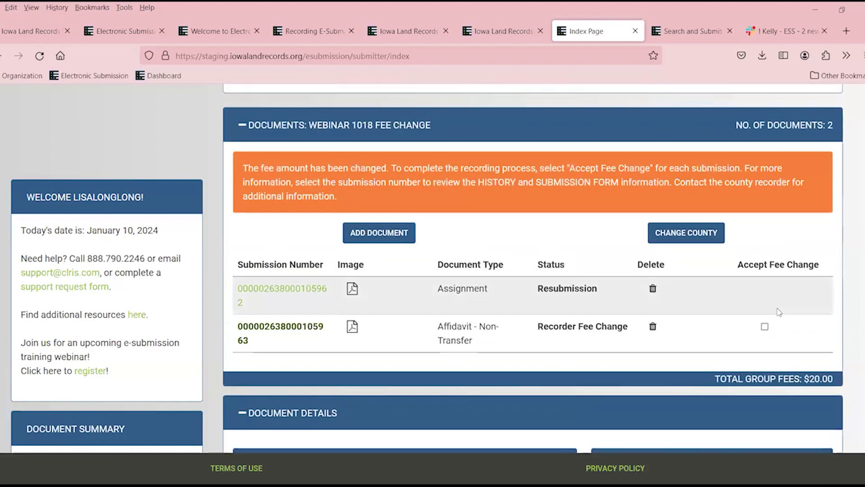
click(764, 327)
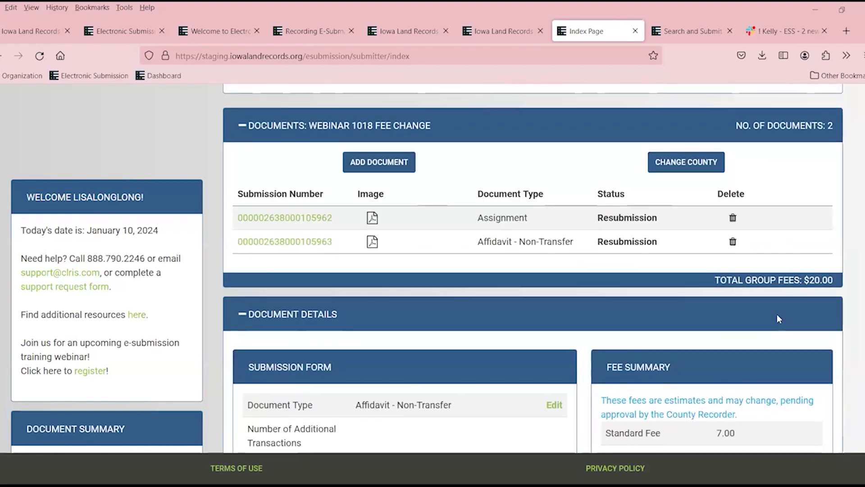
Submit the Webinar 1018 Fee Change group, then delete the WEDNESDAY 0110 group.
scroll(776, 315, up, 3)
scroll(815, 250, up, 3)
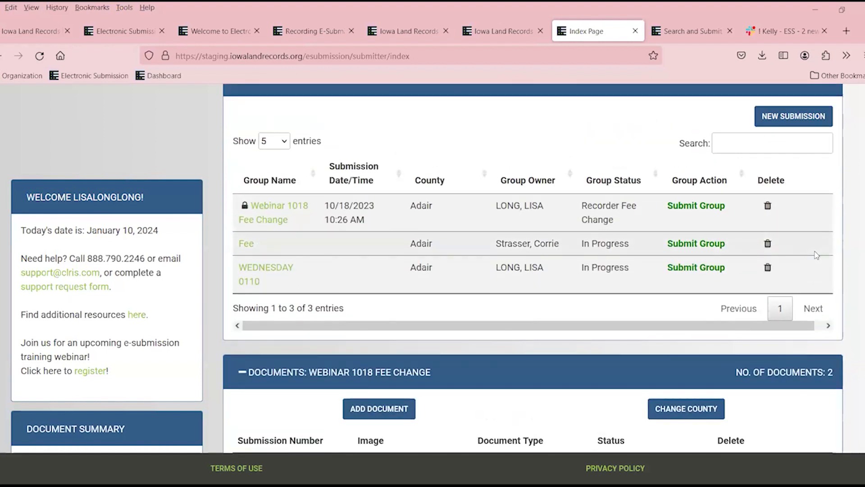
scroll(818, 239, down, 3)
scroll(819, 222, up, 3)
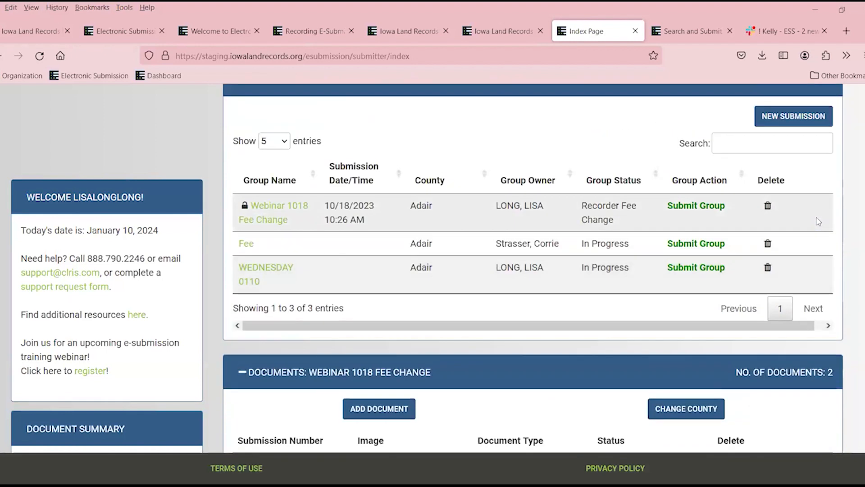
click(705, 208)
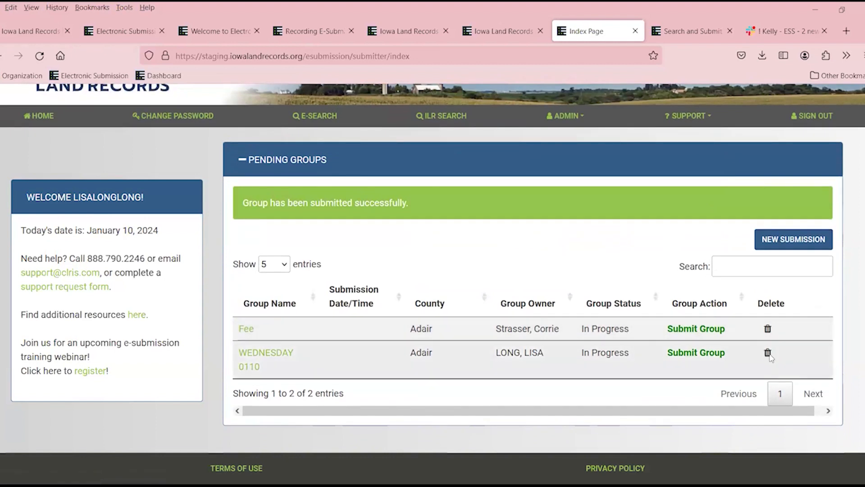
click(768, 353)
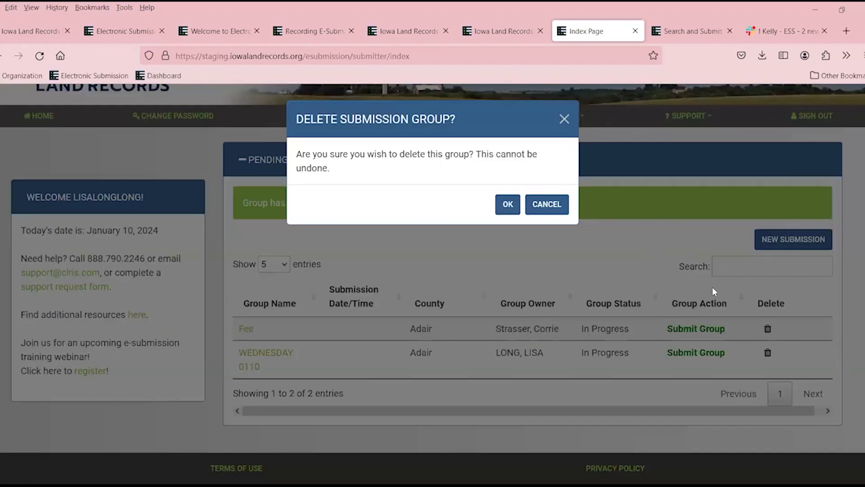
click(508, 205)
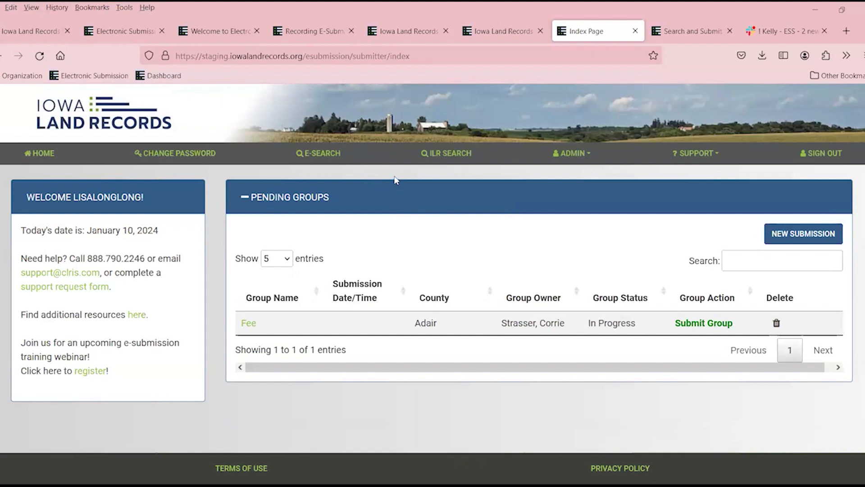
Set up an e-submission search by county for Adair, searching on submission date.
click(327, 156)
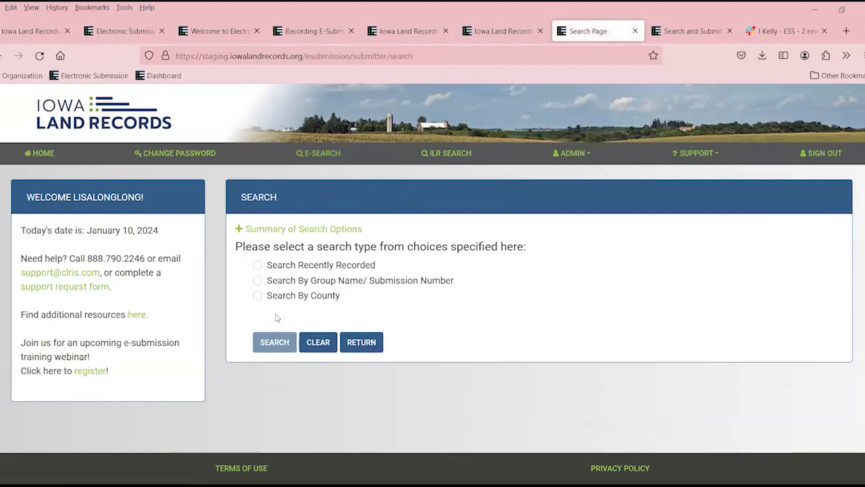
click(257, 296)
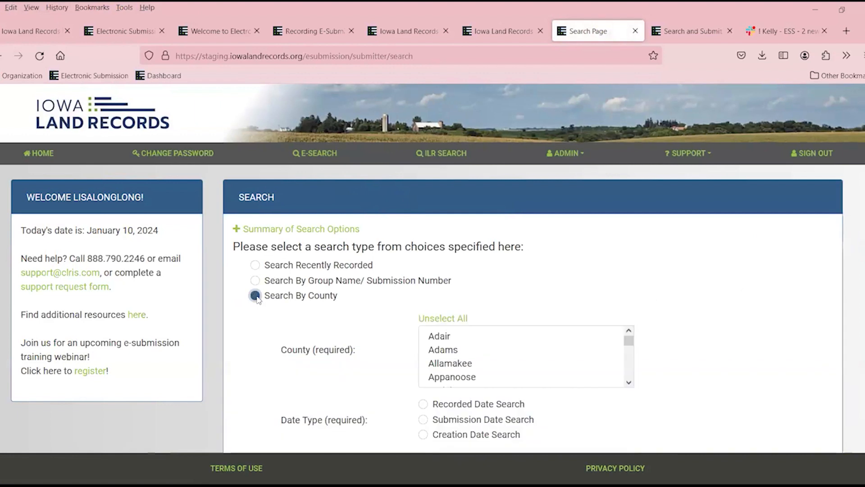
click(441, 336)
scroll(508, 347, down, 3)
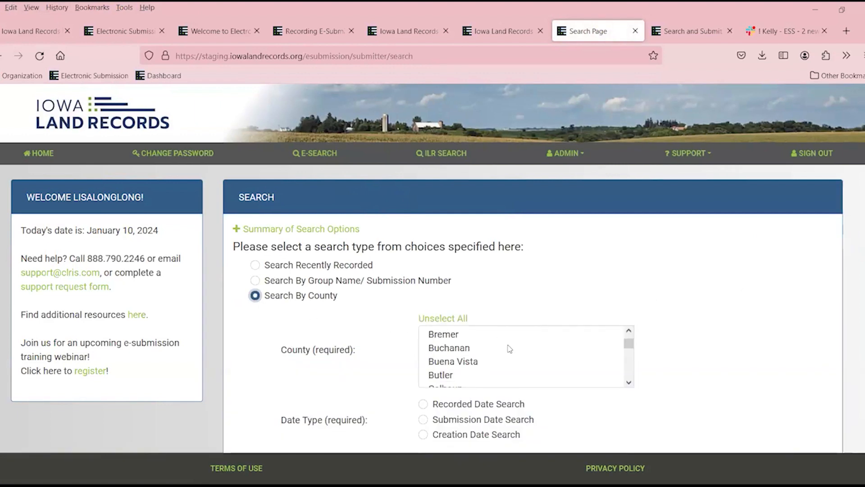
scroll(805, 287, down, 3)
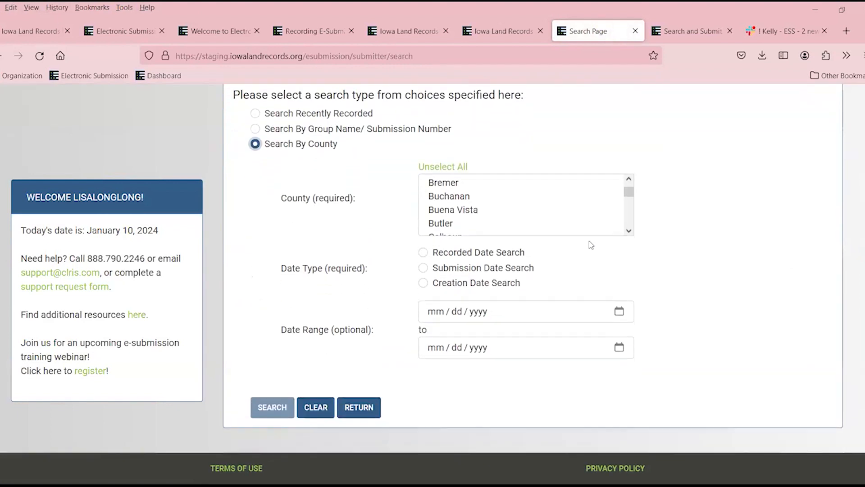
click(423, 266)
Search Adair submissions dated 01/09/2024 to 01/10/2024.
click(432, 311)
text(01 / 09 / 202)
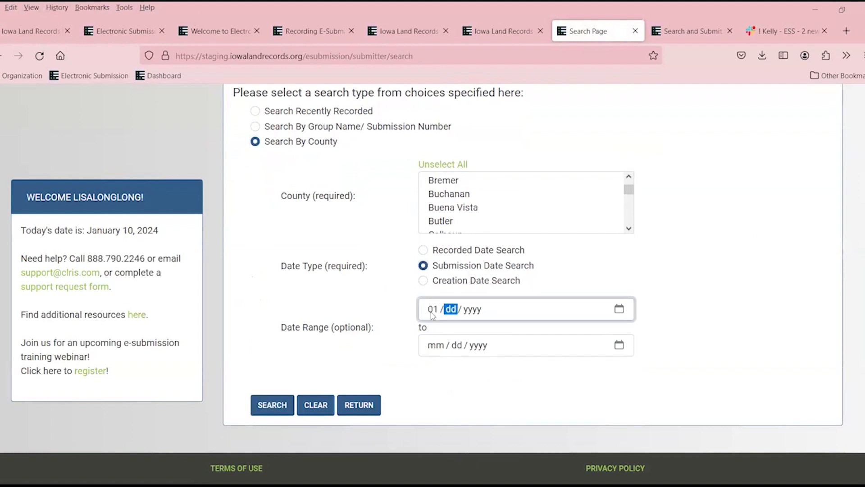
text(4)
key(Tab)
key(Tab)
key(shift+Tab)
text(01 / 10 / 2024)
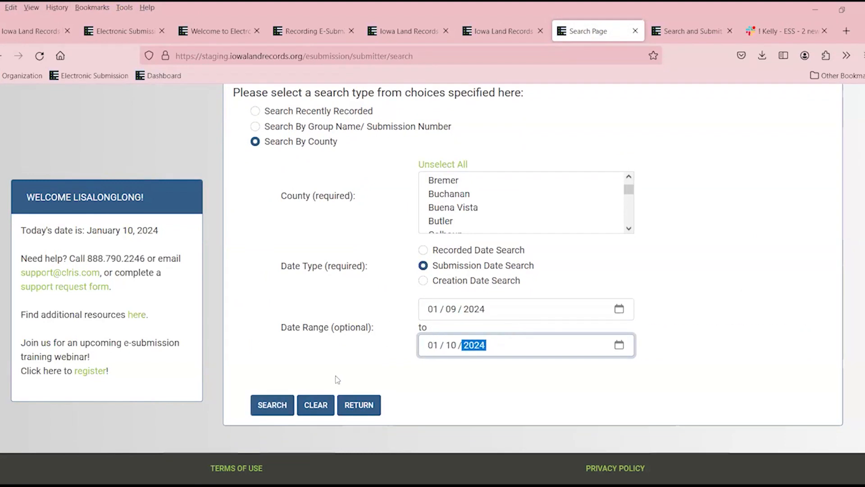
click(270, 408)
Review the 7 Adair results and select the start date's day field.
scroll(695, 197, down, 6)
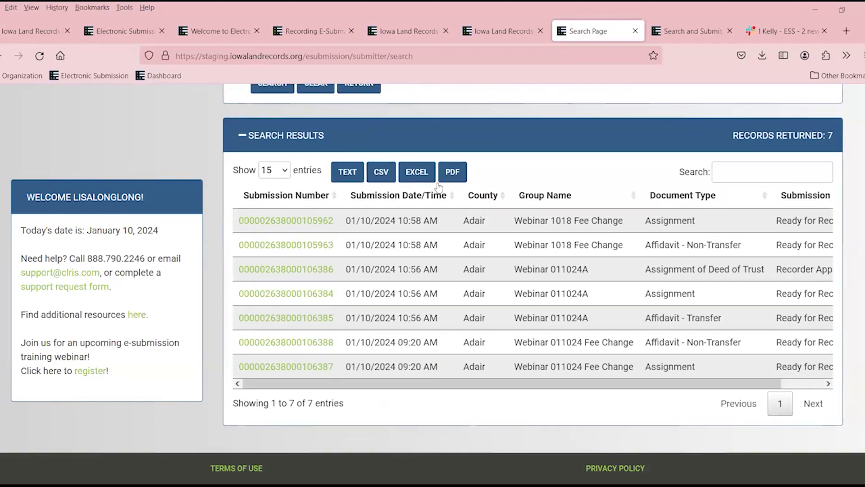
drag(738, 386, 758, 381)
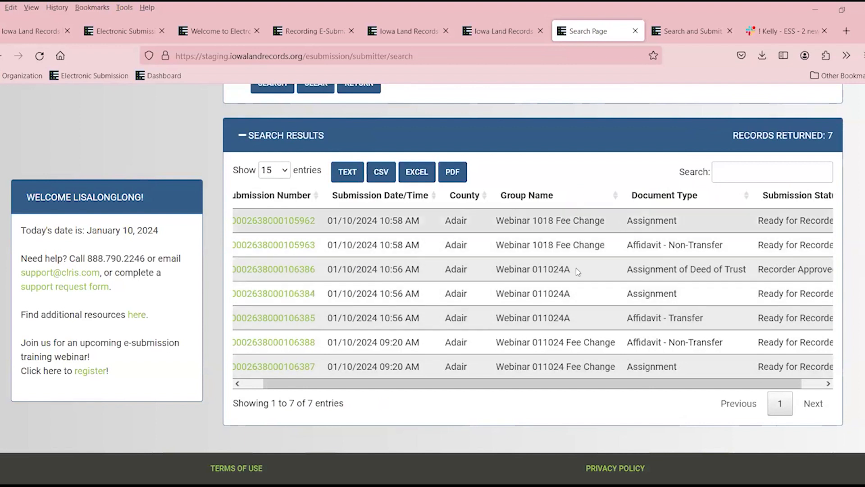
scroll(436, 400, up, 4)
scroll(452, 352, up, 4)
click(450, 359)
Change the start date to 01/01/2024 and rerun the Adair submission search.
text(01 / 01 / 2024)
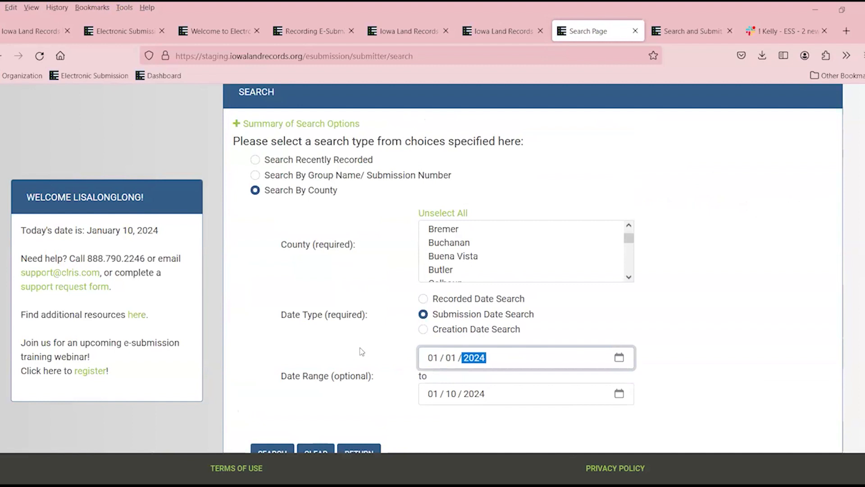
scroll(286, 344, down, 3)
click(283, 336)
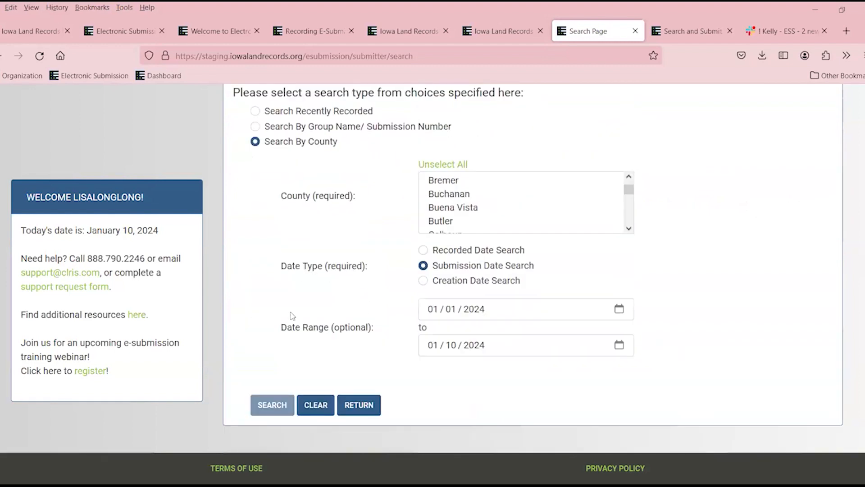
scroll(594, 159, down, 3)
scroll(594, 158, down, 5)
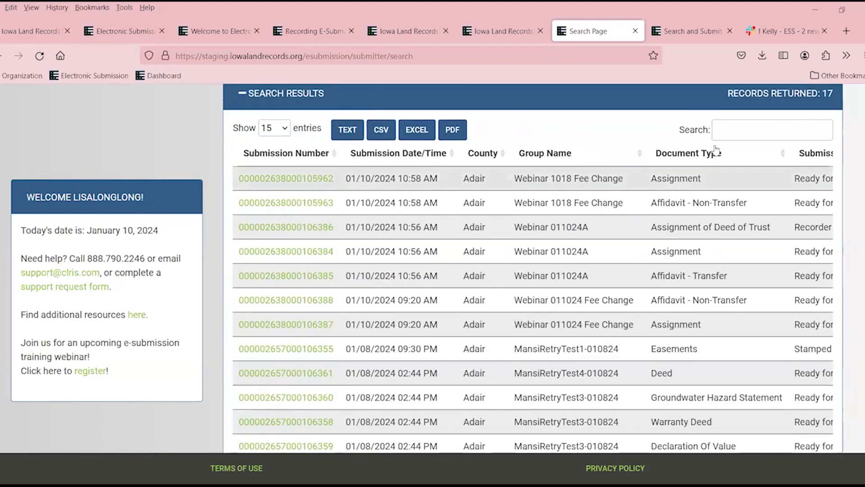
scroll(768, 175, down, 3)
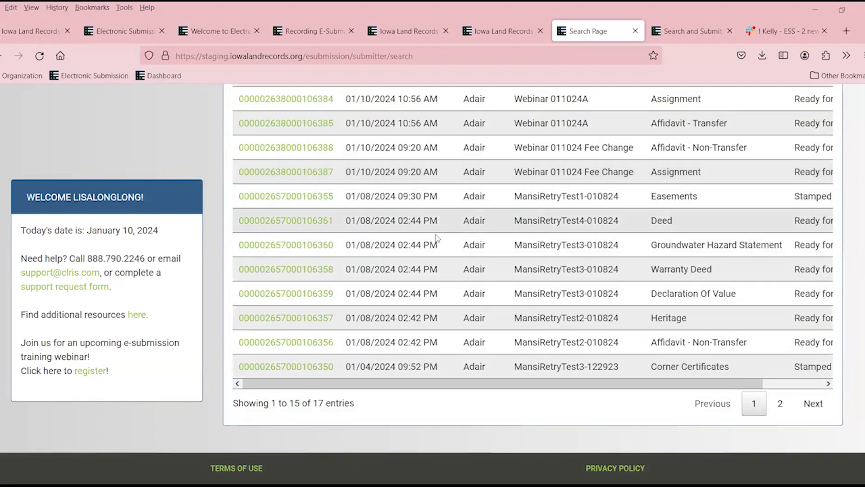
scroll(348, 175, up, 4)
scroll(349, 175, up, 2)
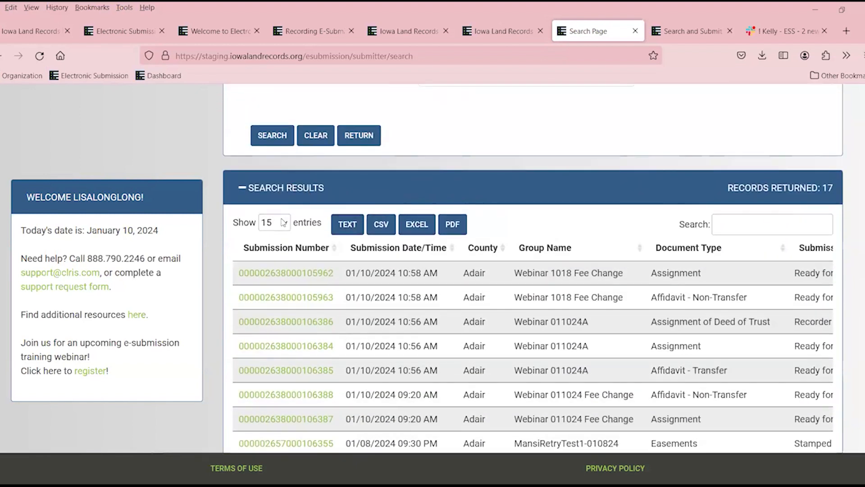
Show 25 entries per page and review all 17 Adair submissions with their status.
click(283, 222)
click(271, 287)
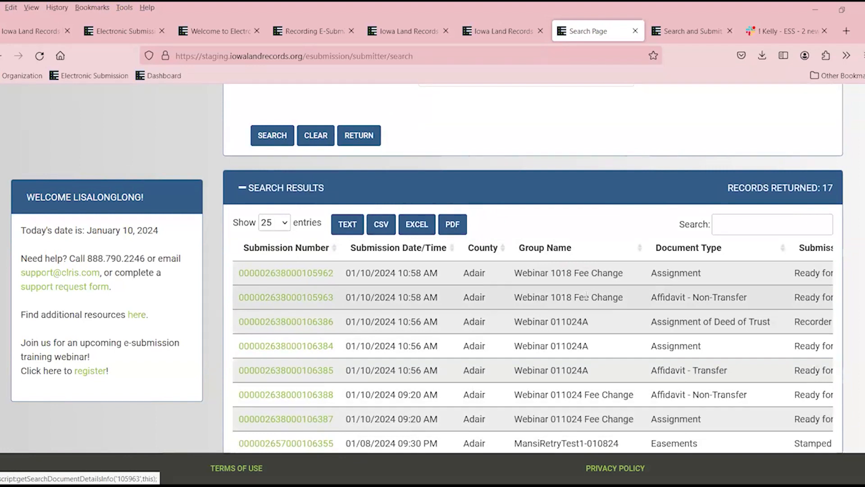
scroll(638, 266, down, 3)
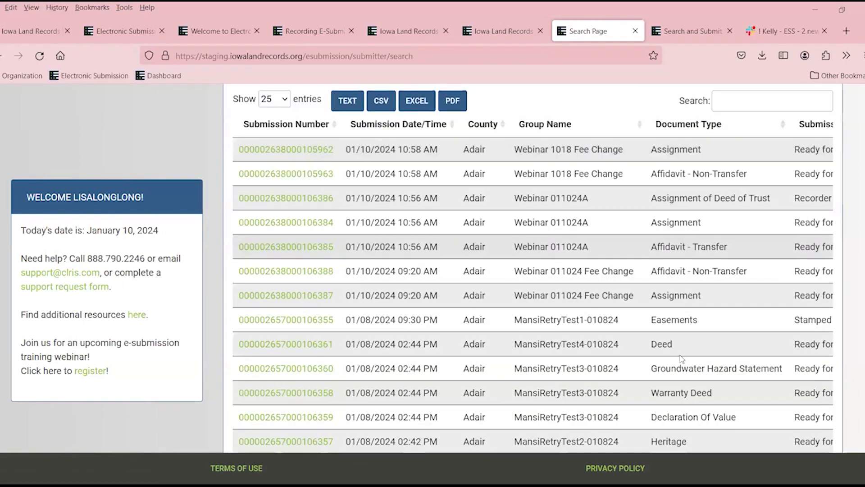
scroll(749, 365, down, 4)
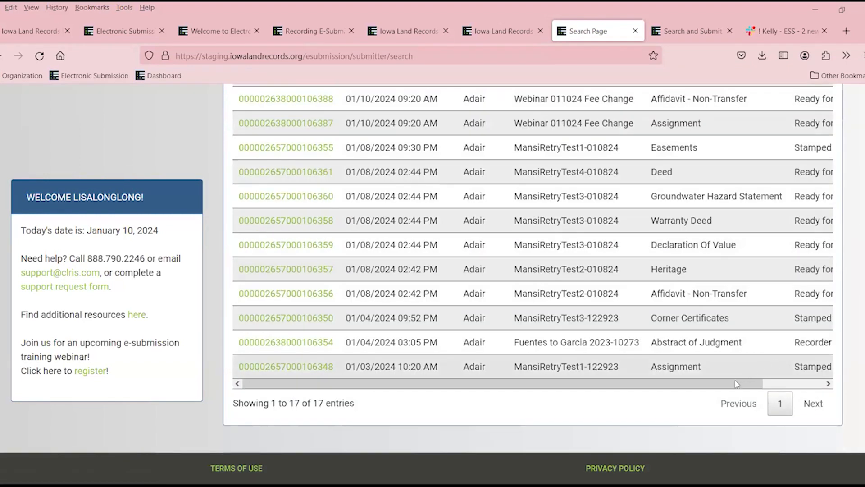
click(776, 386)
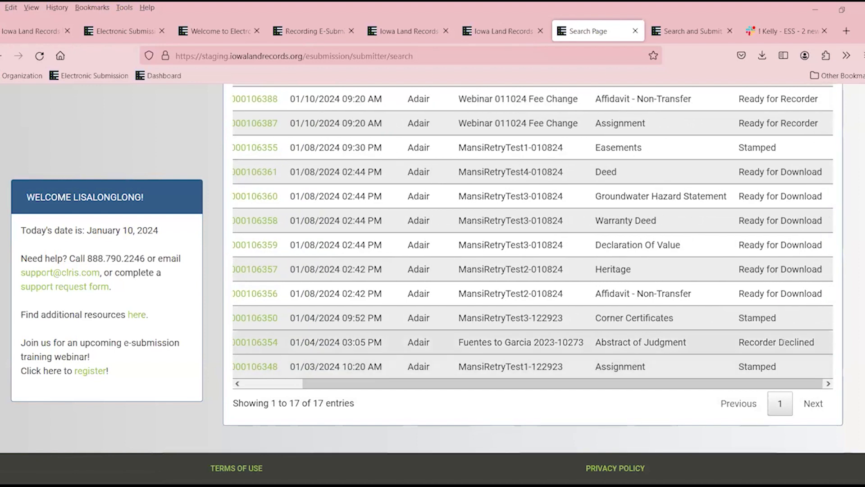
scroll(802, 325, up, 3)
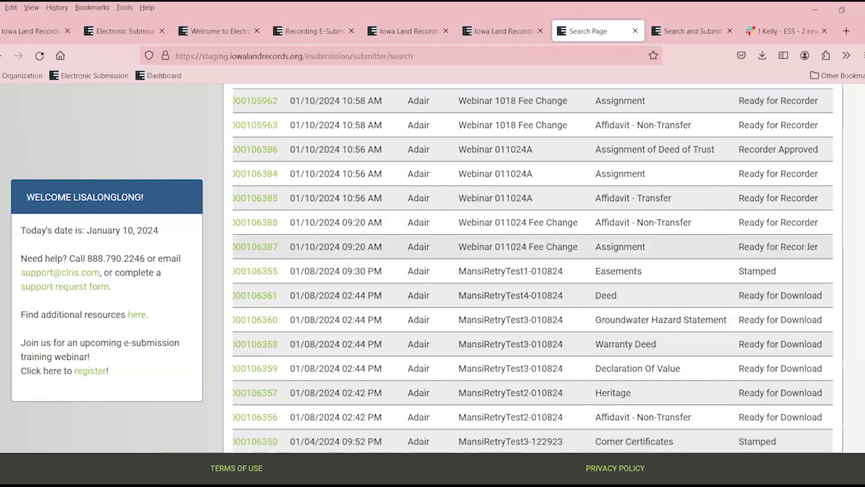
scroll(808, 244, up, 3)
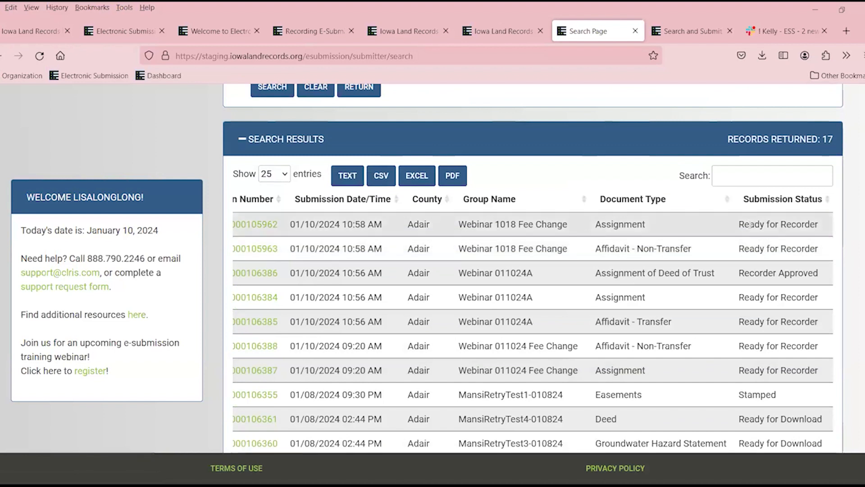
scroll(611, 243, up, 8)
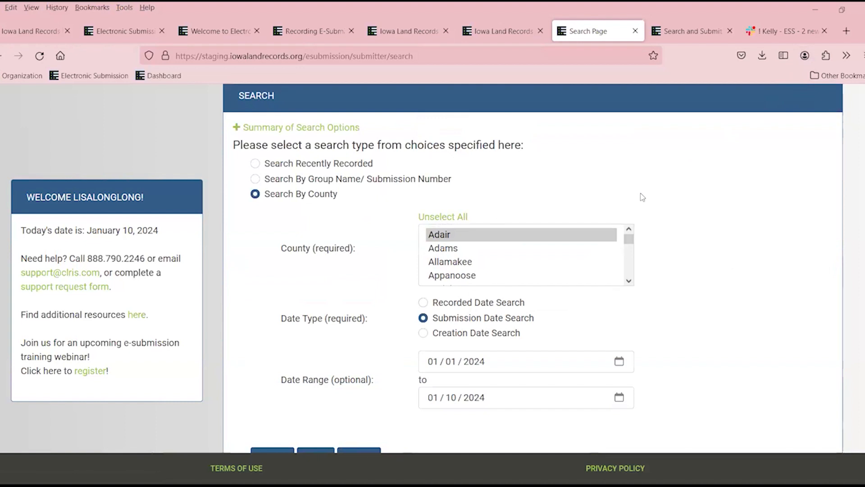
scroll(642, 196, up, 2)
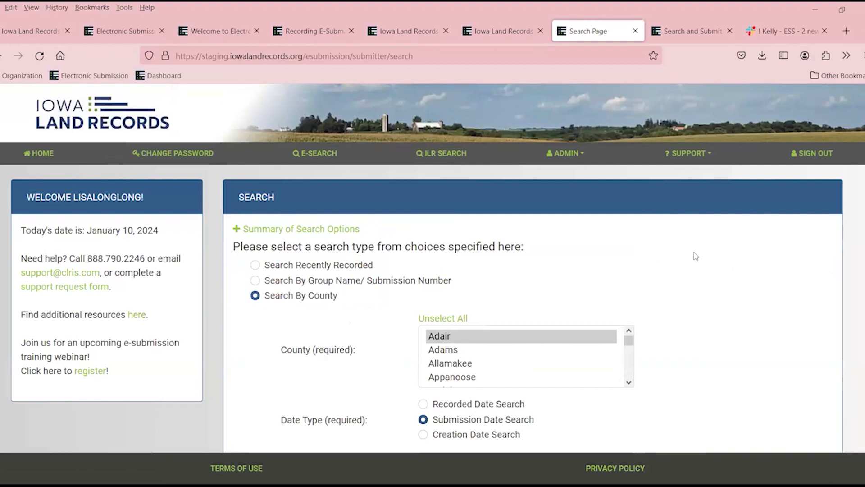
Generate the Settlement Report from Admin Reports for the Current Month activity period.
click(582, 156)
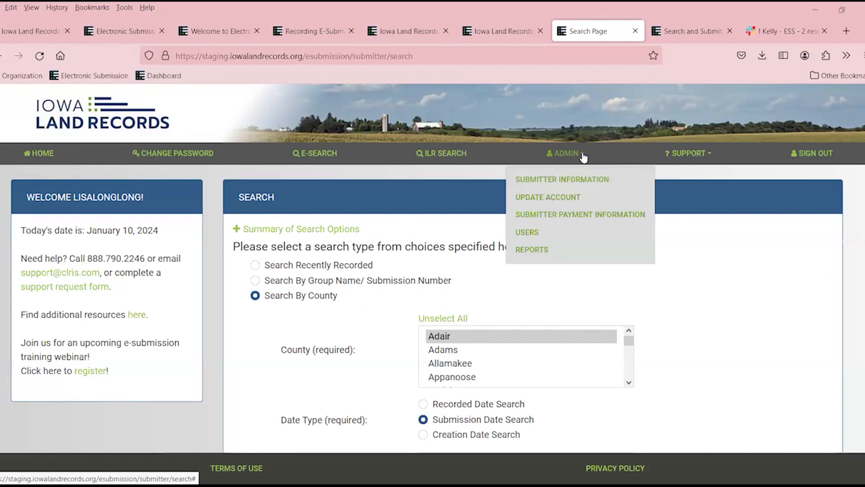
click(542, 250)
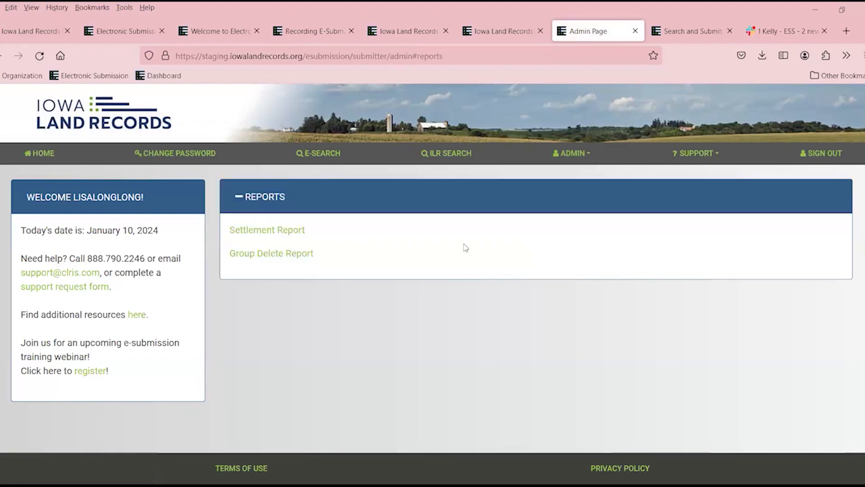
click(284, 232)
scroll(514, 279, down, 3)
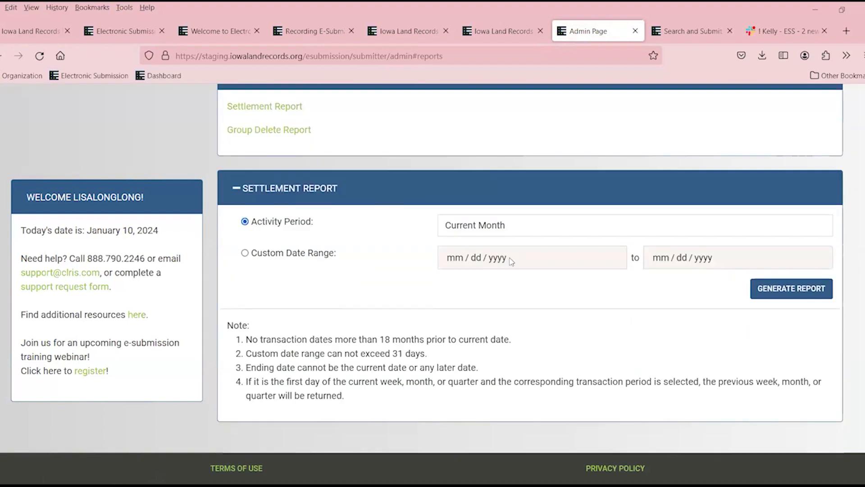
click(804, 293)
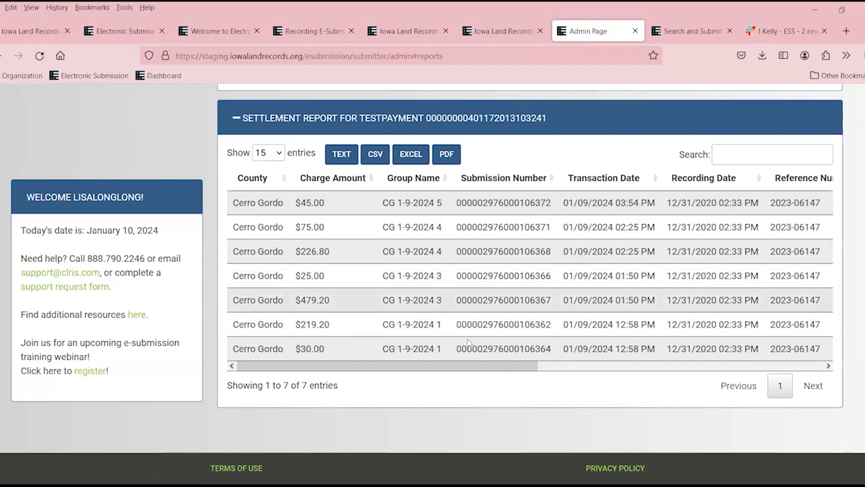
Look through the report's 7 Cerro Gordo transactions dated 01/09/2024.
drag(492, 366, 606, 369)
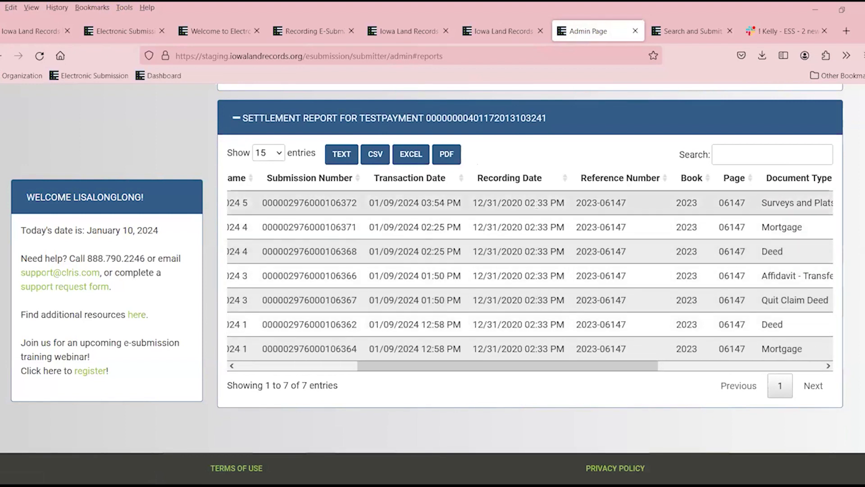
drag(545, 369, 546, 369)
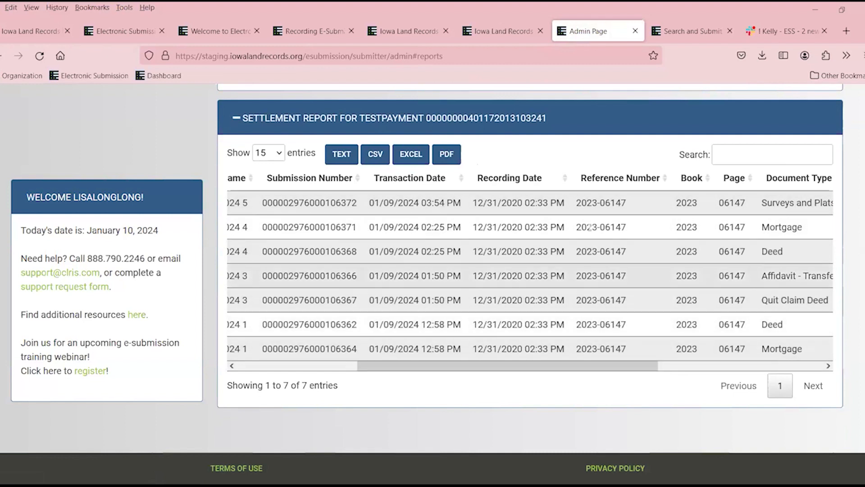
drag(627, 370, 527, 366)
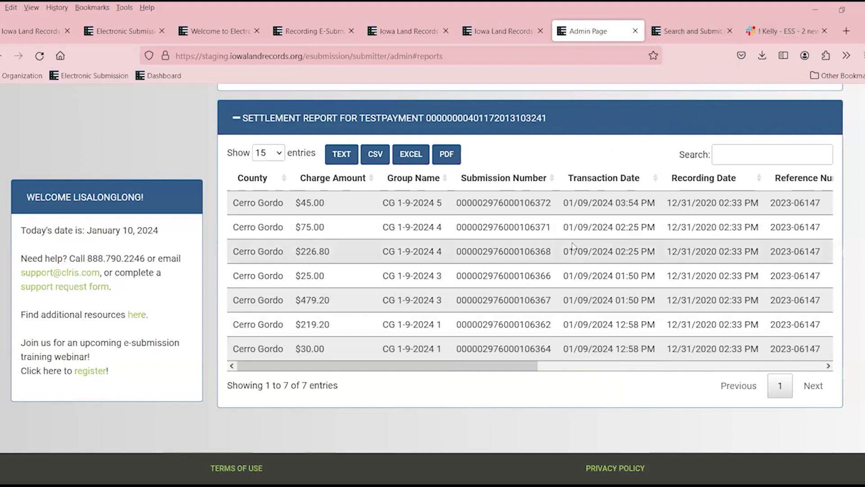
scroll(678, 270, up, 10)
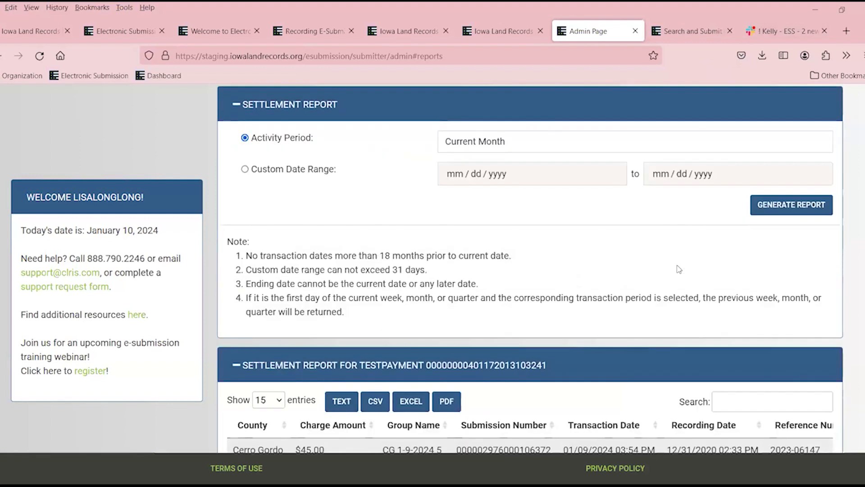